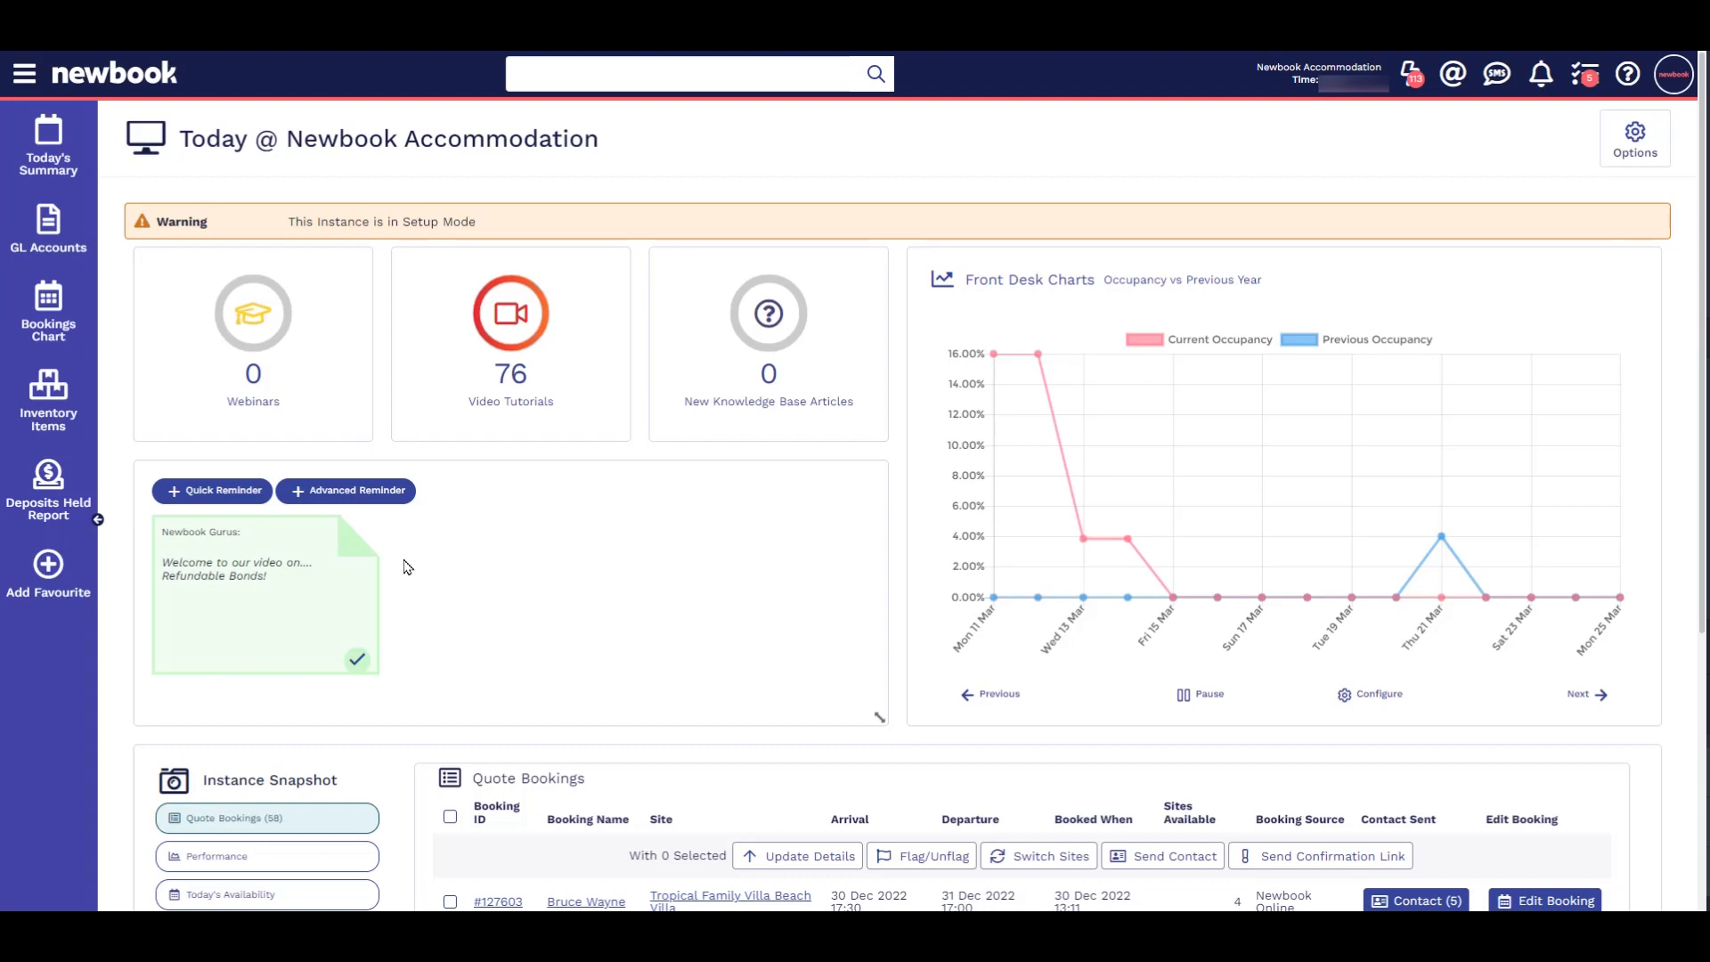
Find and open the GL Accounts list, and look at its Knowledge Base help.
click(39, 75)
text(gl accounts)
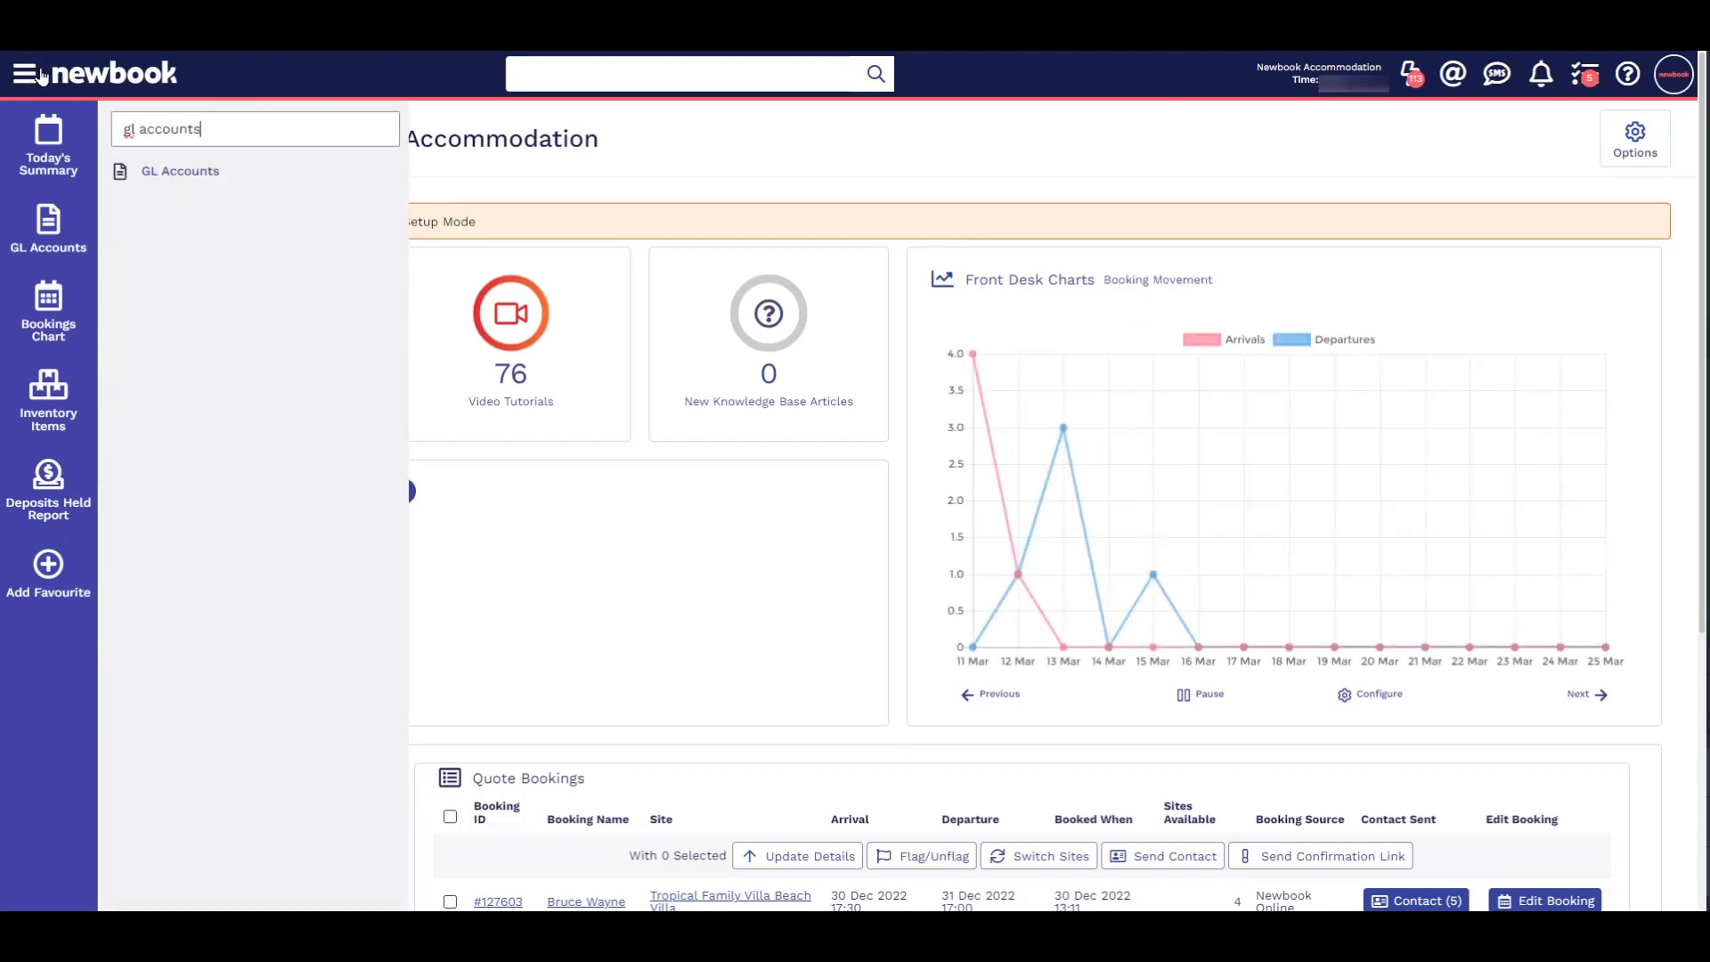
click(175, 174)
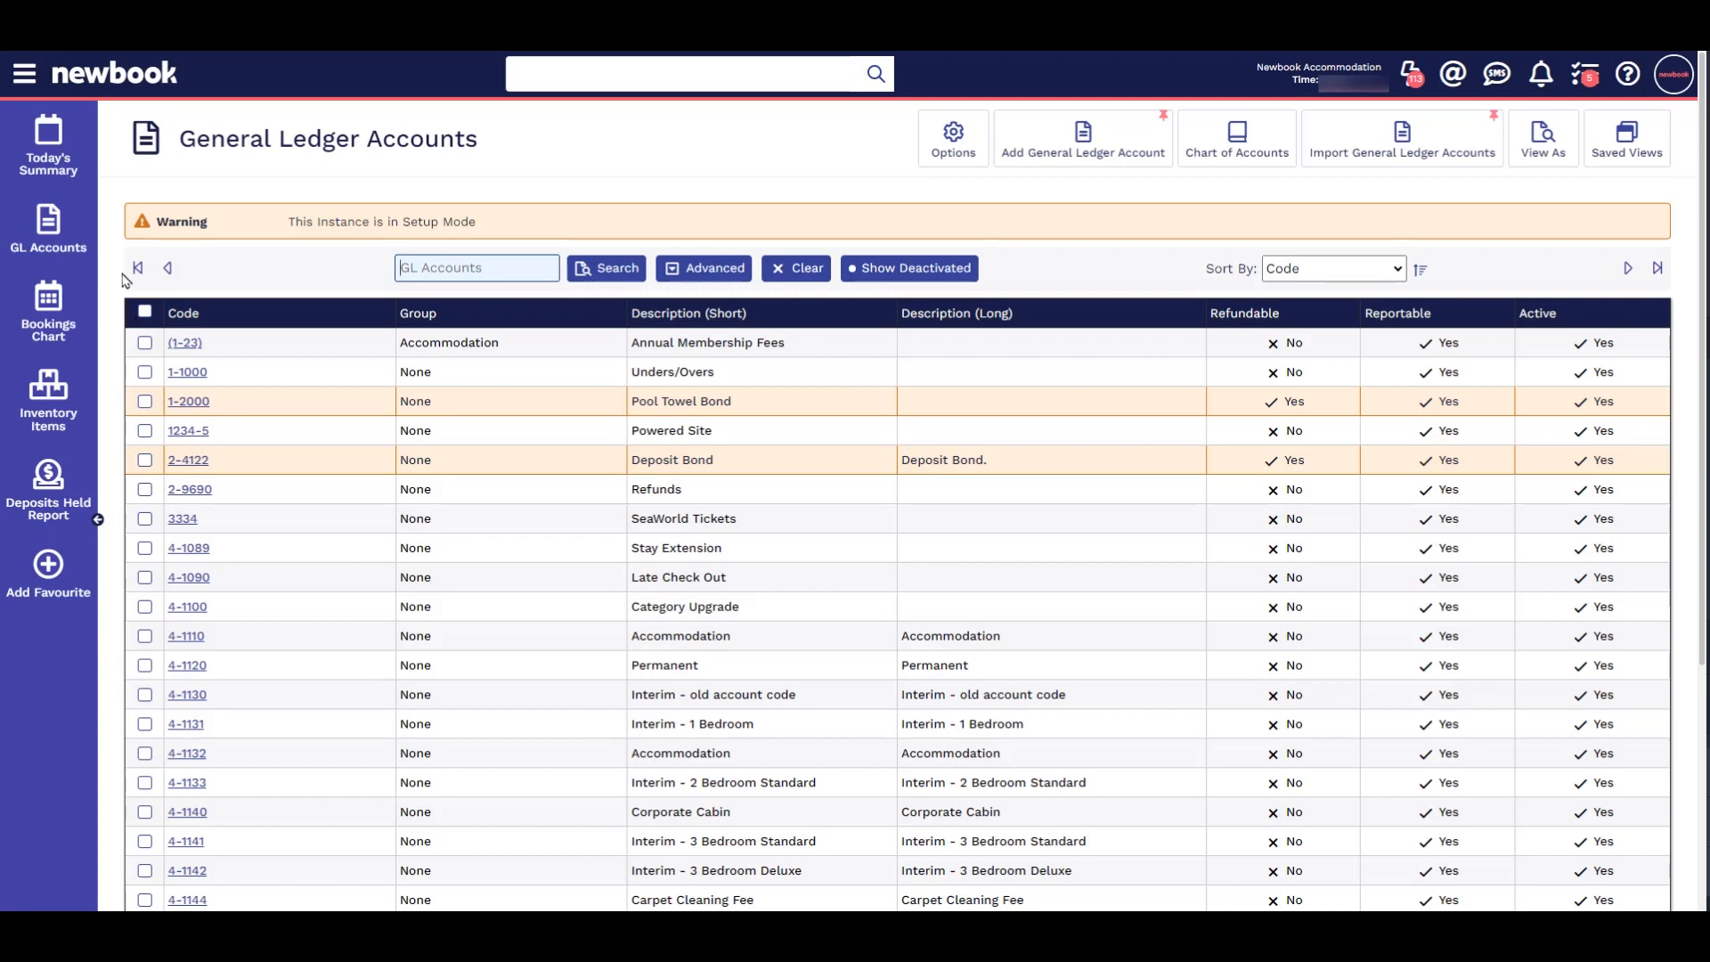
click(1627, 77)
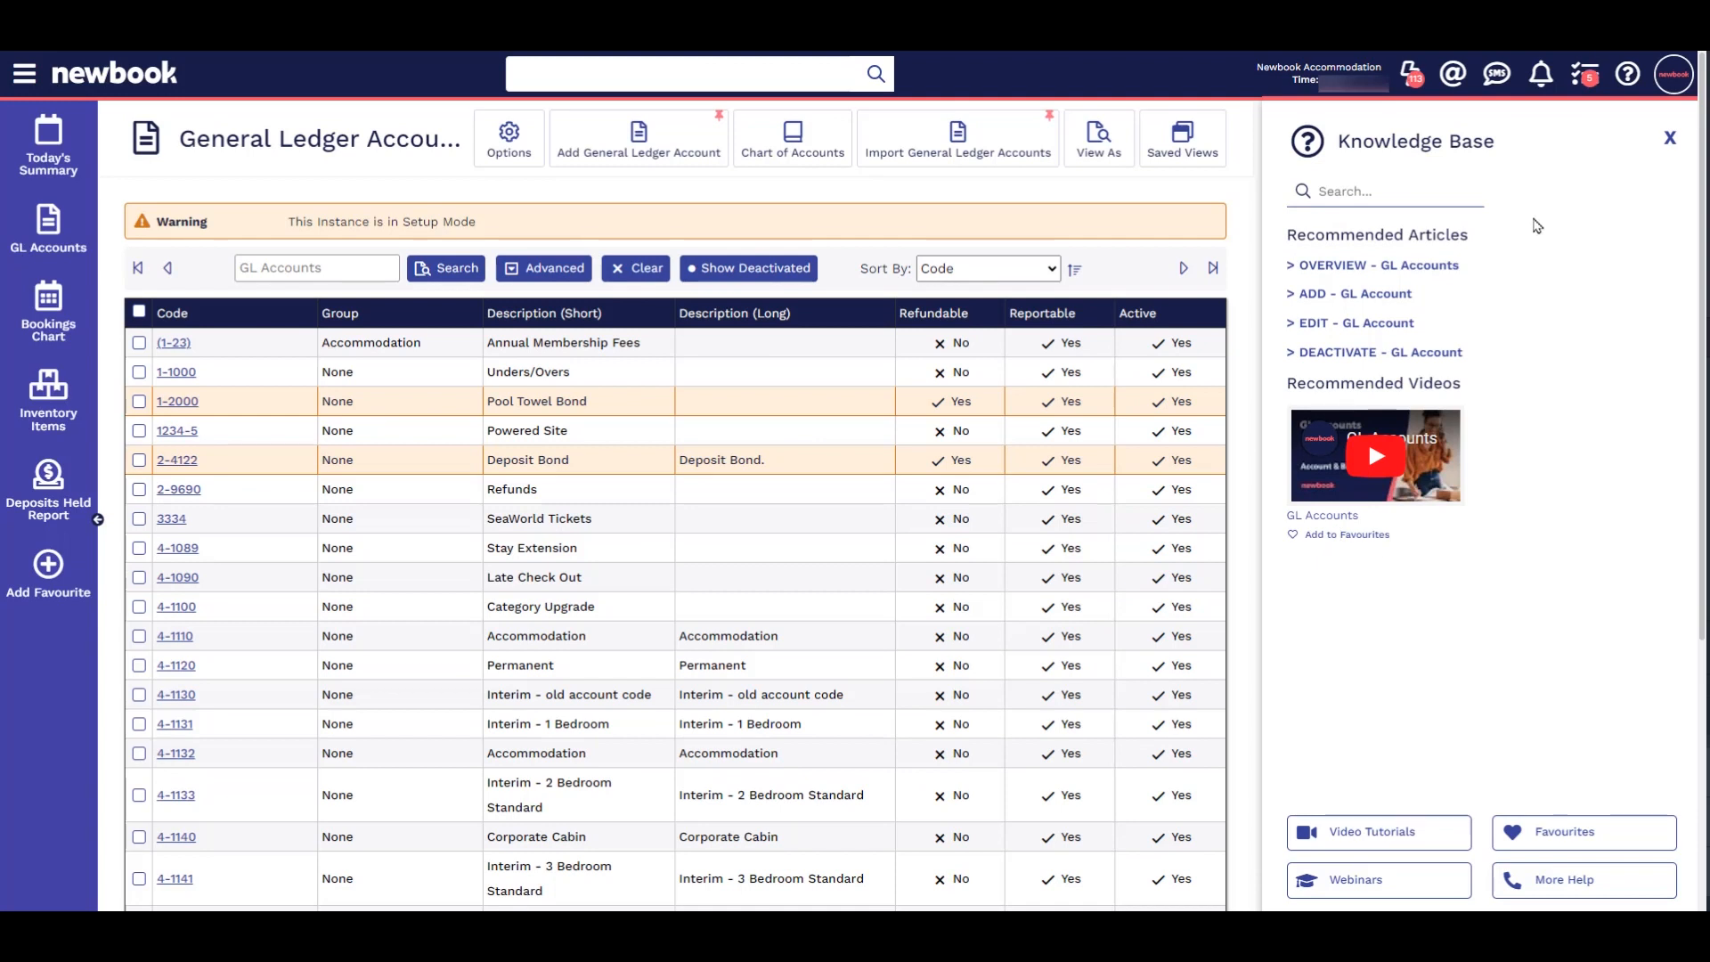
click(1628, 82)
Search the general ledger accounts for "bond".
click(451, 270)
text(bond)
key(Return)
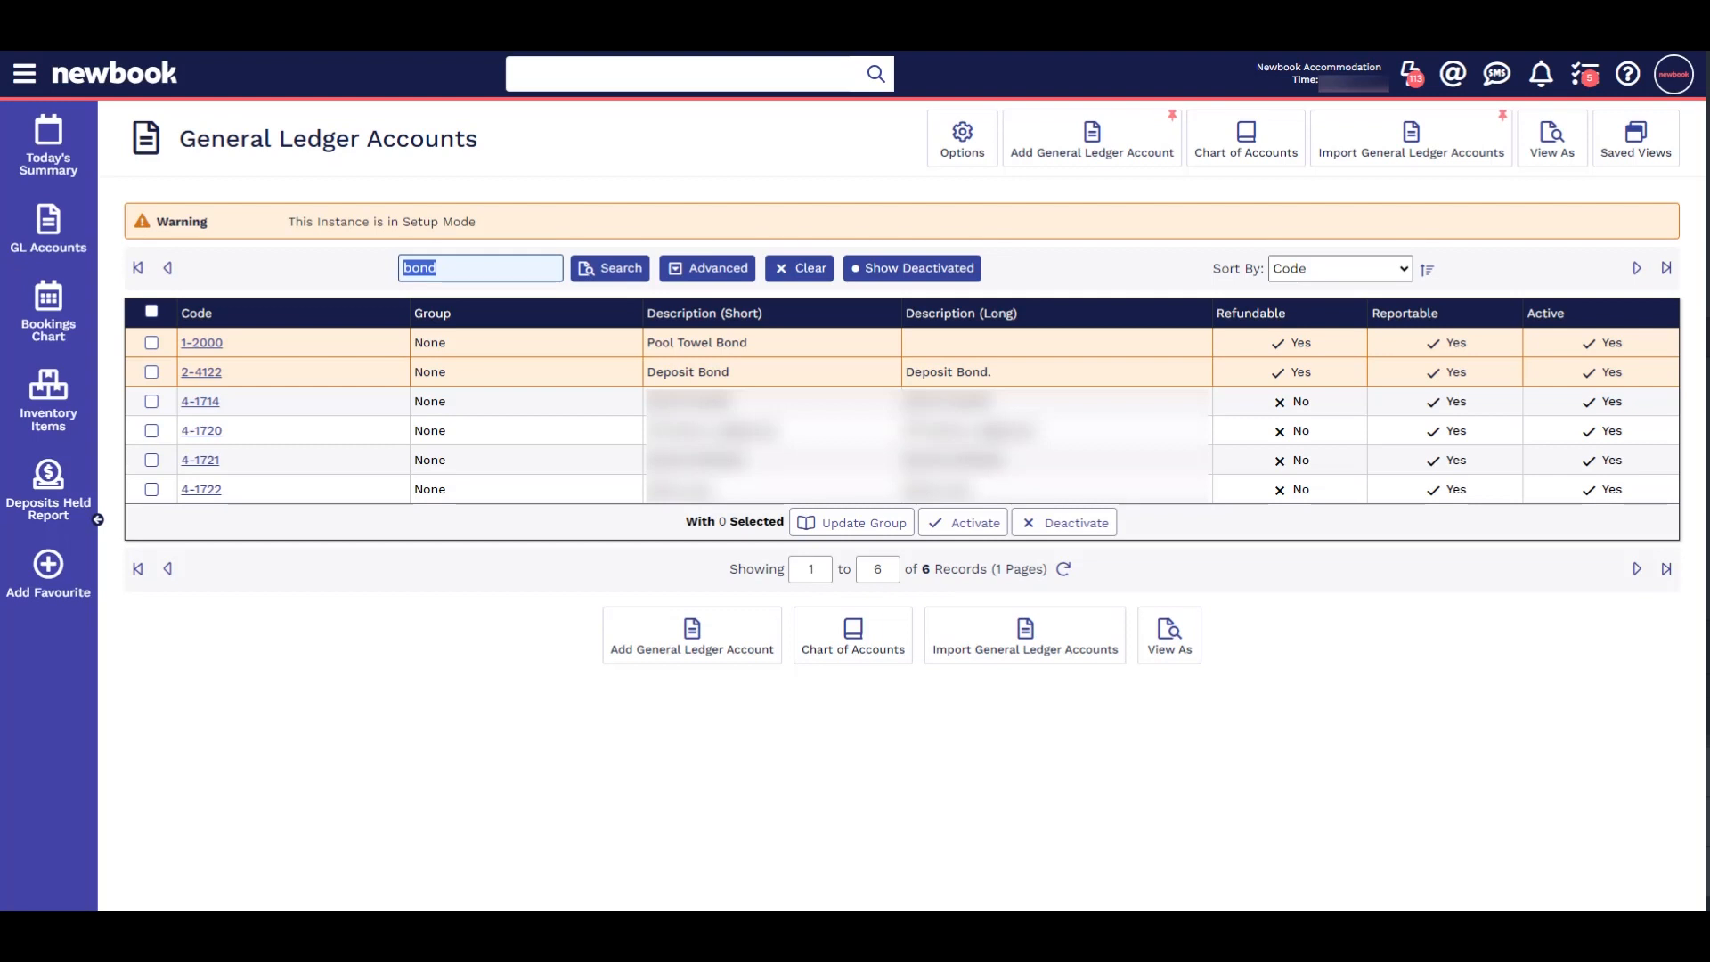
Open the Inventory Items list and start adding a new inventory item.
click(37, 76)
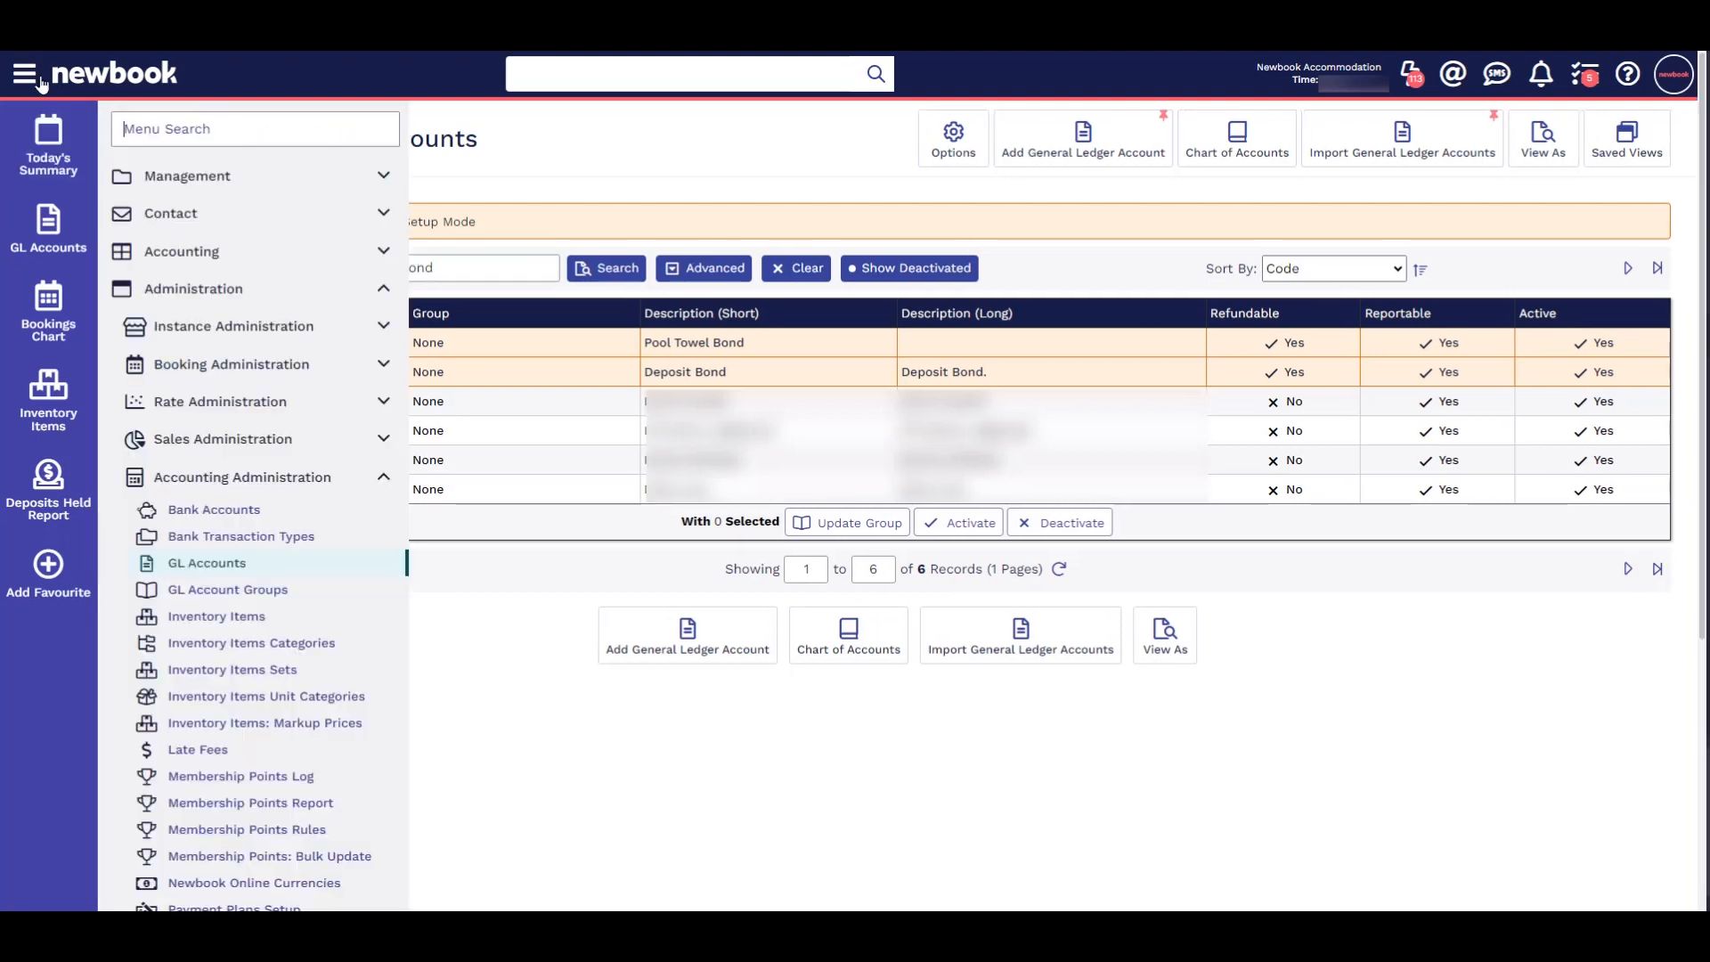
text(inve)
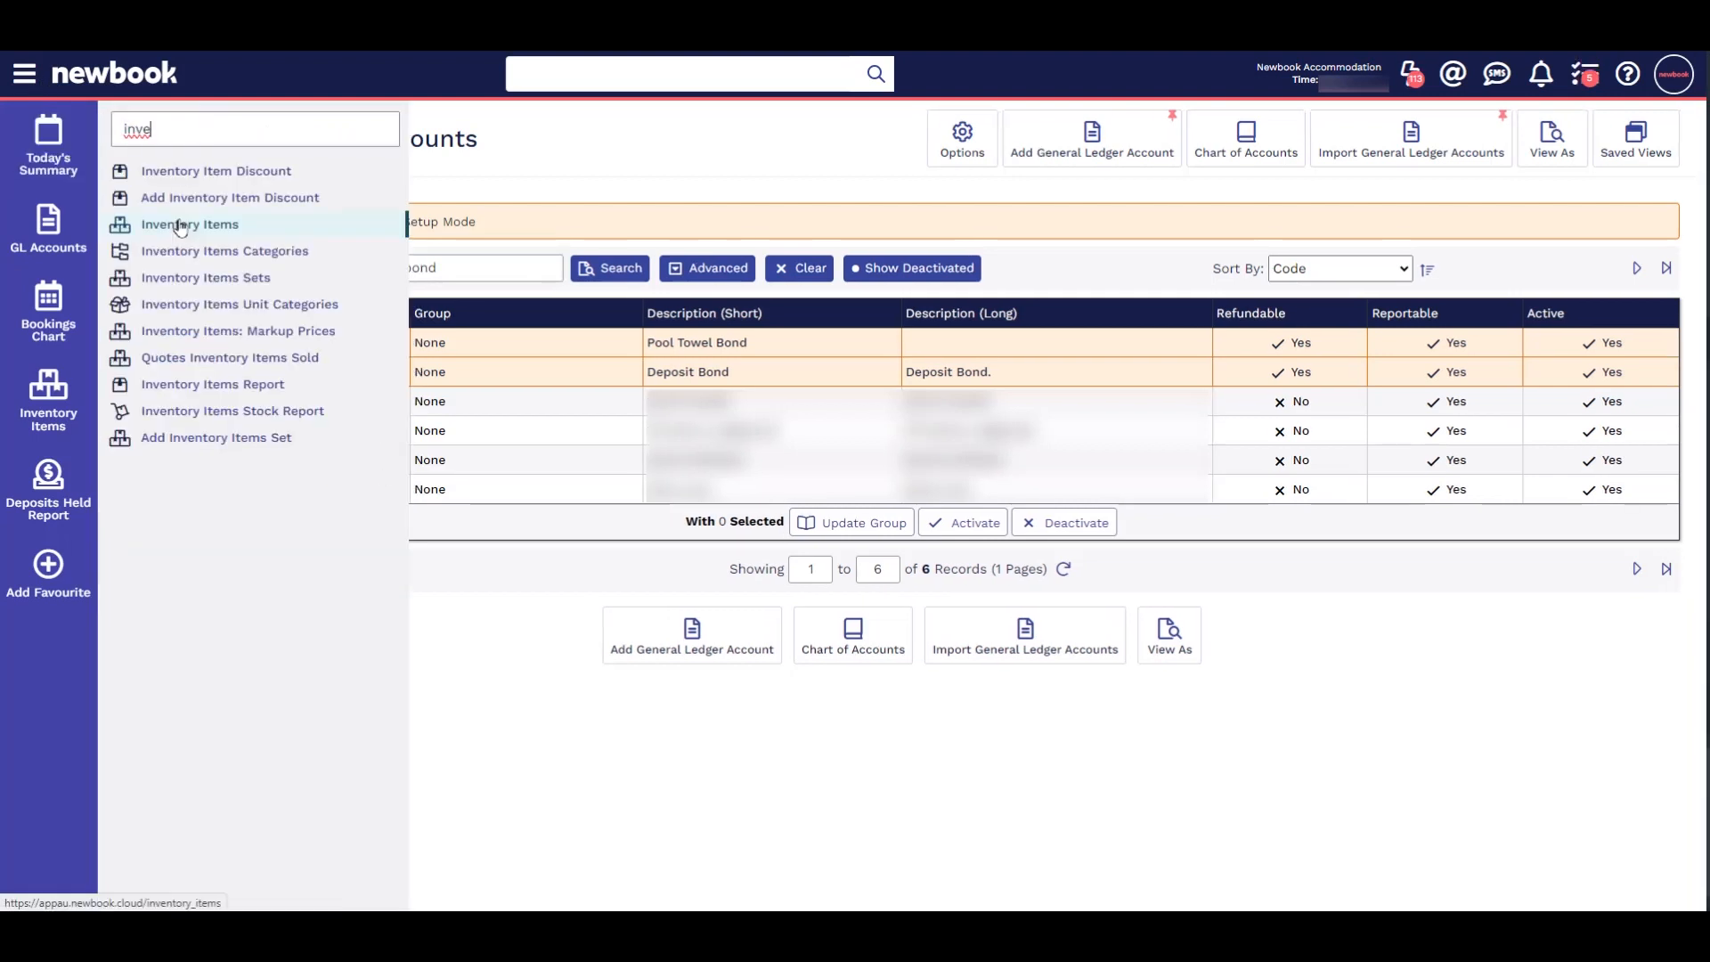
click(180, 224)
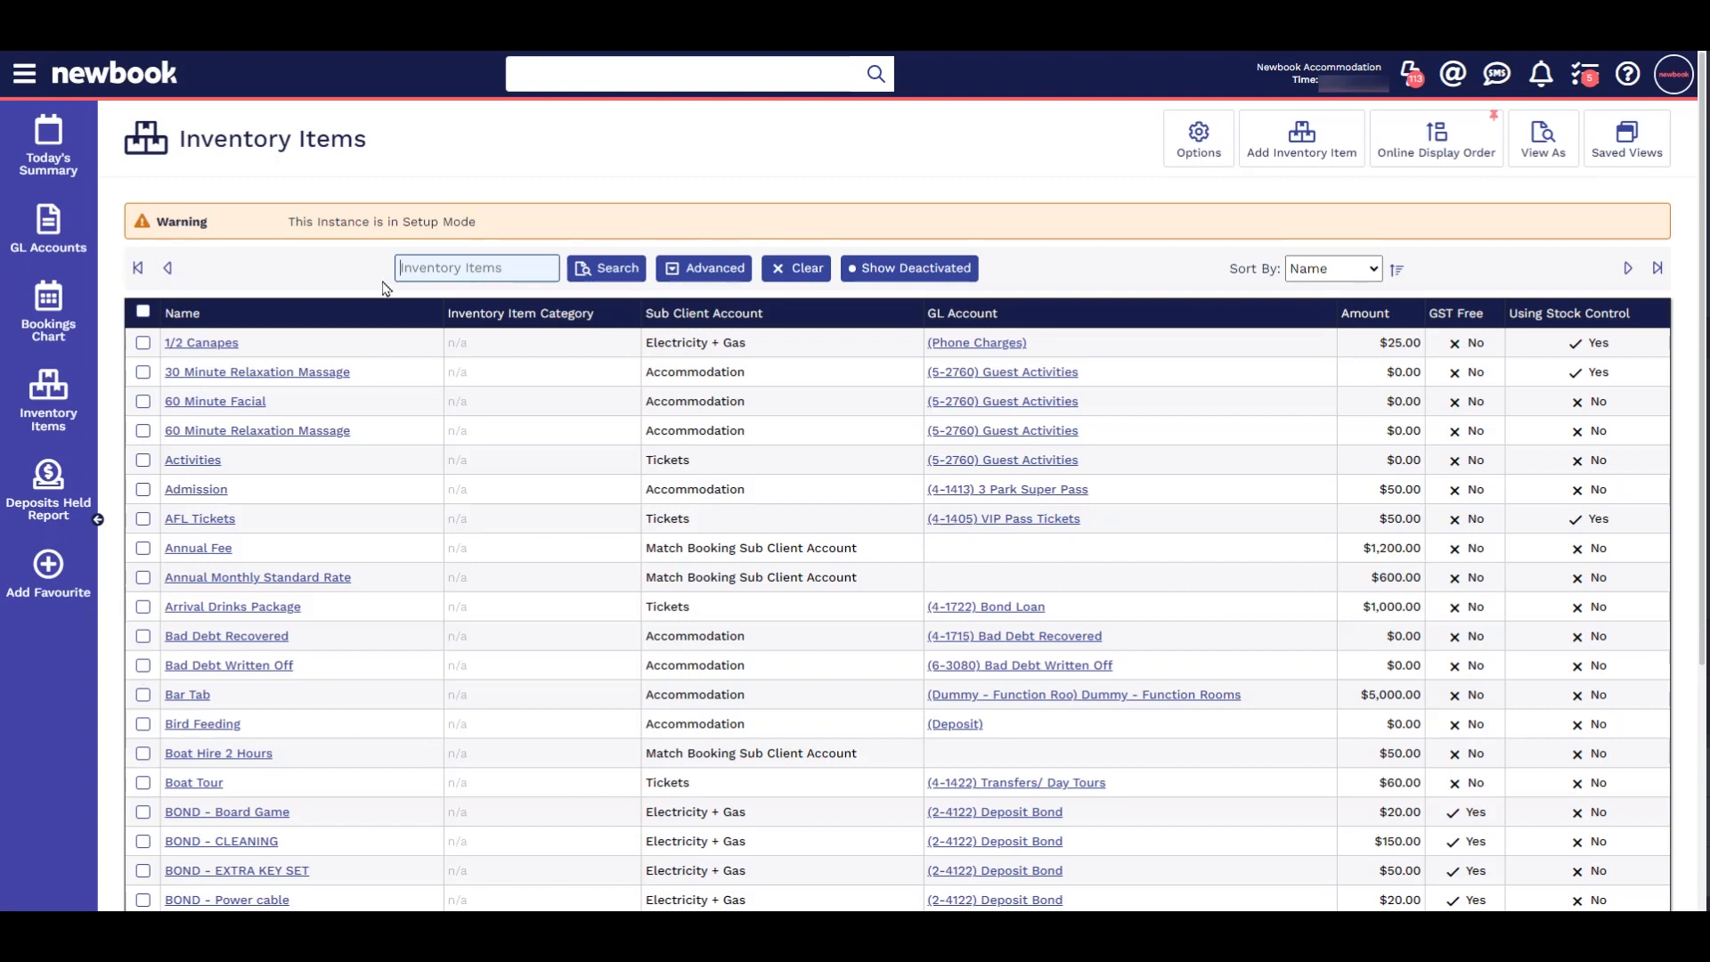
click(1294, 159)
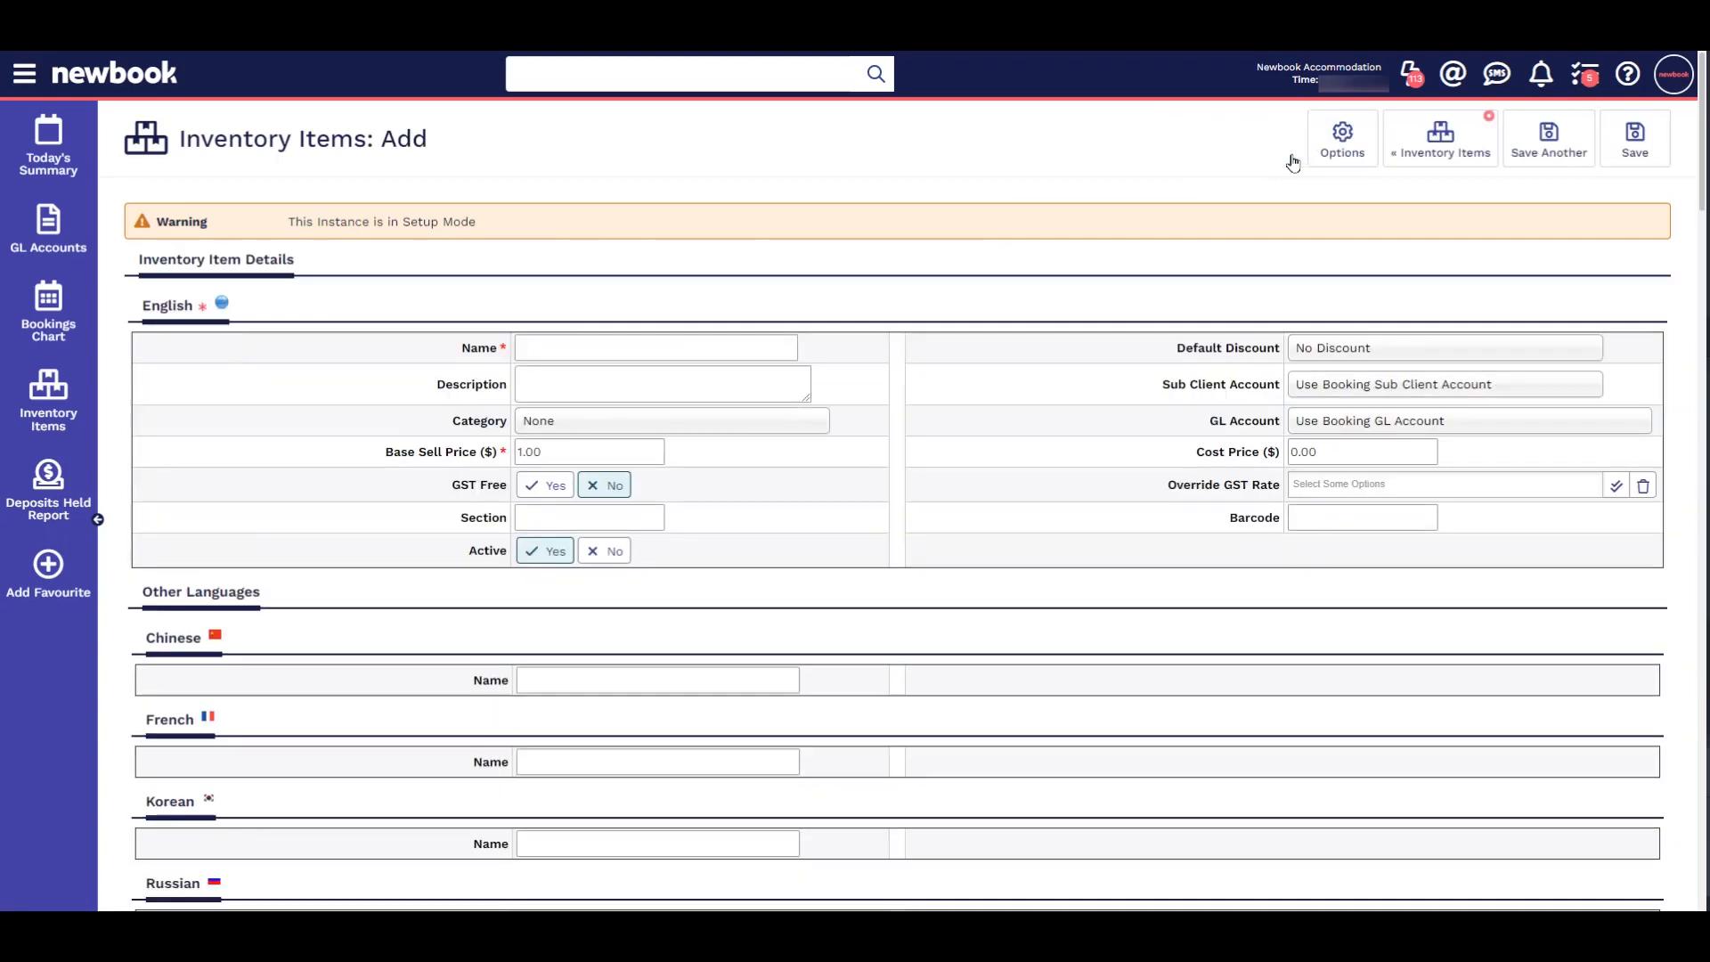
Name the new inventory item "Key Deposit" and set its base sell price to 10.
click(584, 383)
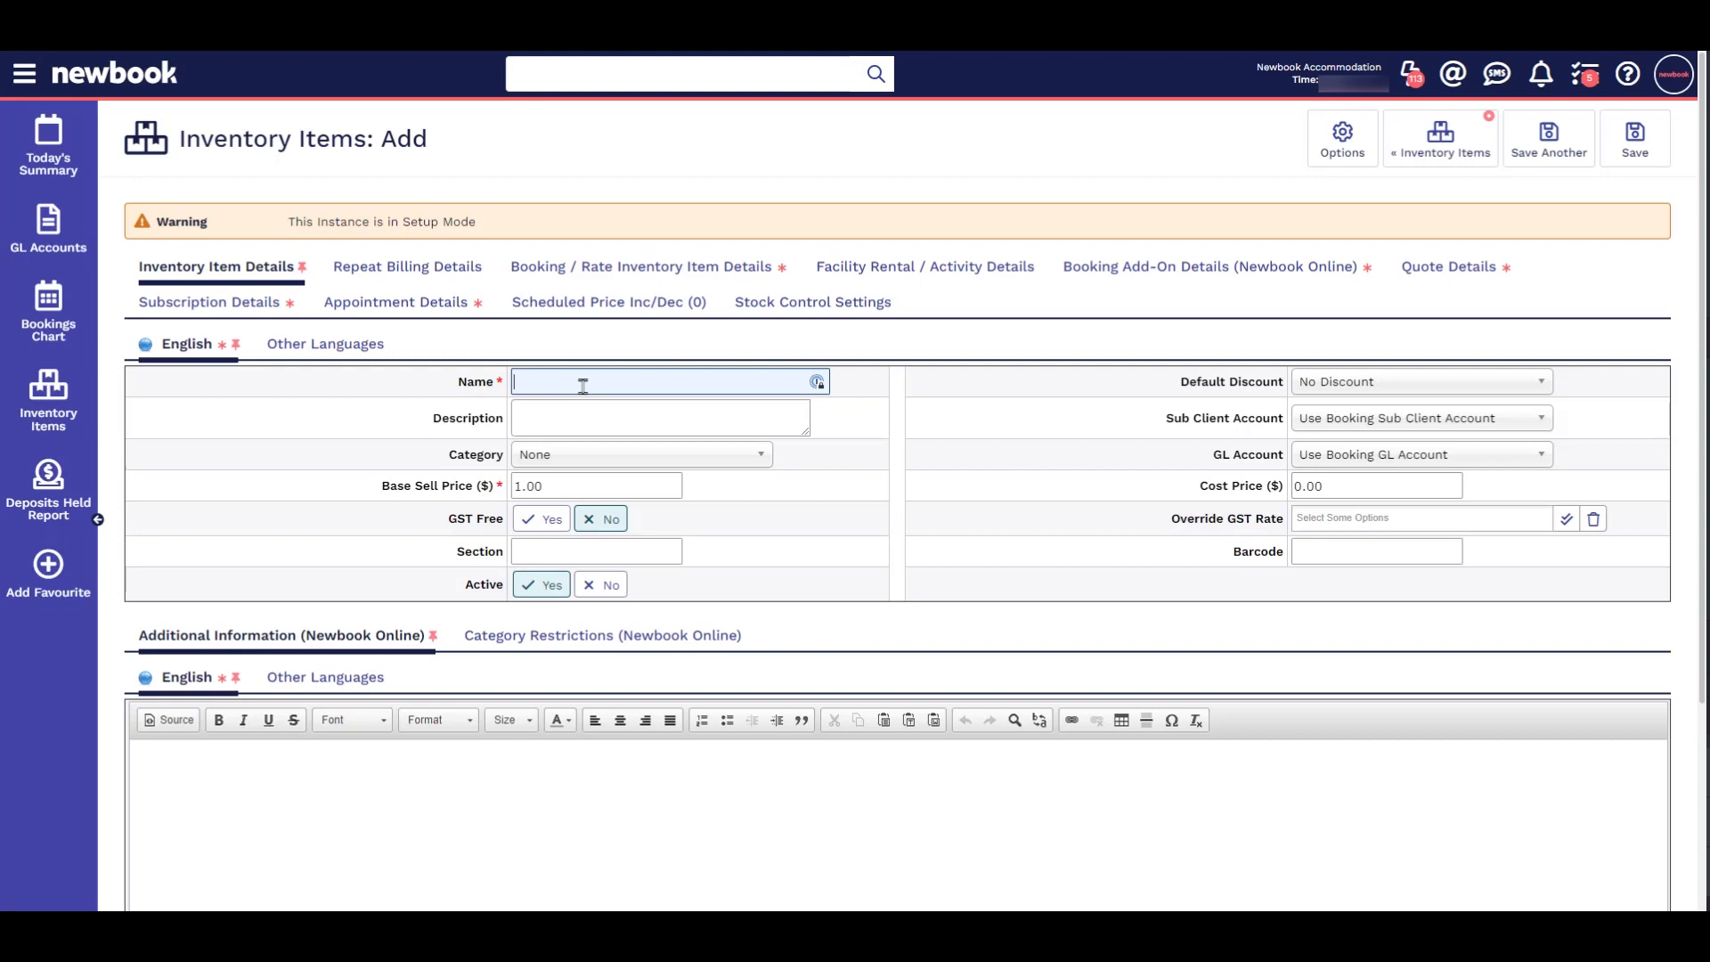
text(Key Deposit)
click(524, 485)
text(10)
Set the item's sub client account to Accommodation and its GL account to (2-4122) Deposit Bond.
click(1357, 426)
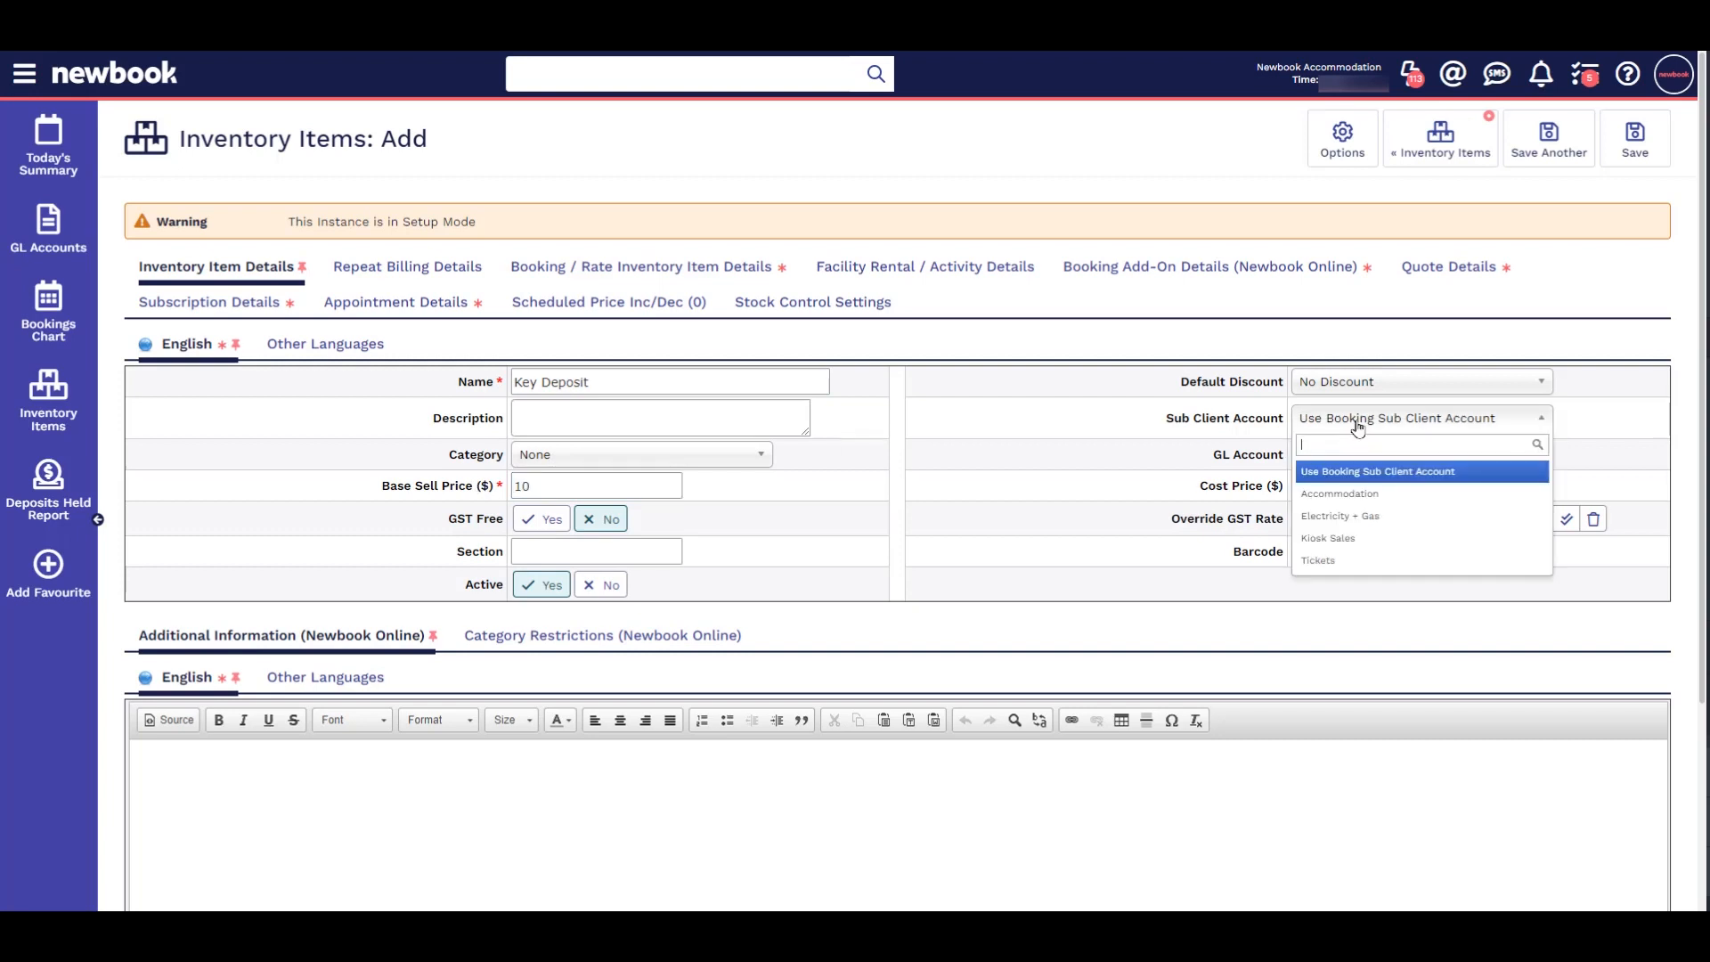
click(1342, 494)
click(1348, 462)
text(deposit)
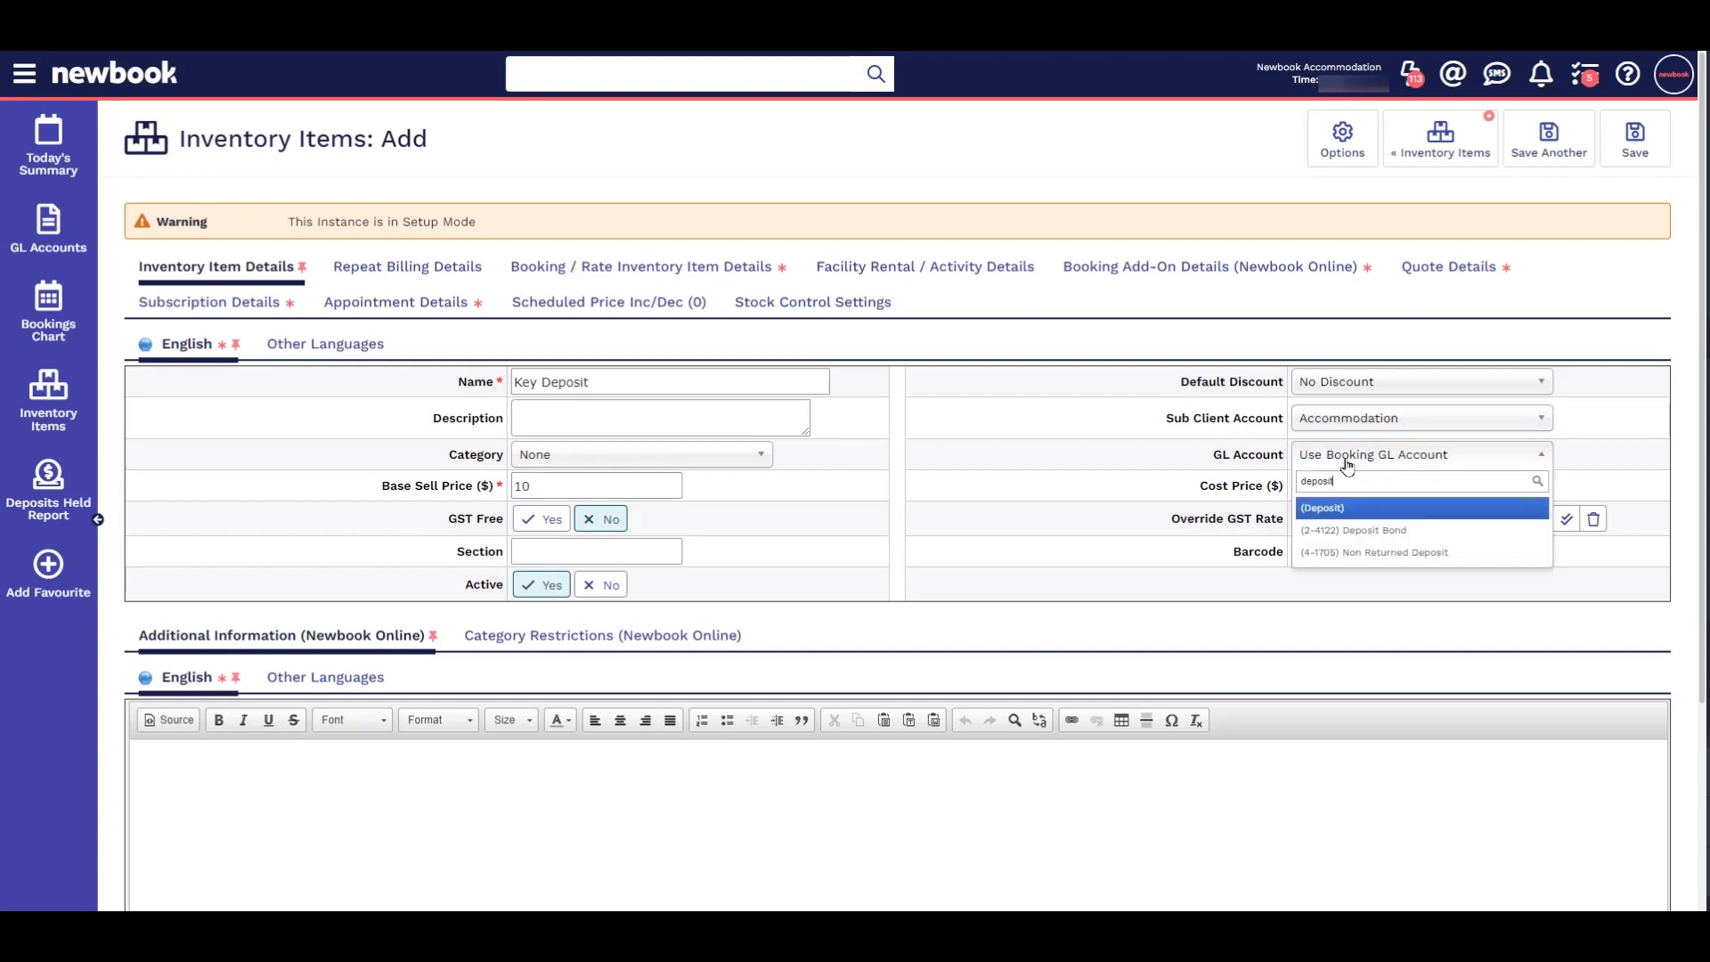
click(1392, 535)
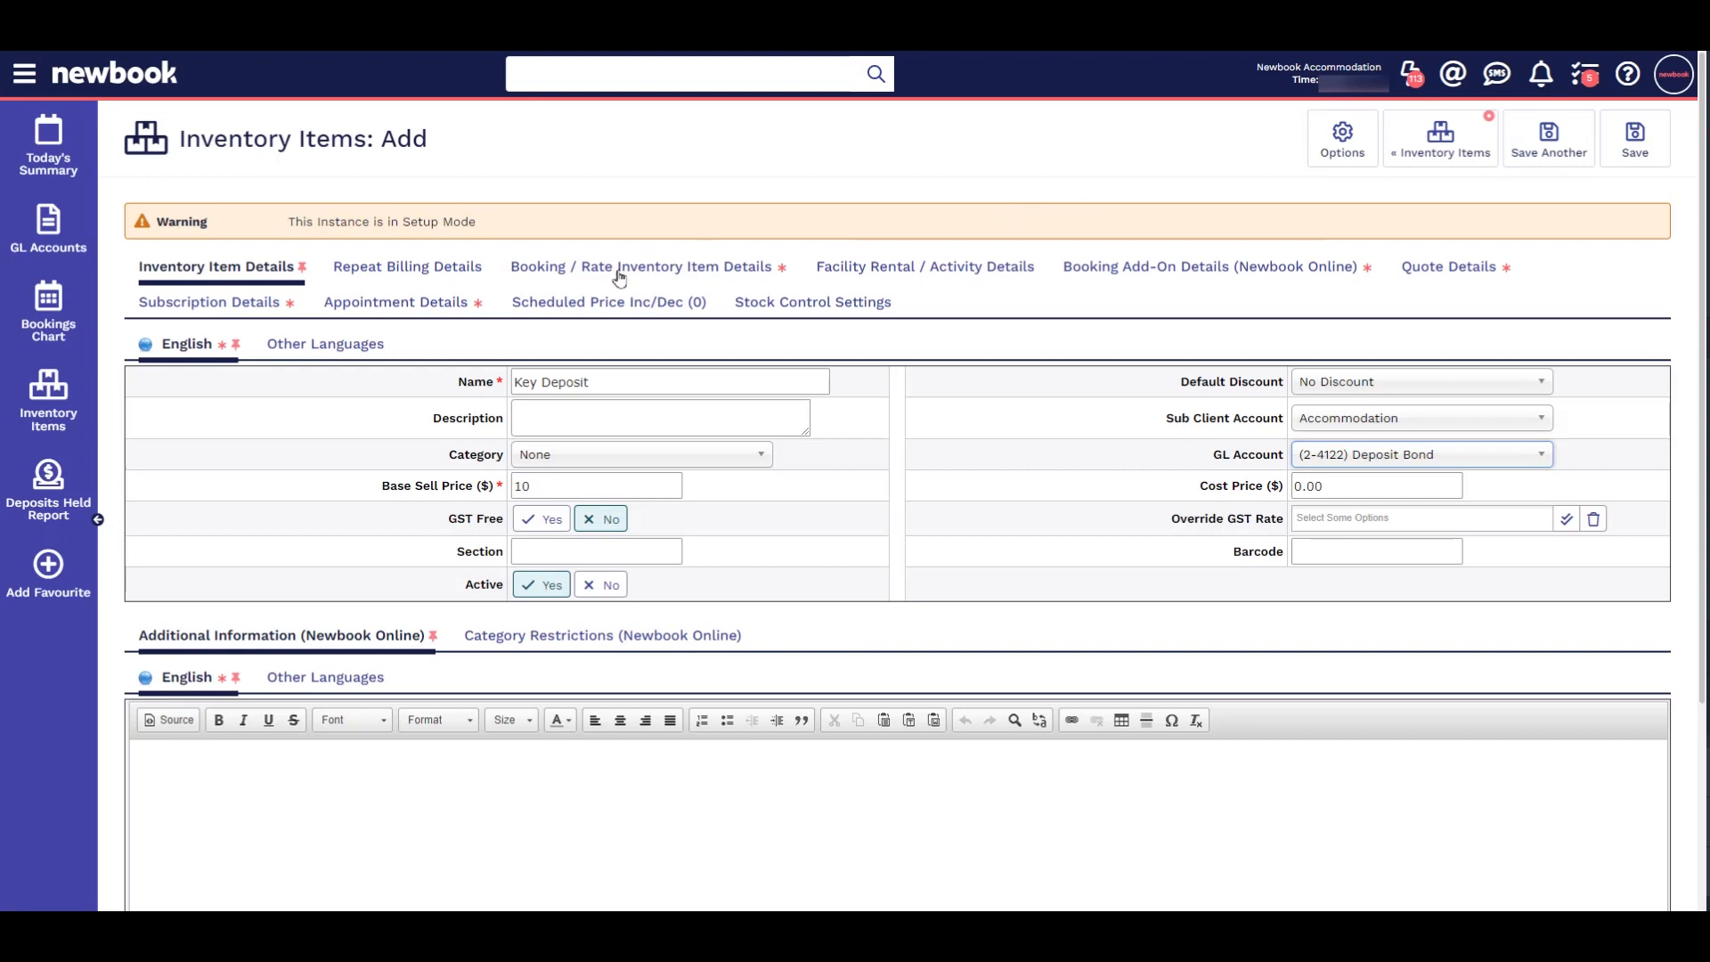
Look over the Booking / Rate Inventory Item Details and save the Key Deposit item.
click(675, 272)
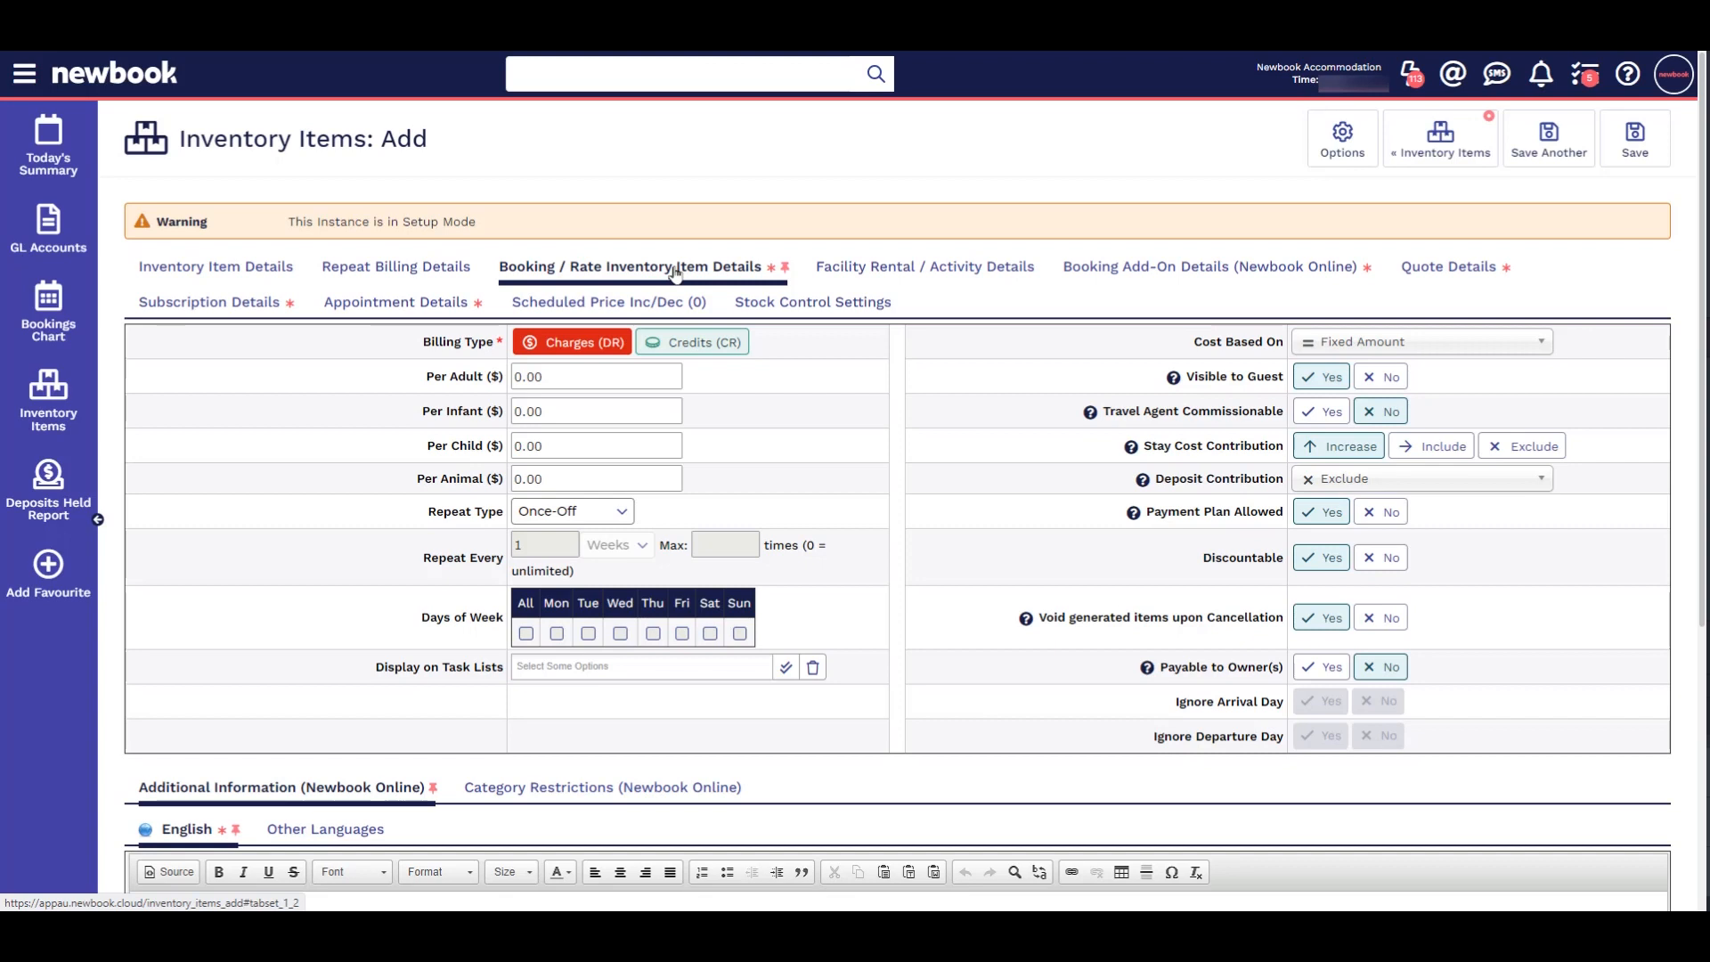
click(1630, 78)
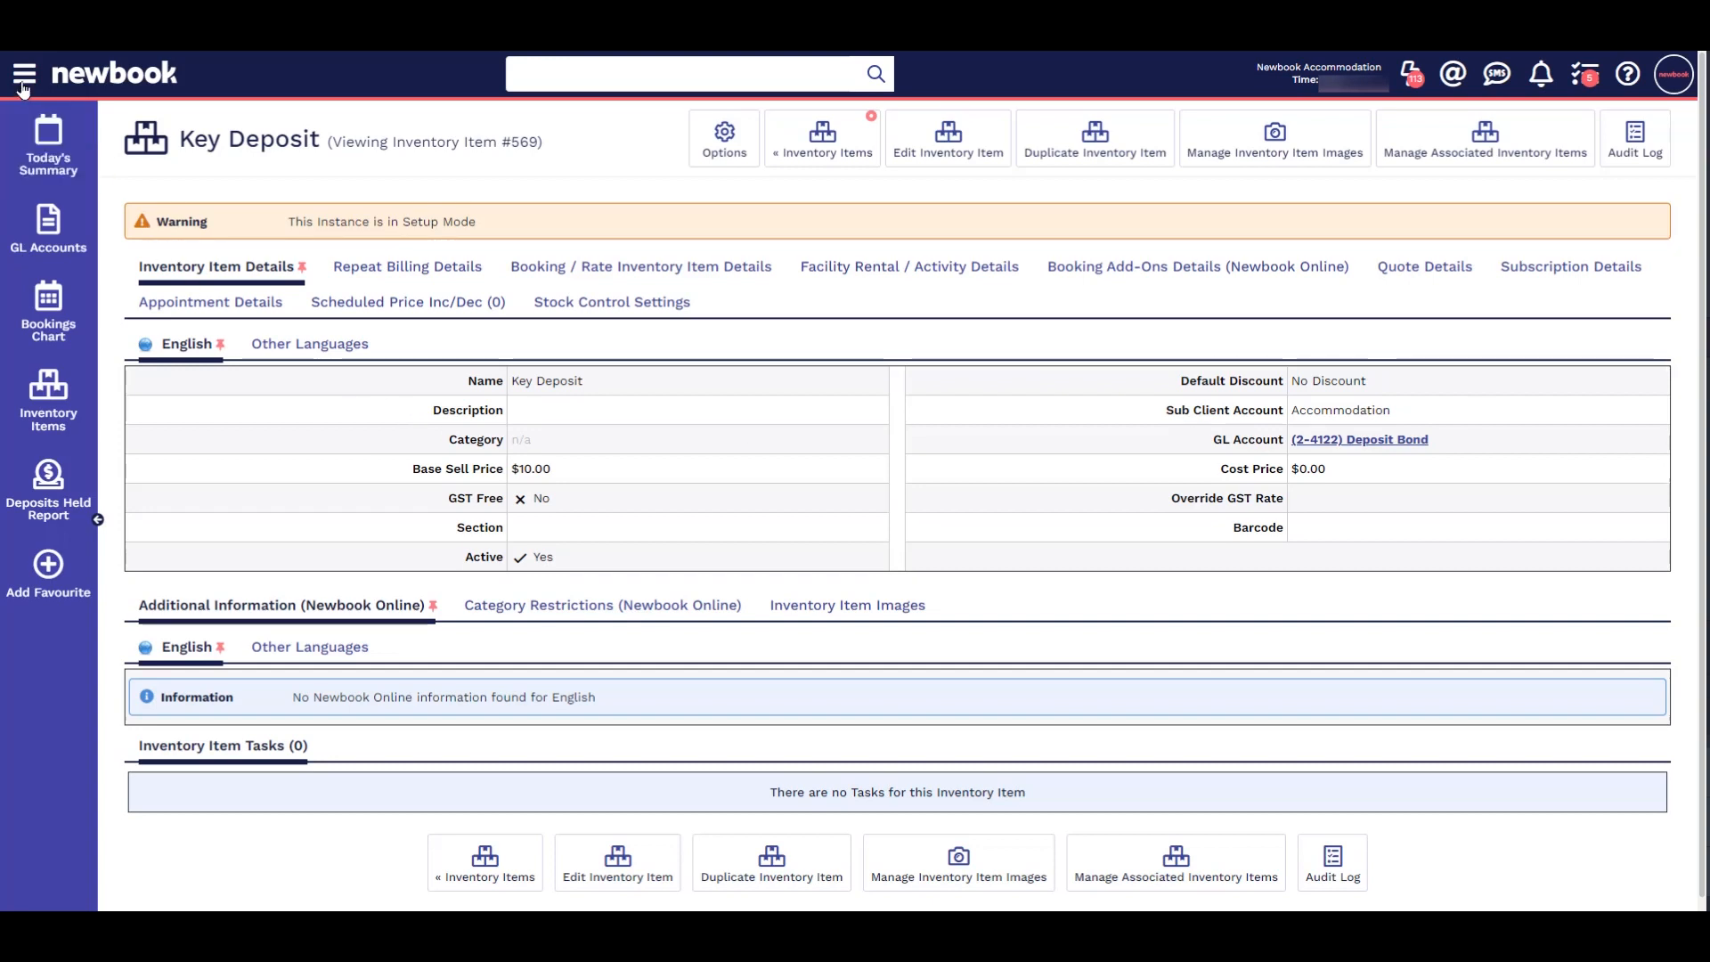
Open today's Due for Arrival list and start checking in the Tropical Family Villa Beach Villa booking.
mouse_move(38, 142)
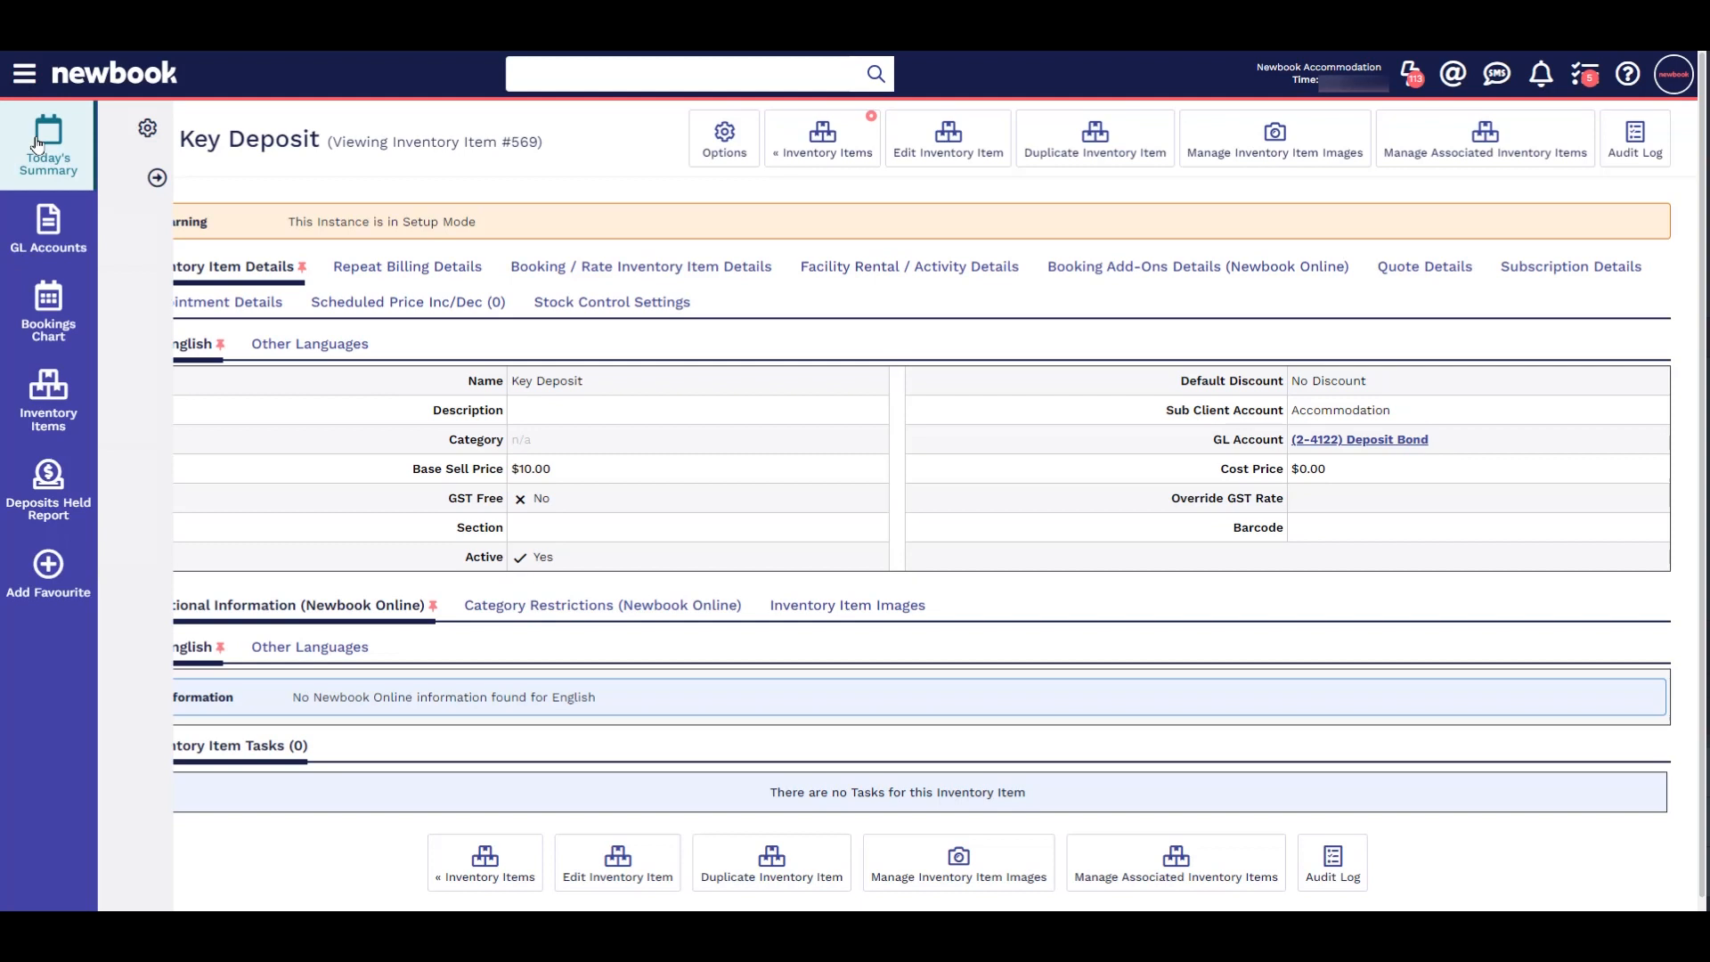
click(210, 297)
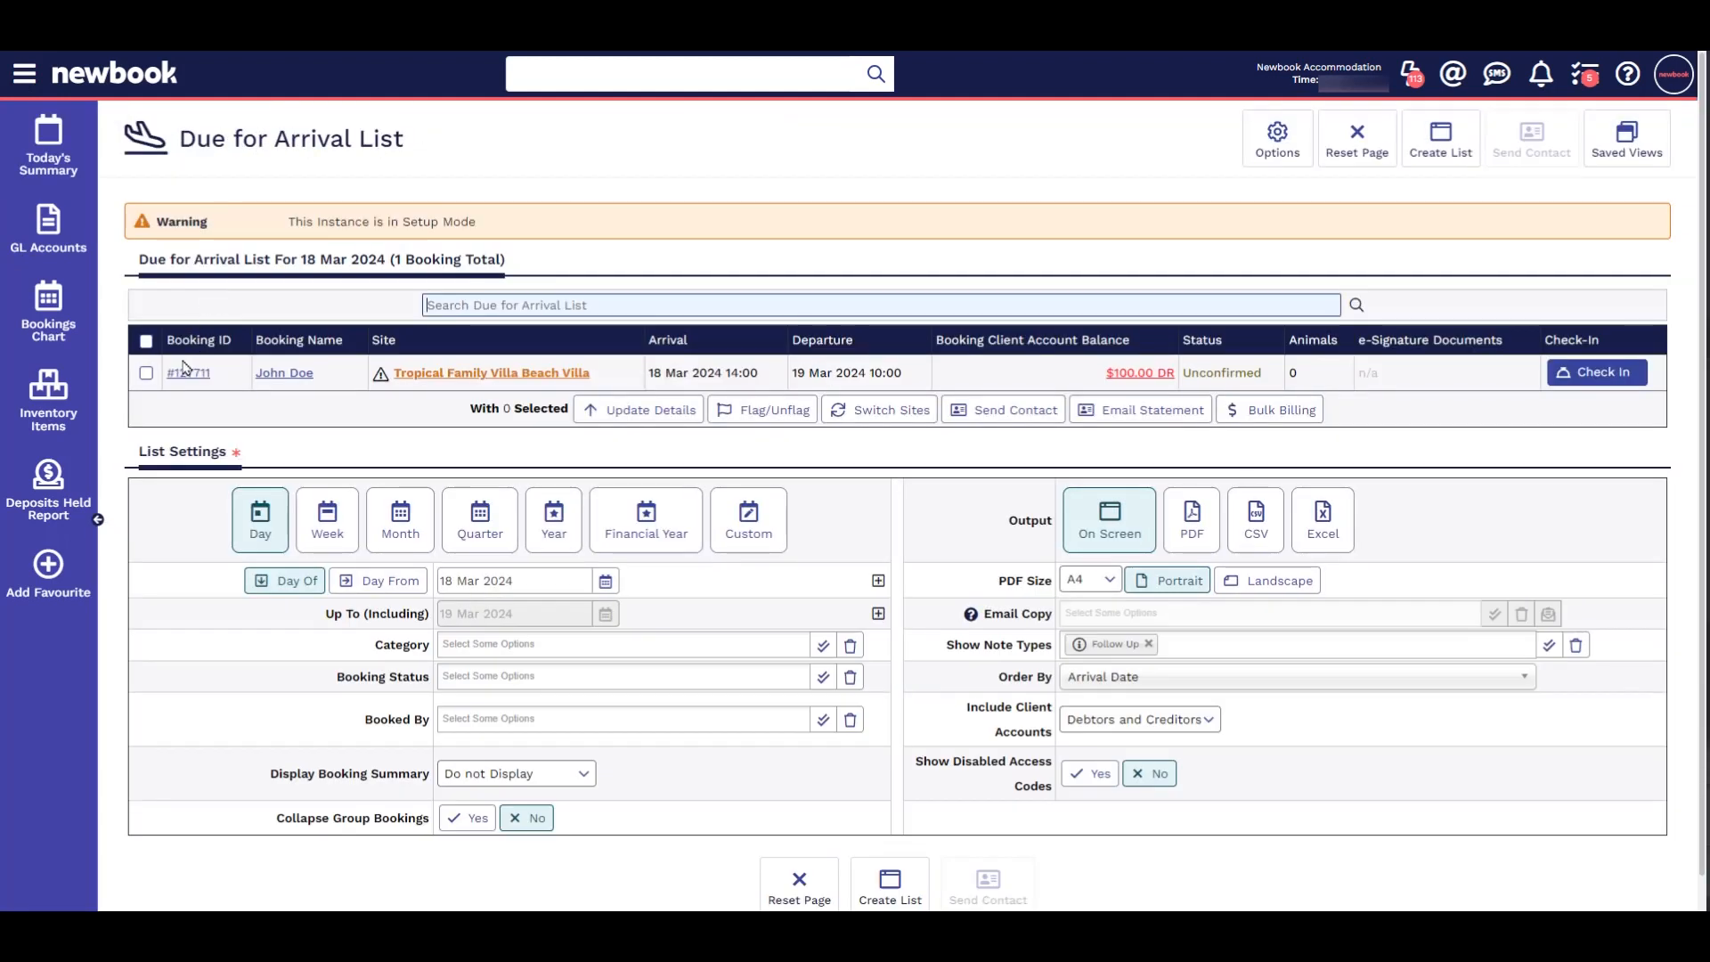
click(1603, 383)
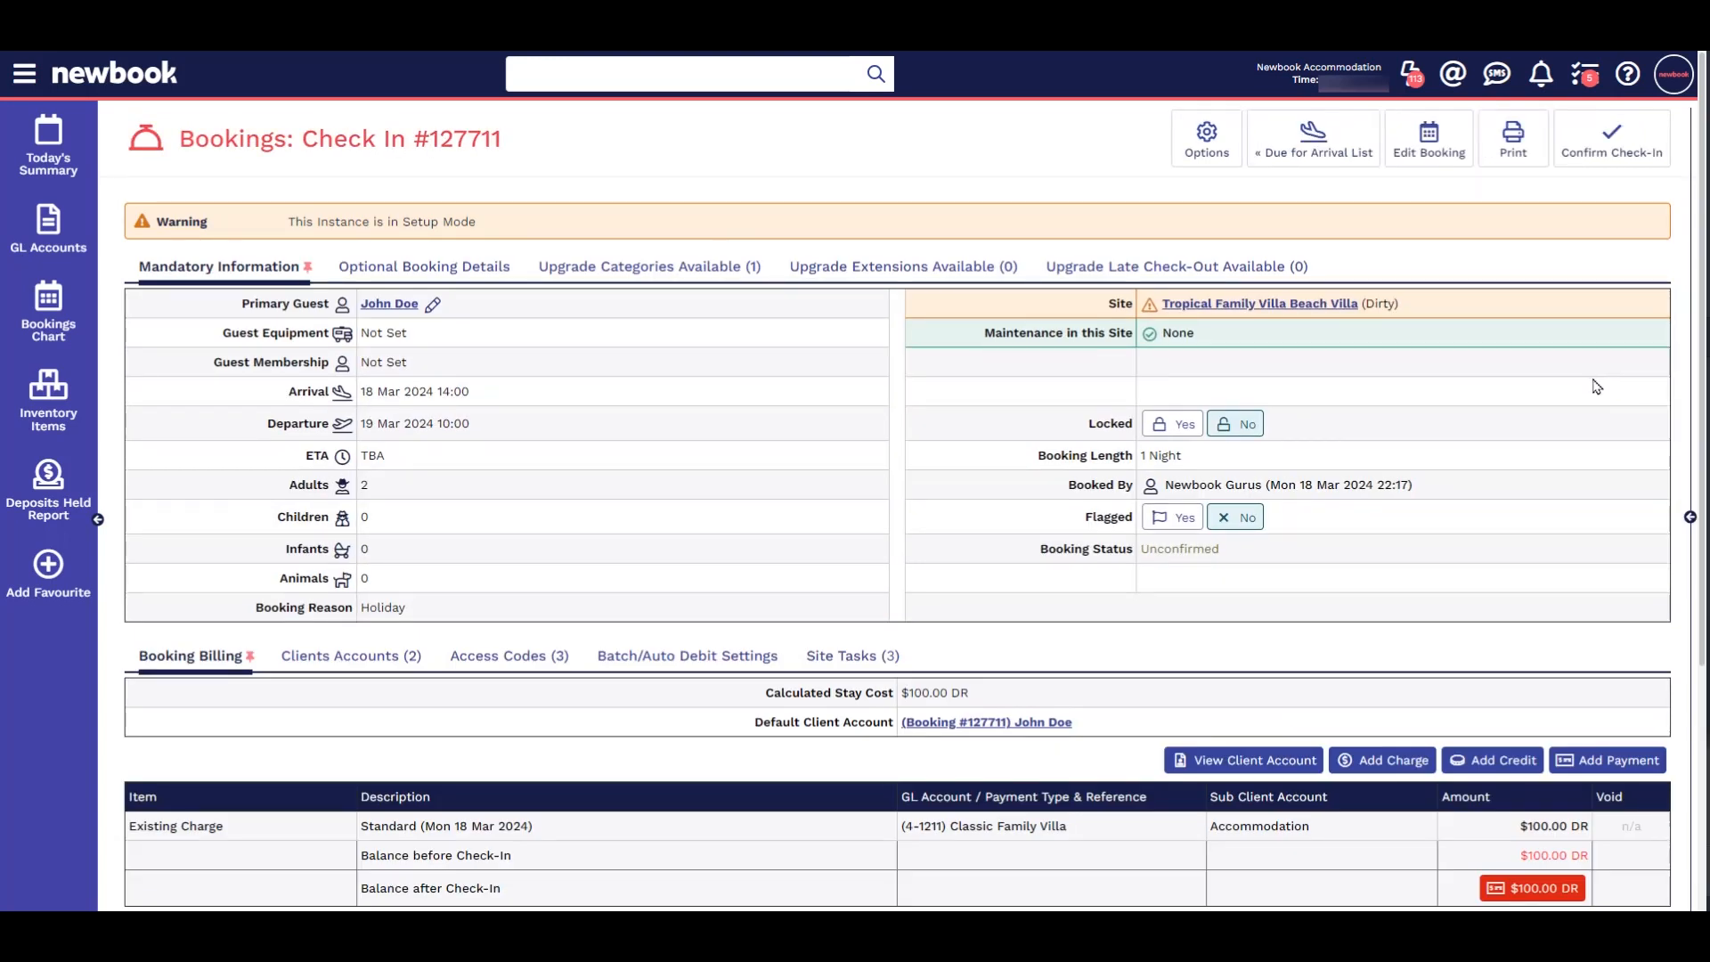
Add a Key Deposit charge of $10.00 to the booking's billing and save it.
scroll(1535, 501, down, 2)
scroll(1534, 500, down, 3)
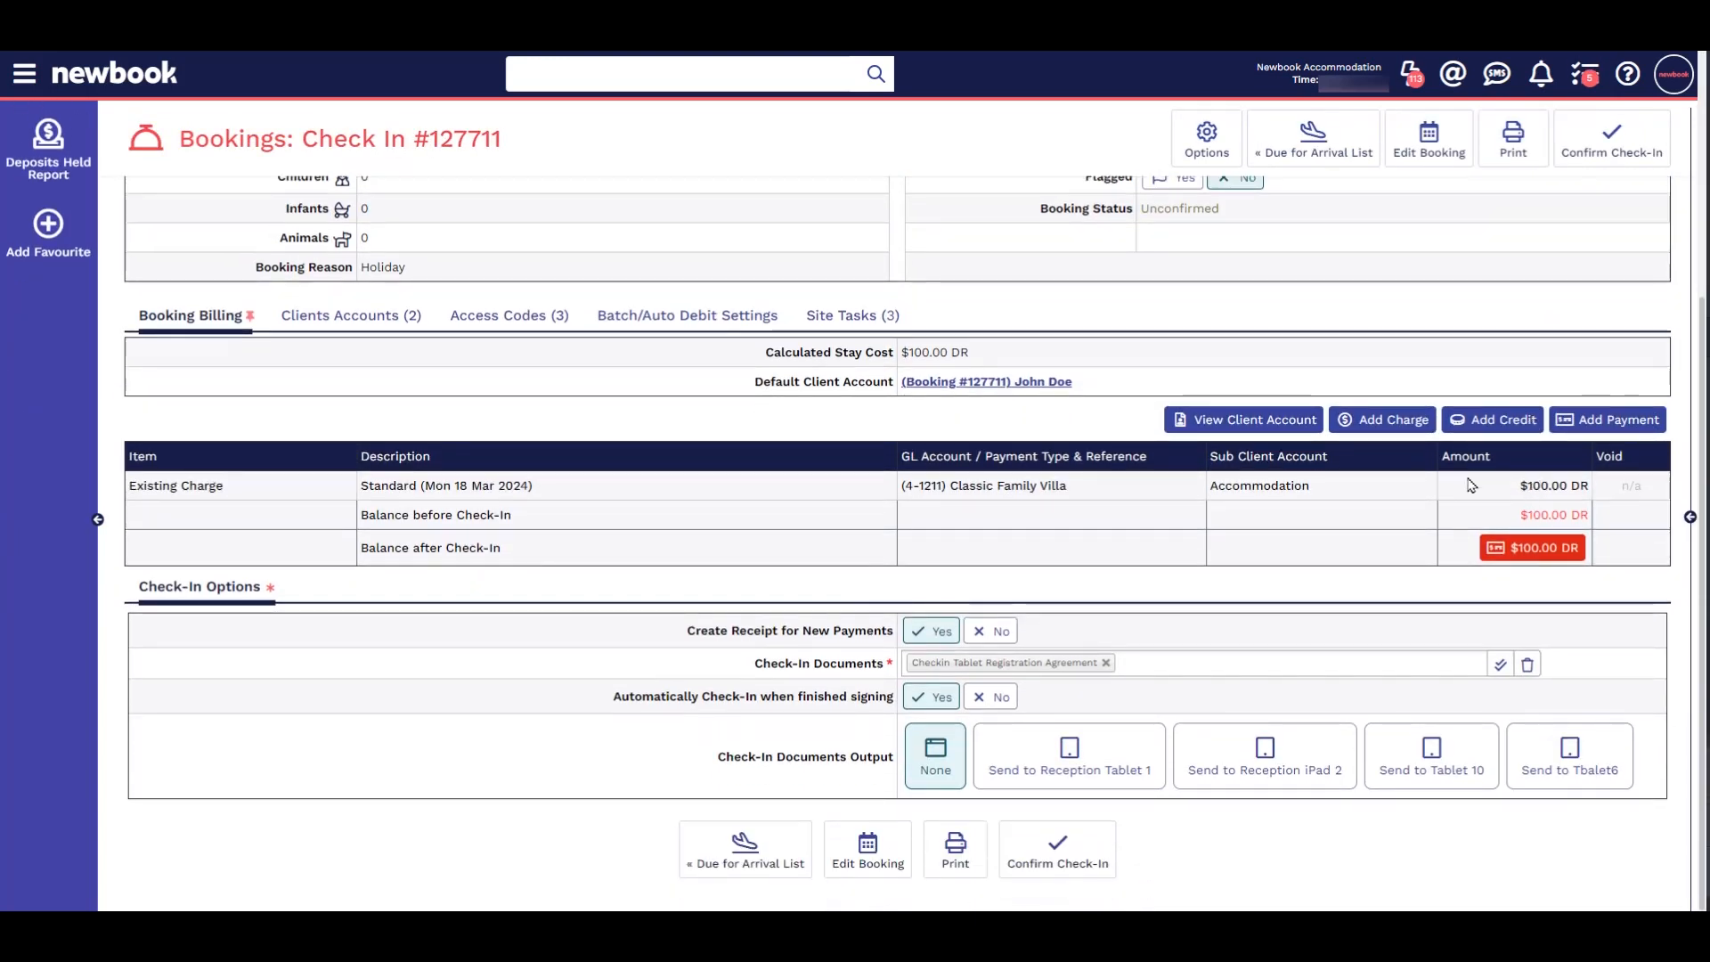
click(1394, 420)
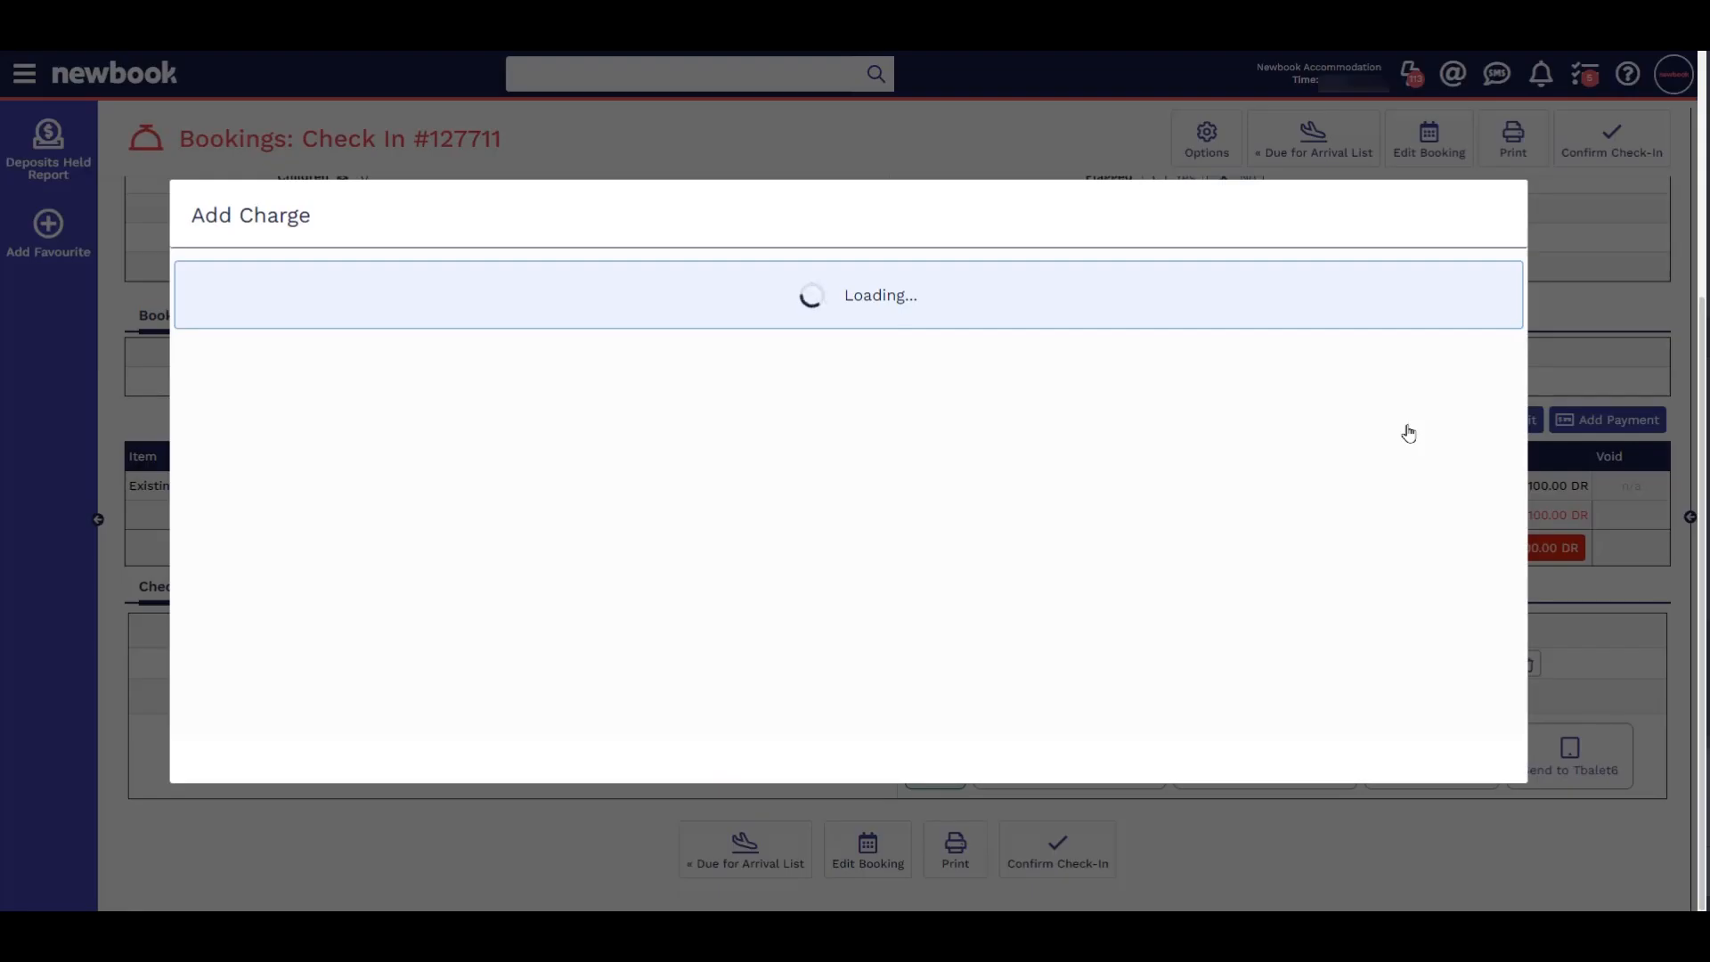
text(key)
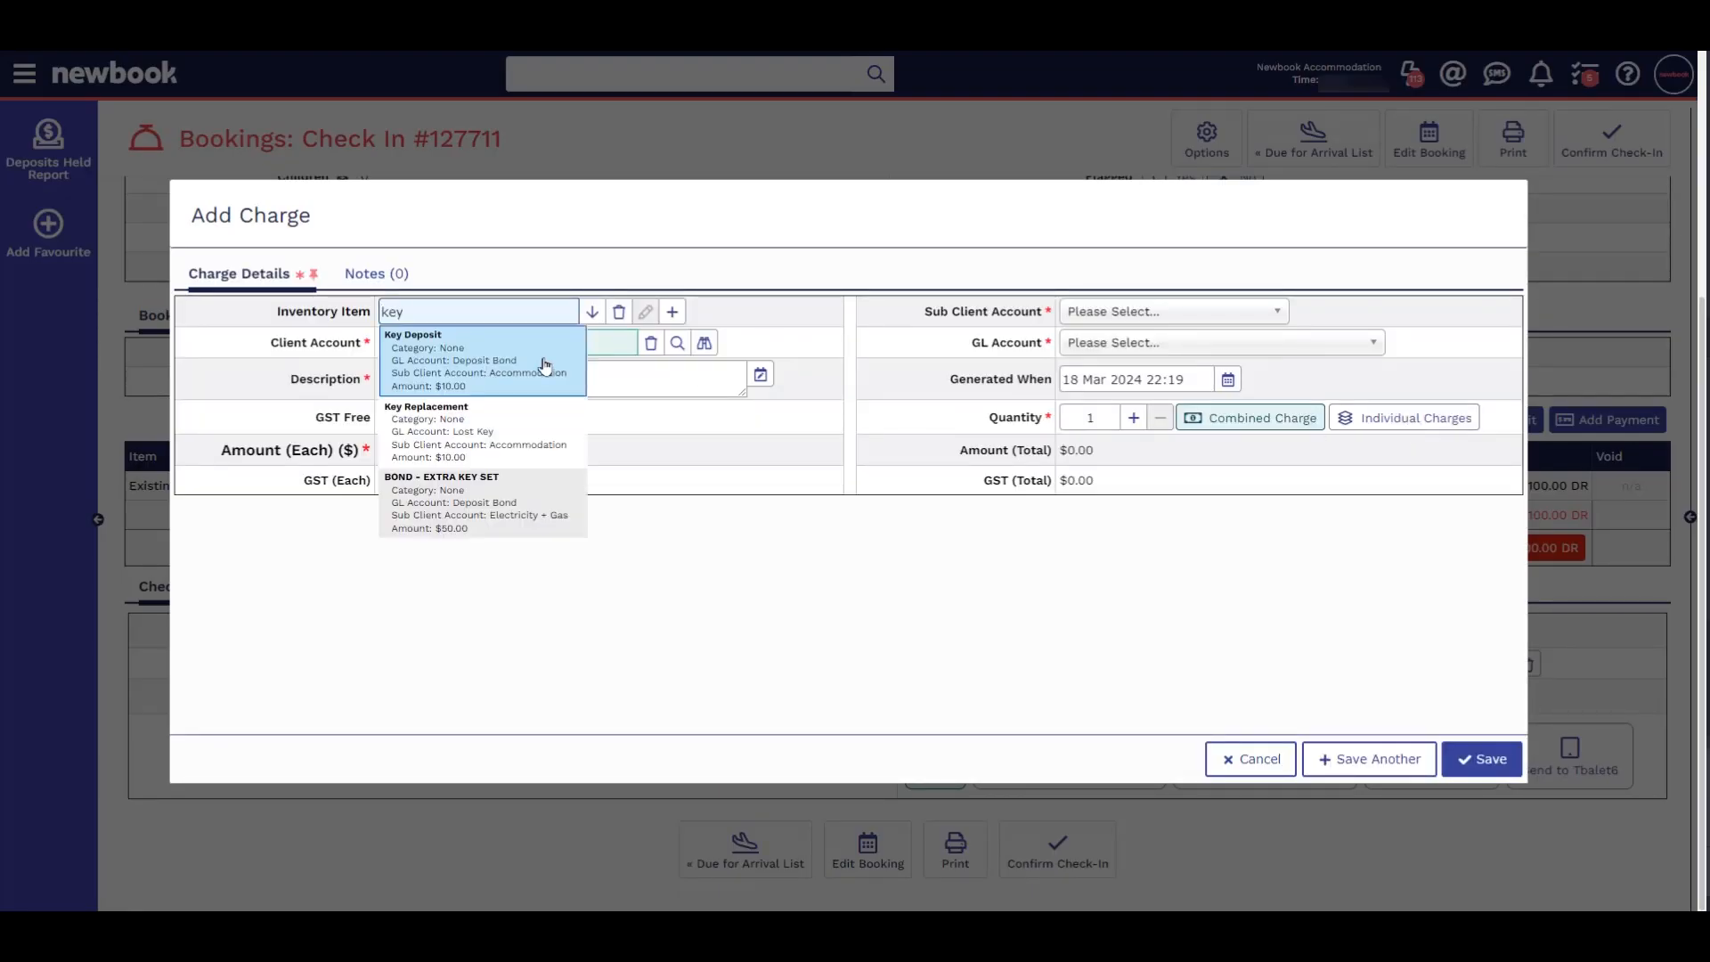
click(545, 366)
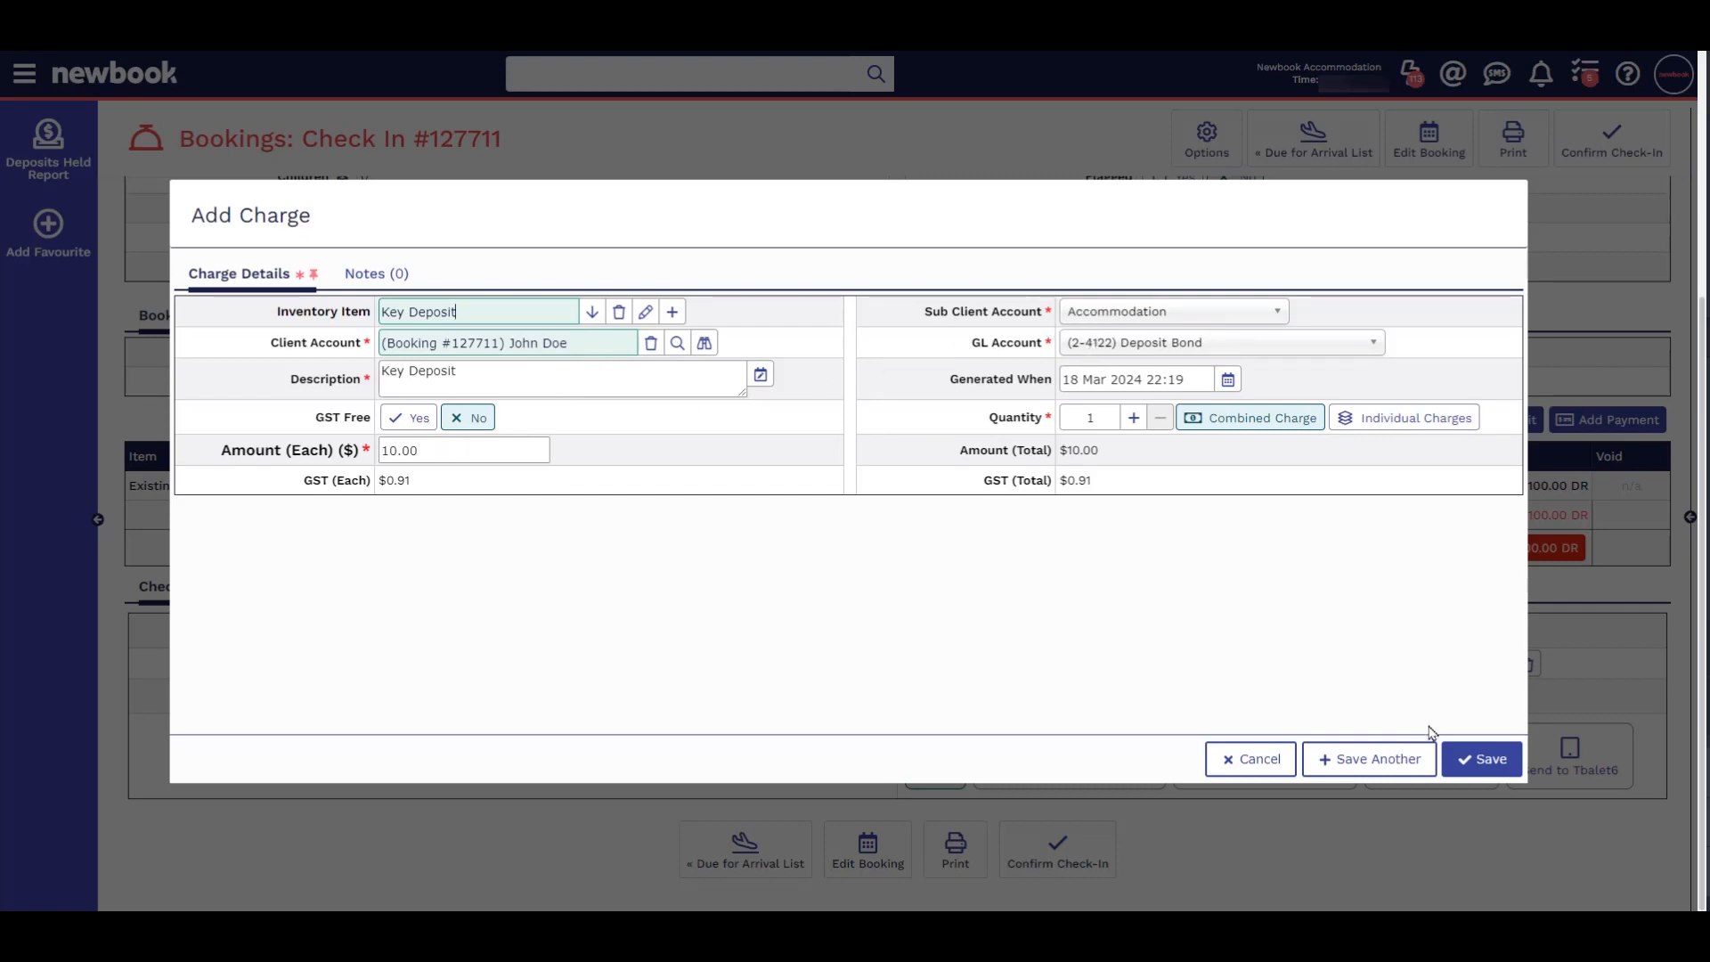
click(1486, 759)
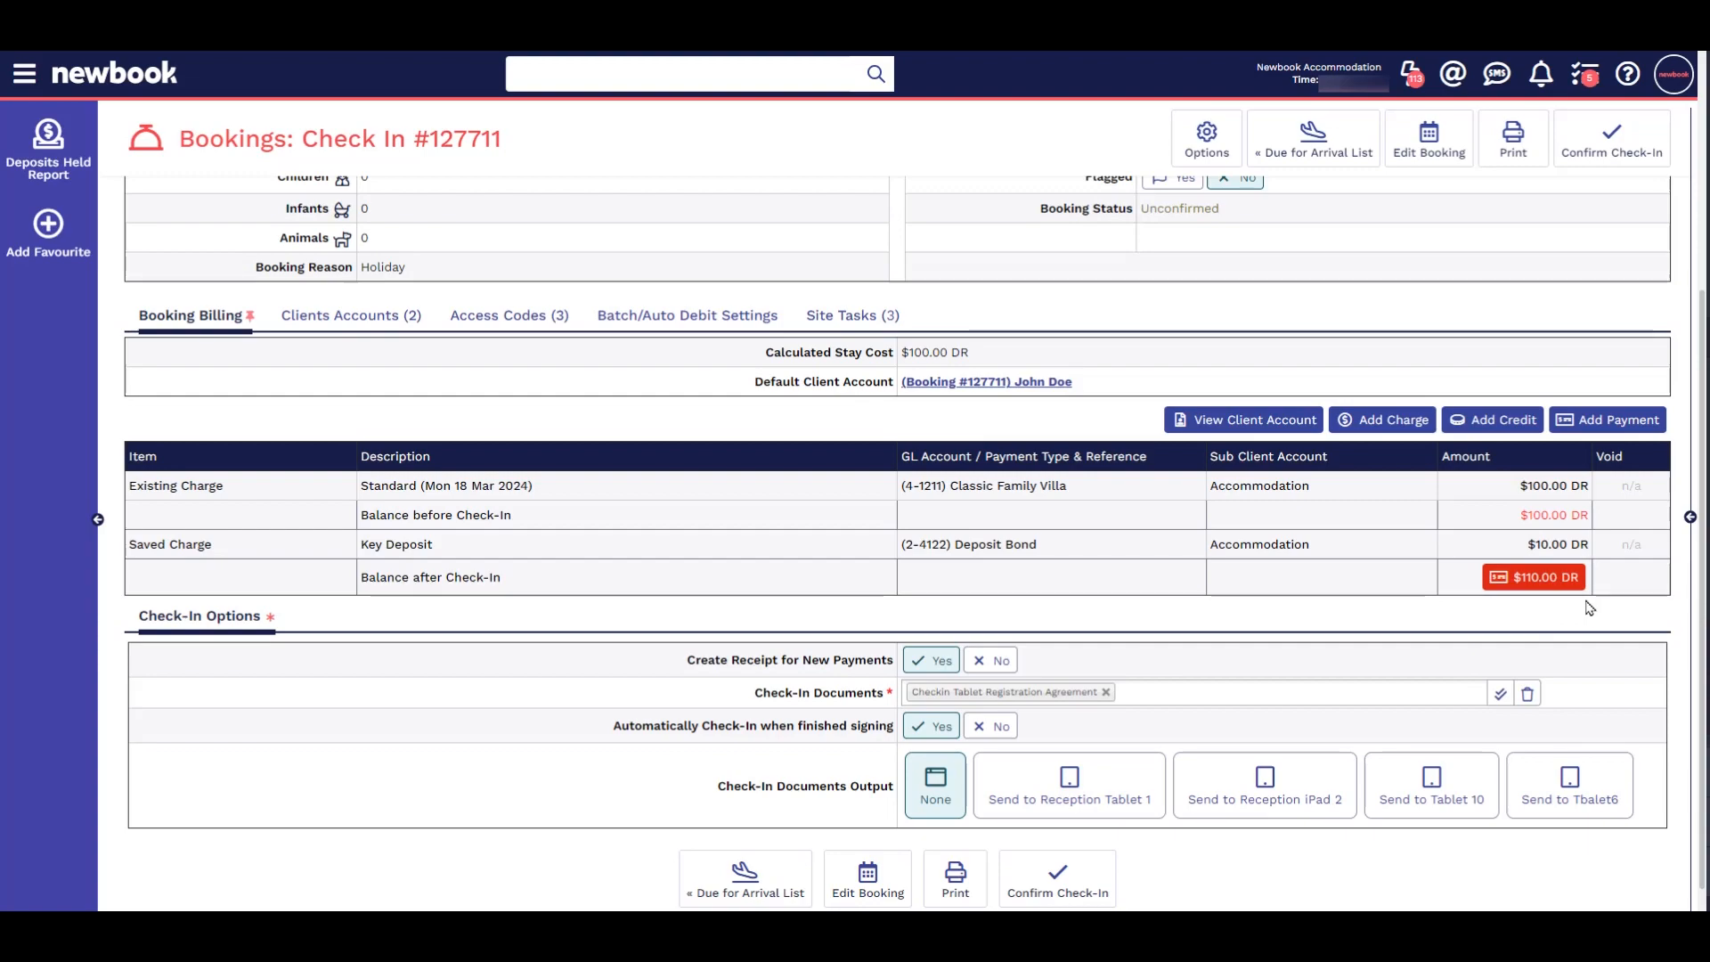
Record a manual cash payment of $110.00 for the balance and confirm the check-in.
click(1548, 584)
click(645, 499)
click(486, 528)
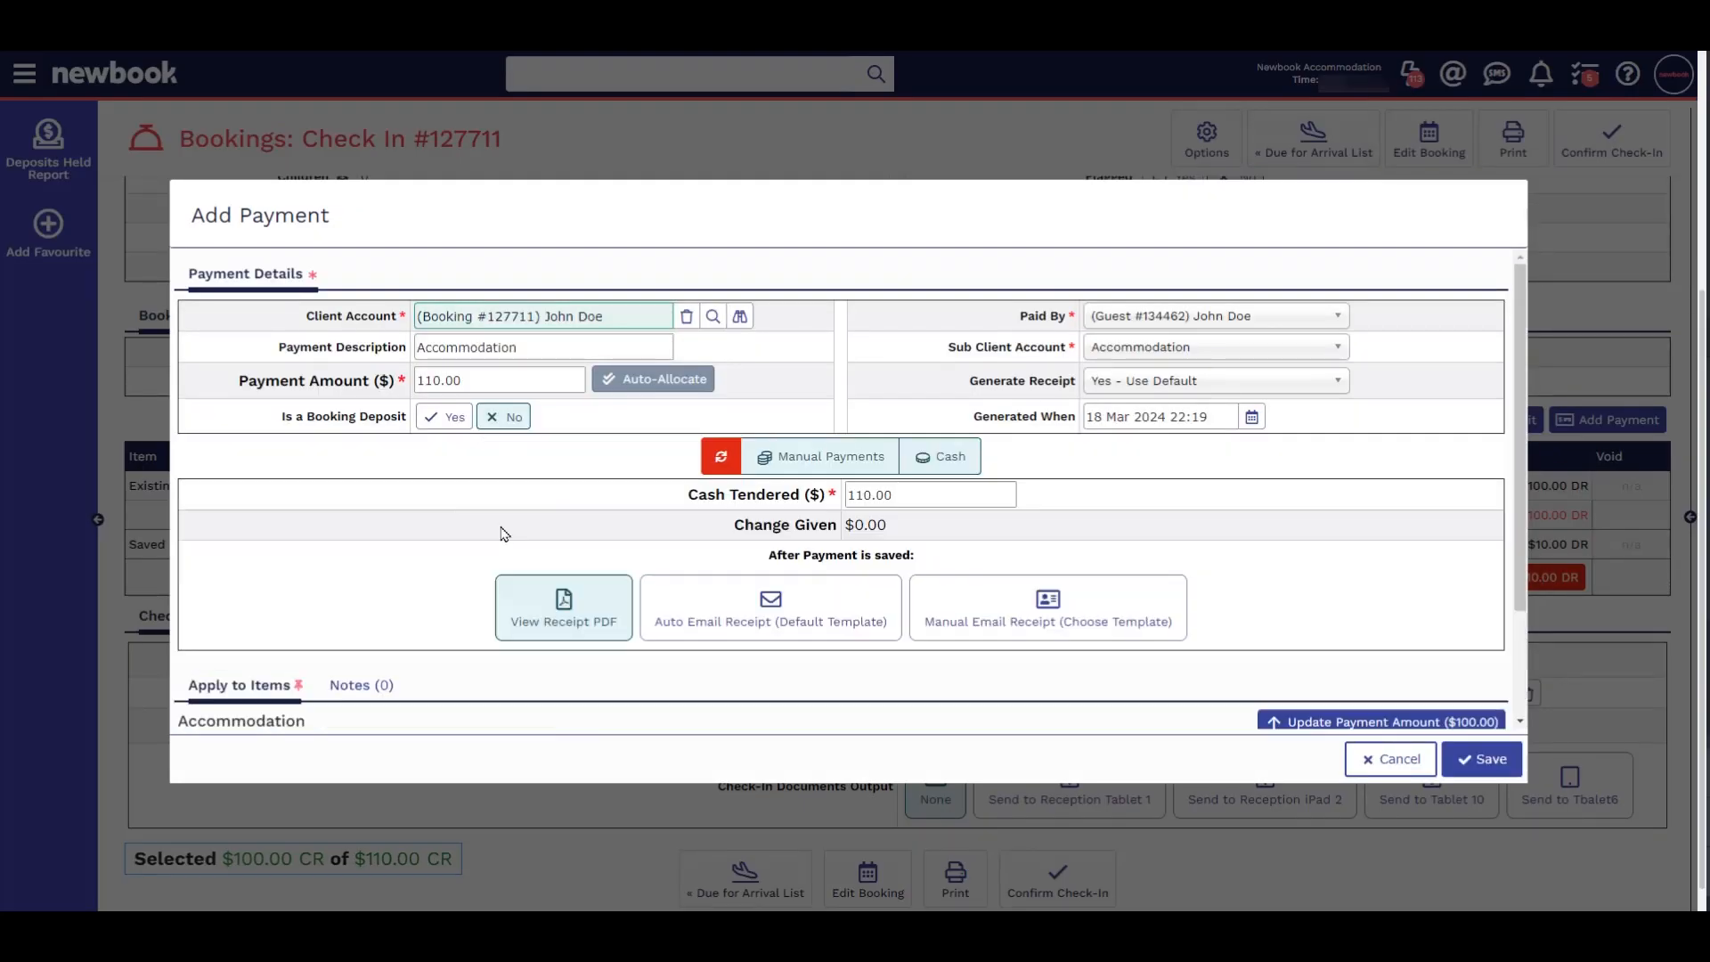
click(1484, 759)
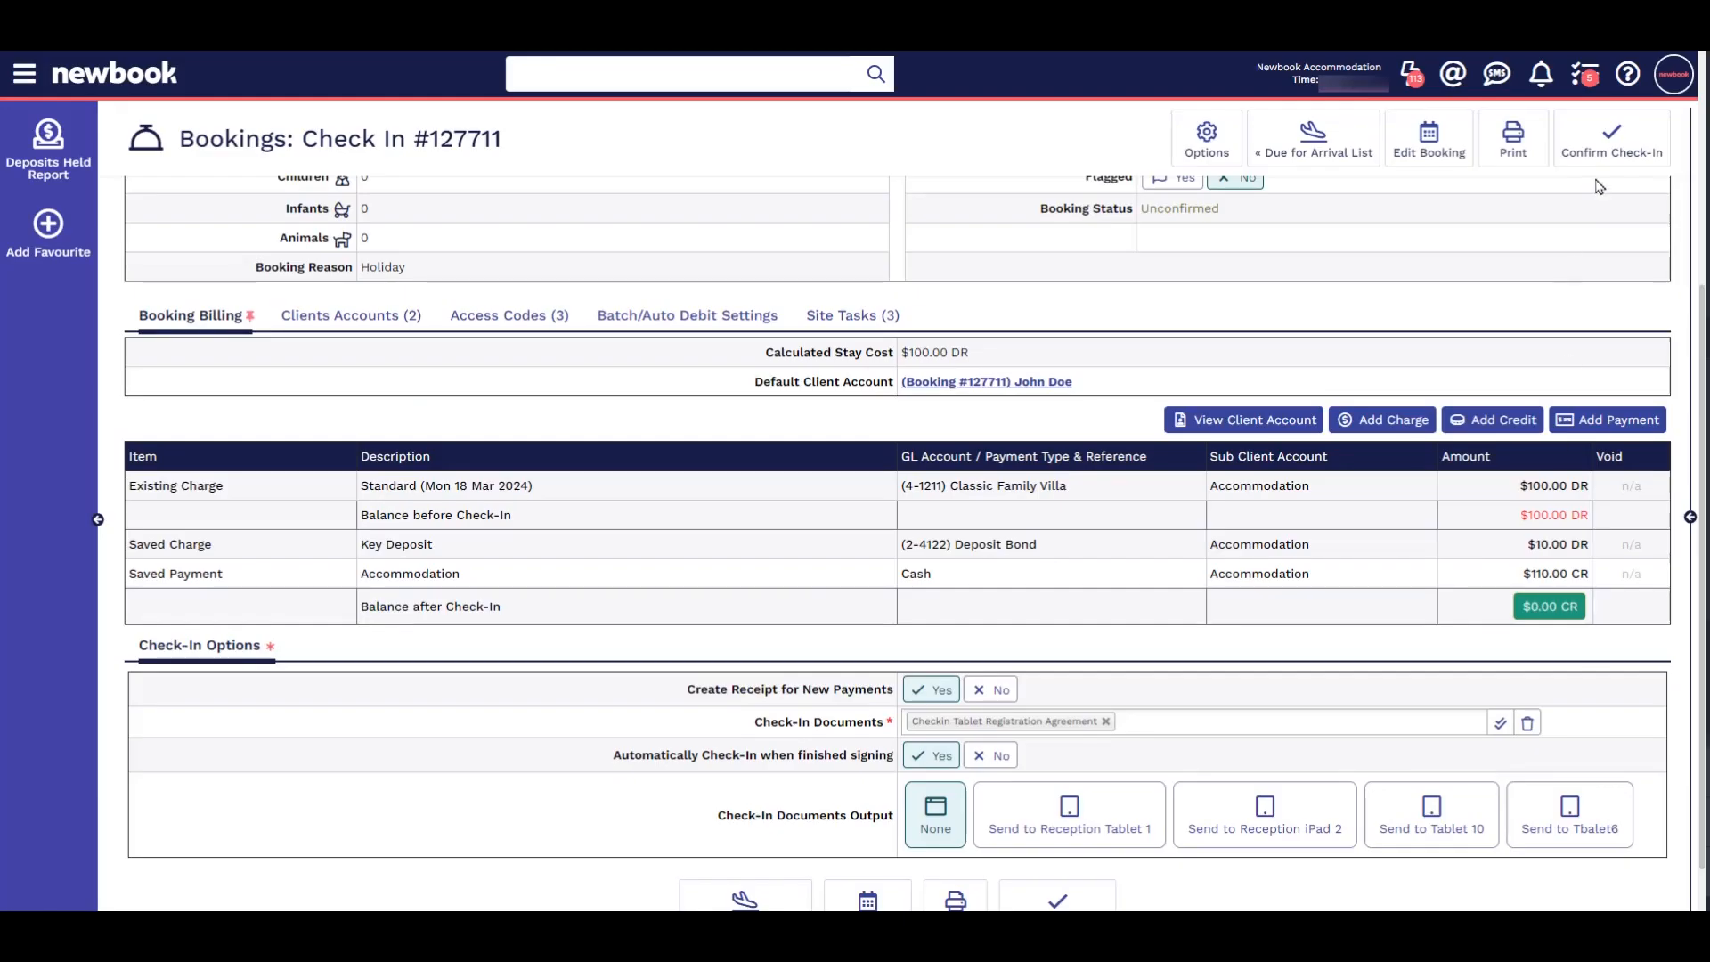
click(1613, 135)
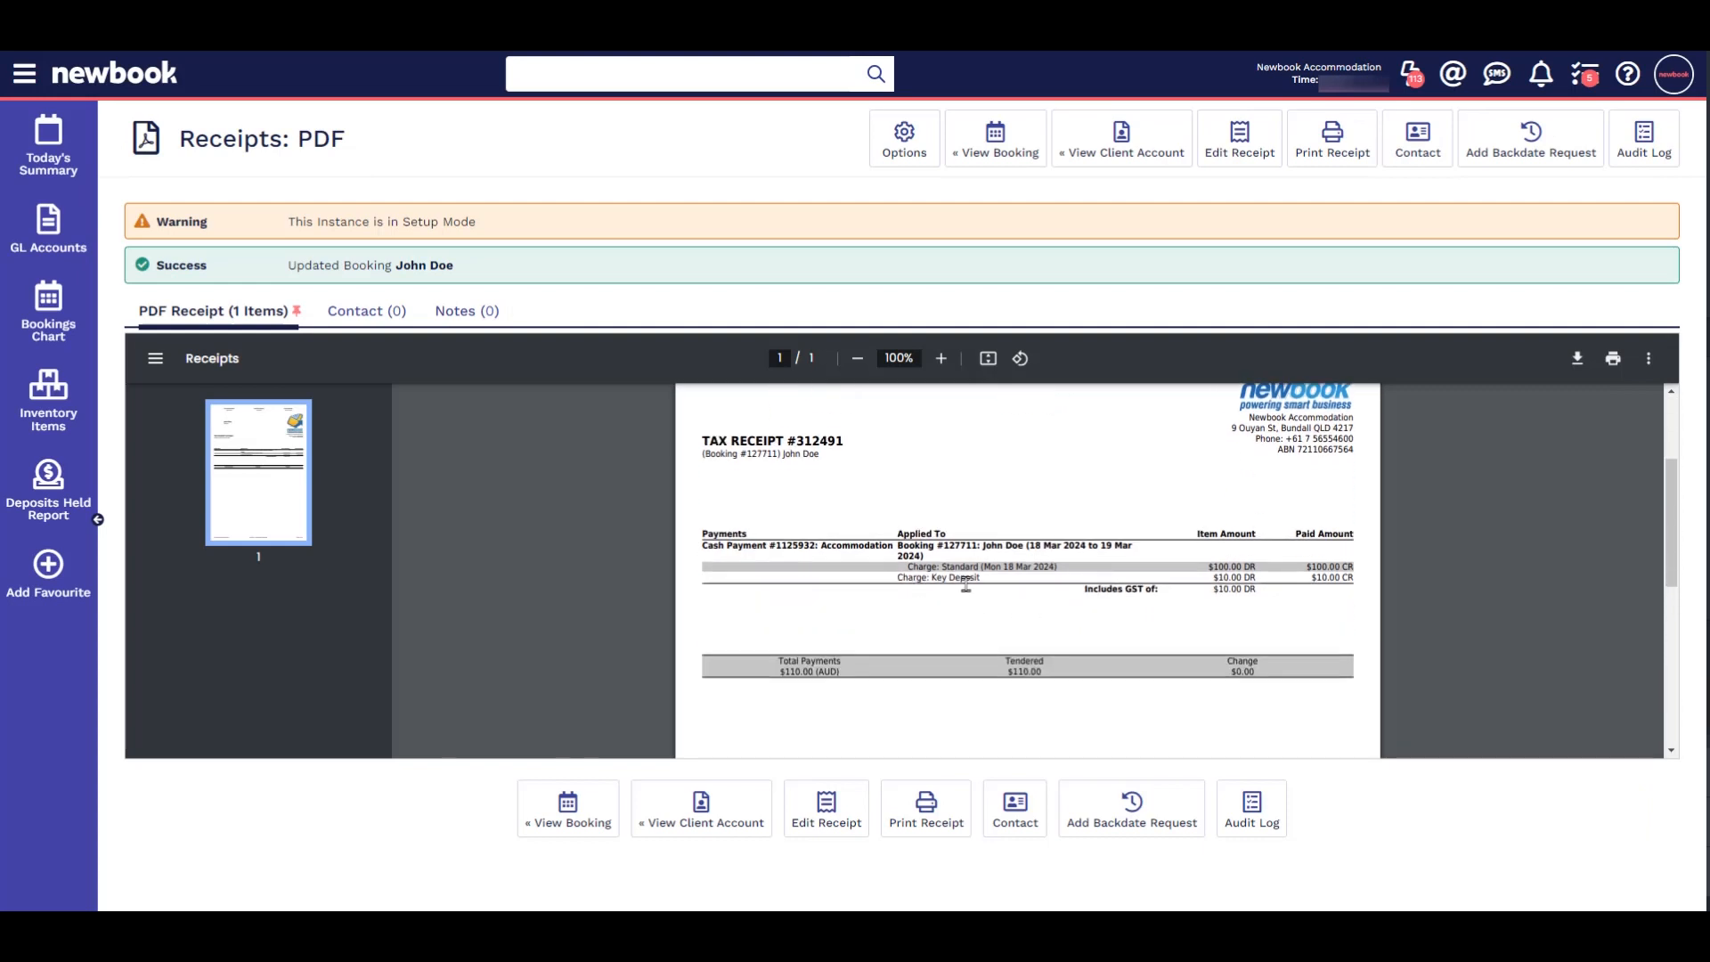
Examine the Key Deposit line on the receipt PDF and view the booking's client account.
drag(897, 577, 1270, 597)
click(1274, 611)
click(1148, 160)
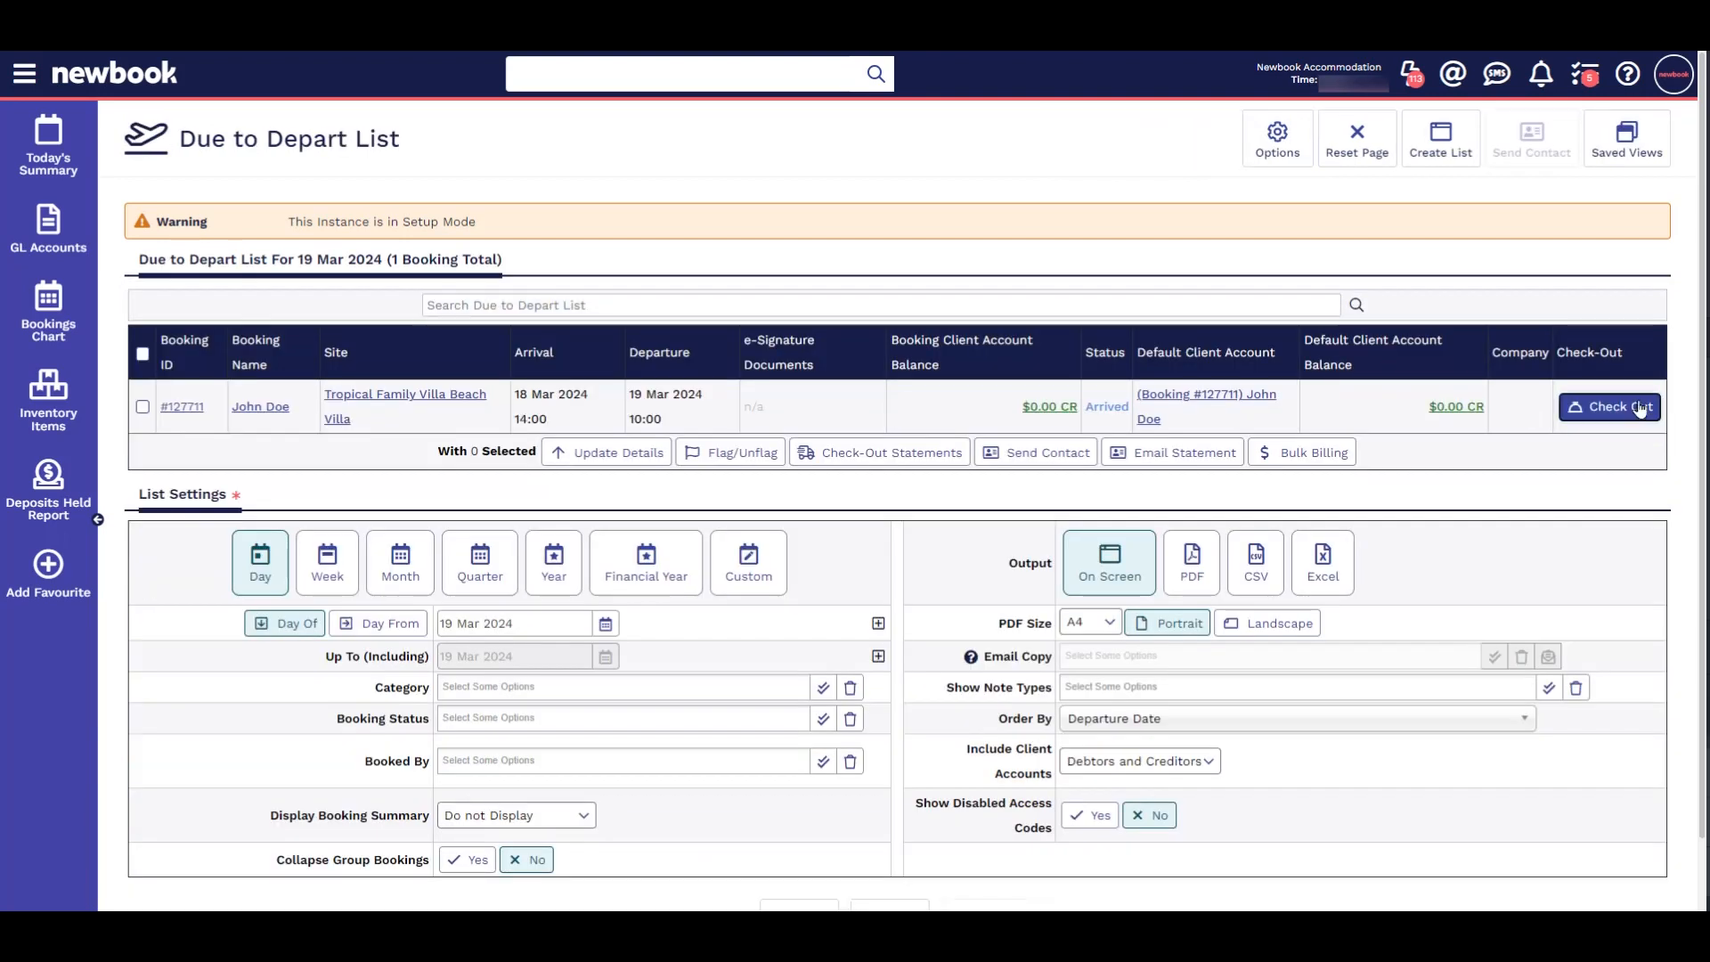
Start checking out the booking in the Due to Depart list and void its Key Deposit bond.
click(1603, 407)
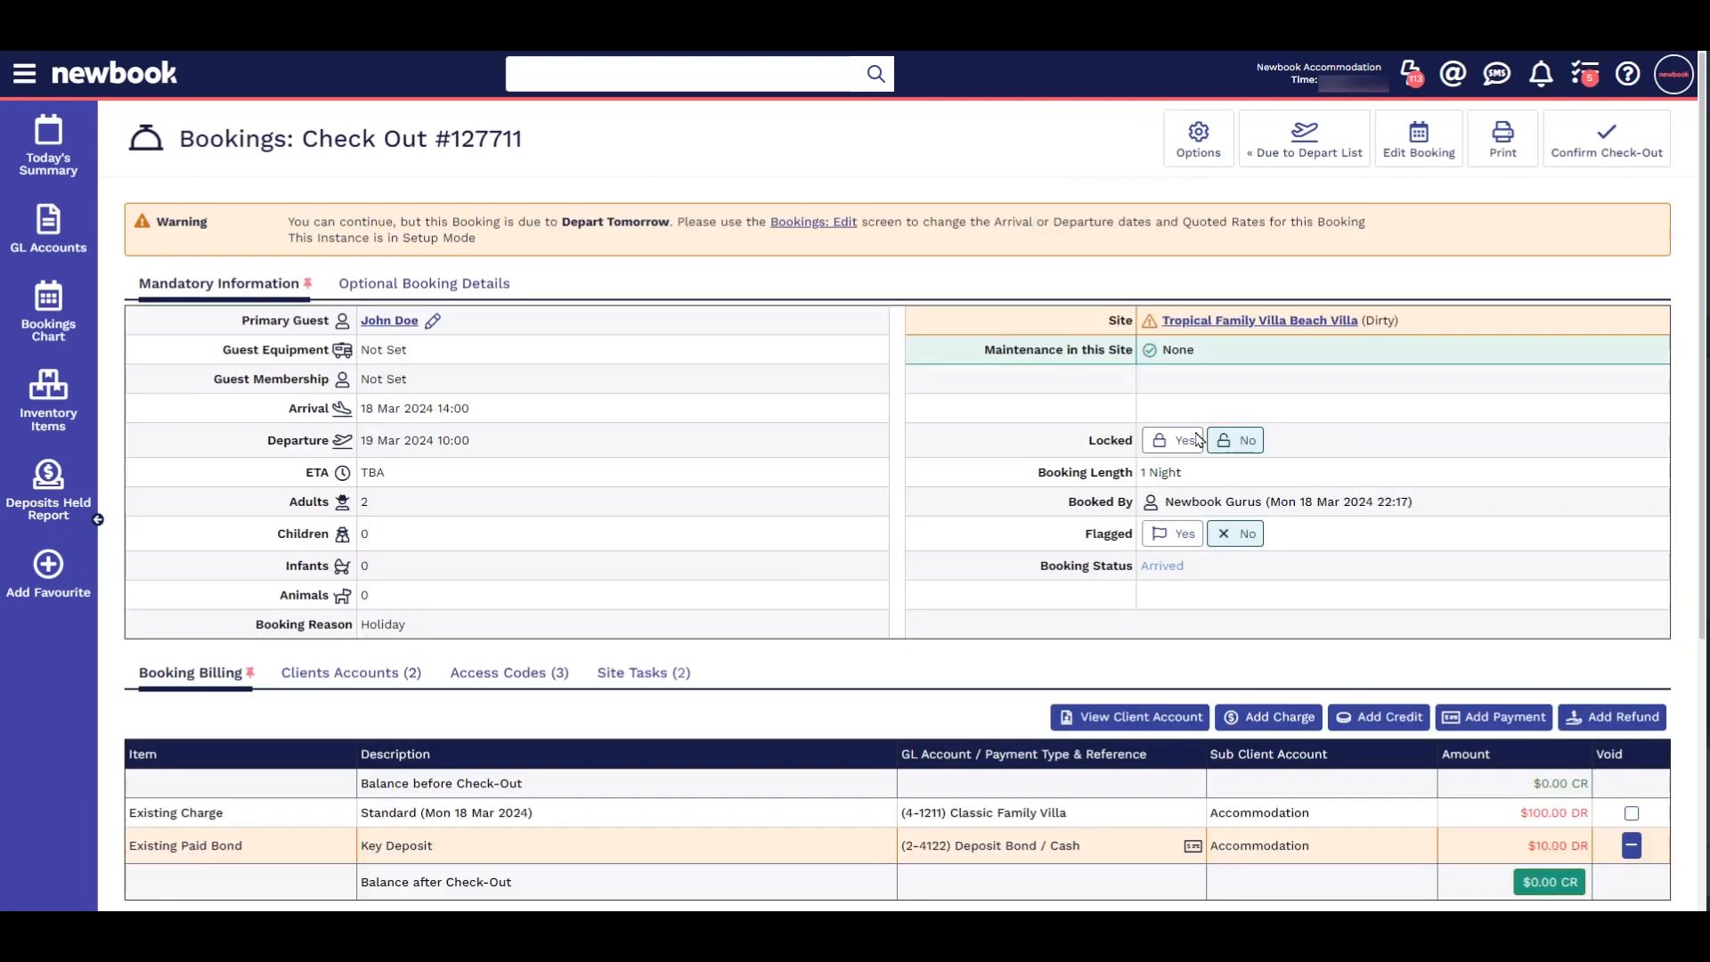
scroll(1199, 439, down, 1)
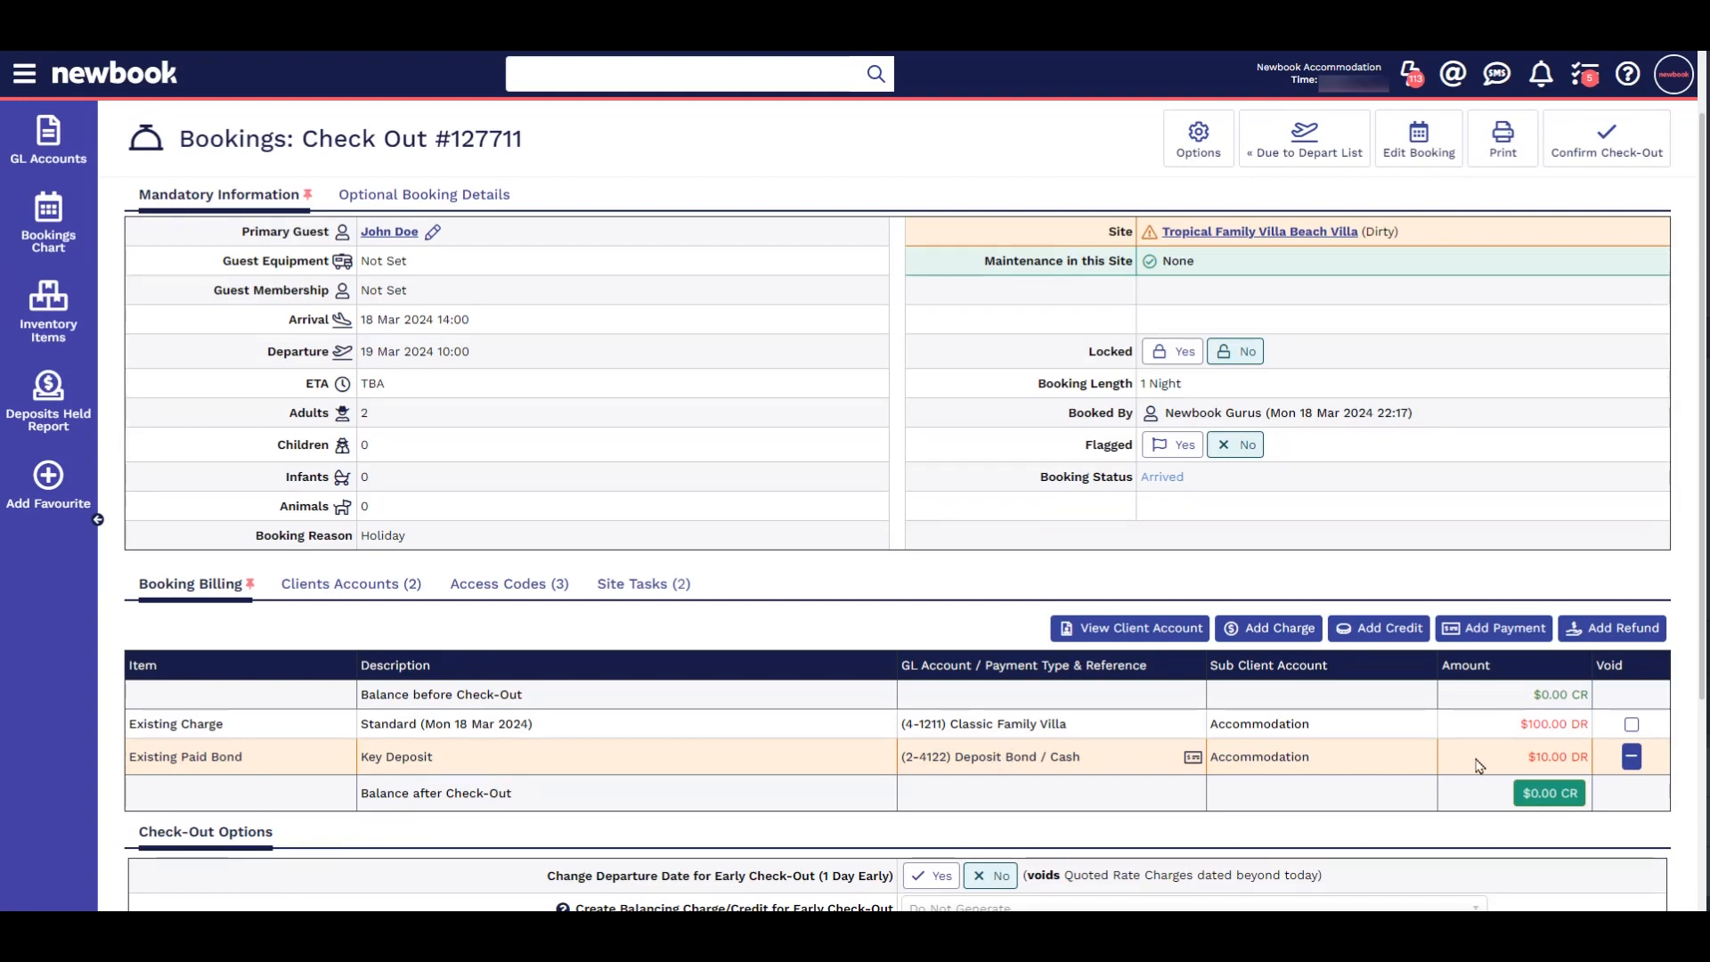
click(1632, 758)
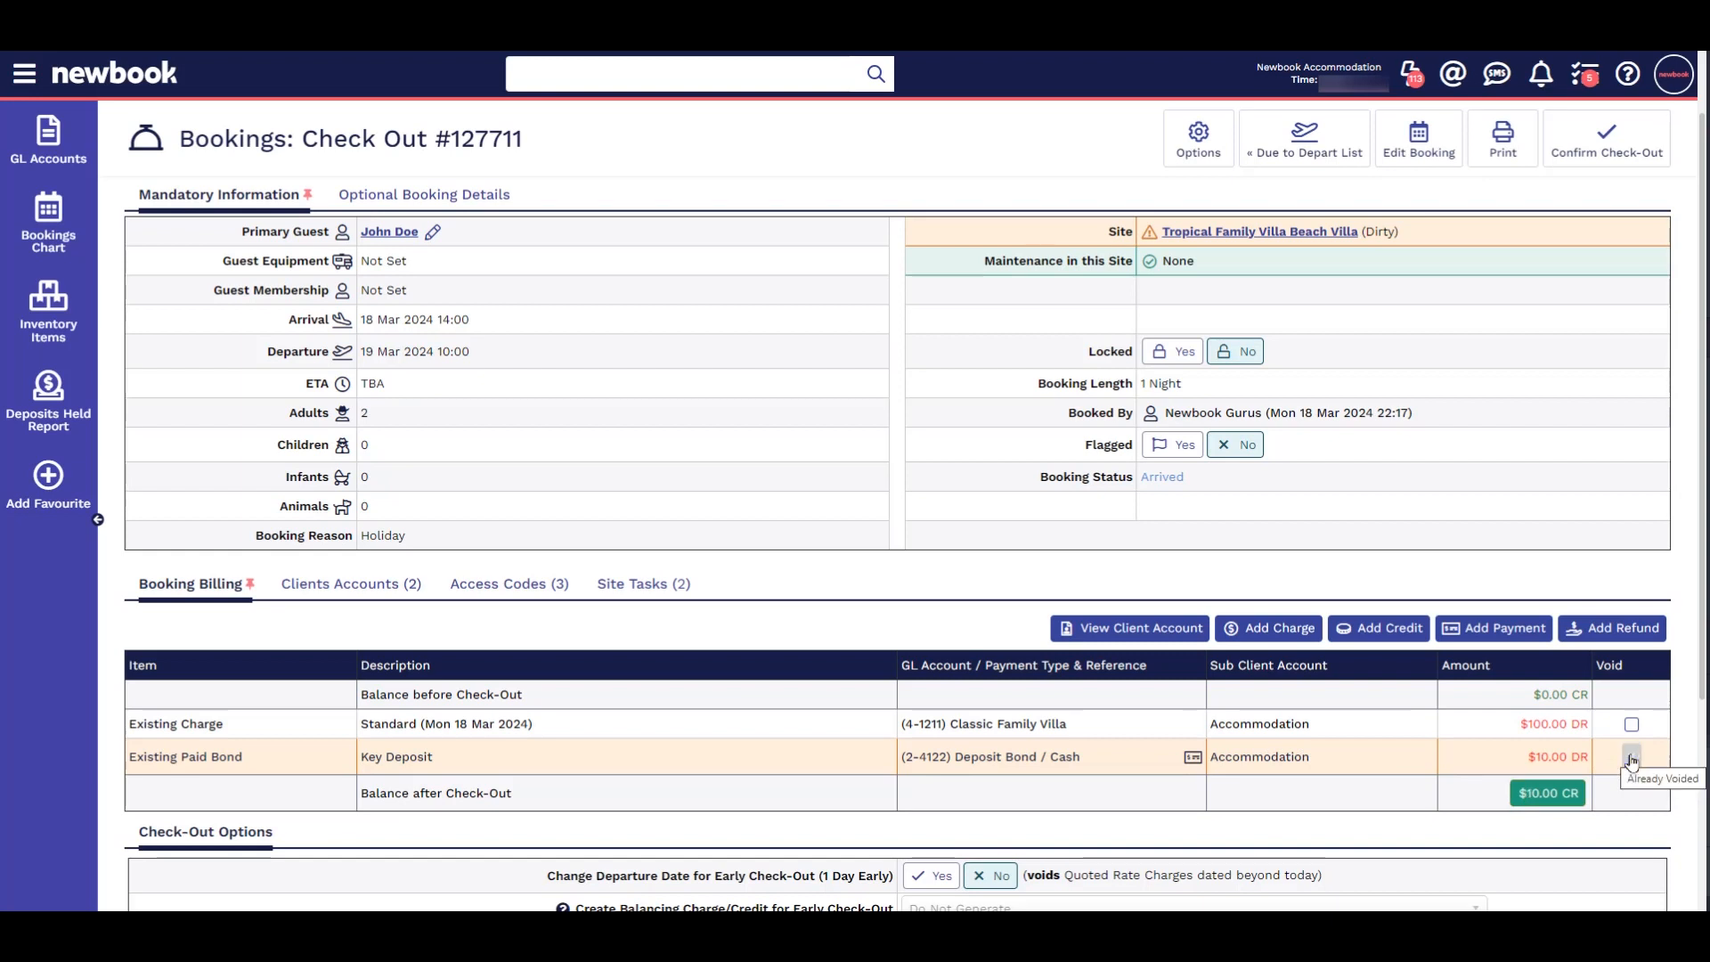
Save a manual cash refund of $10.00 for the booking and confirm the check-out.
click(1612, 628)
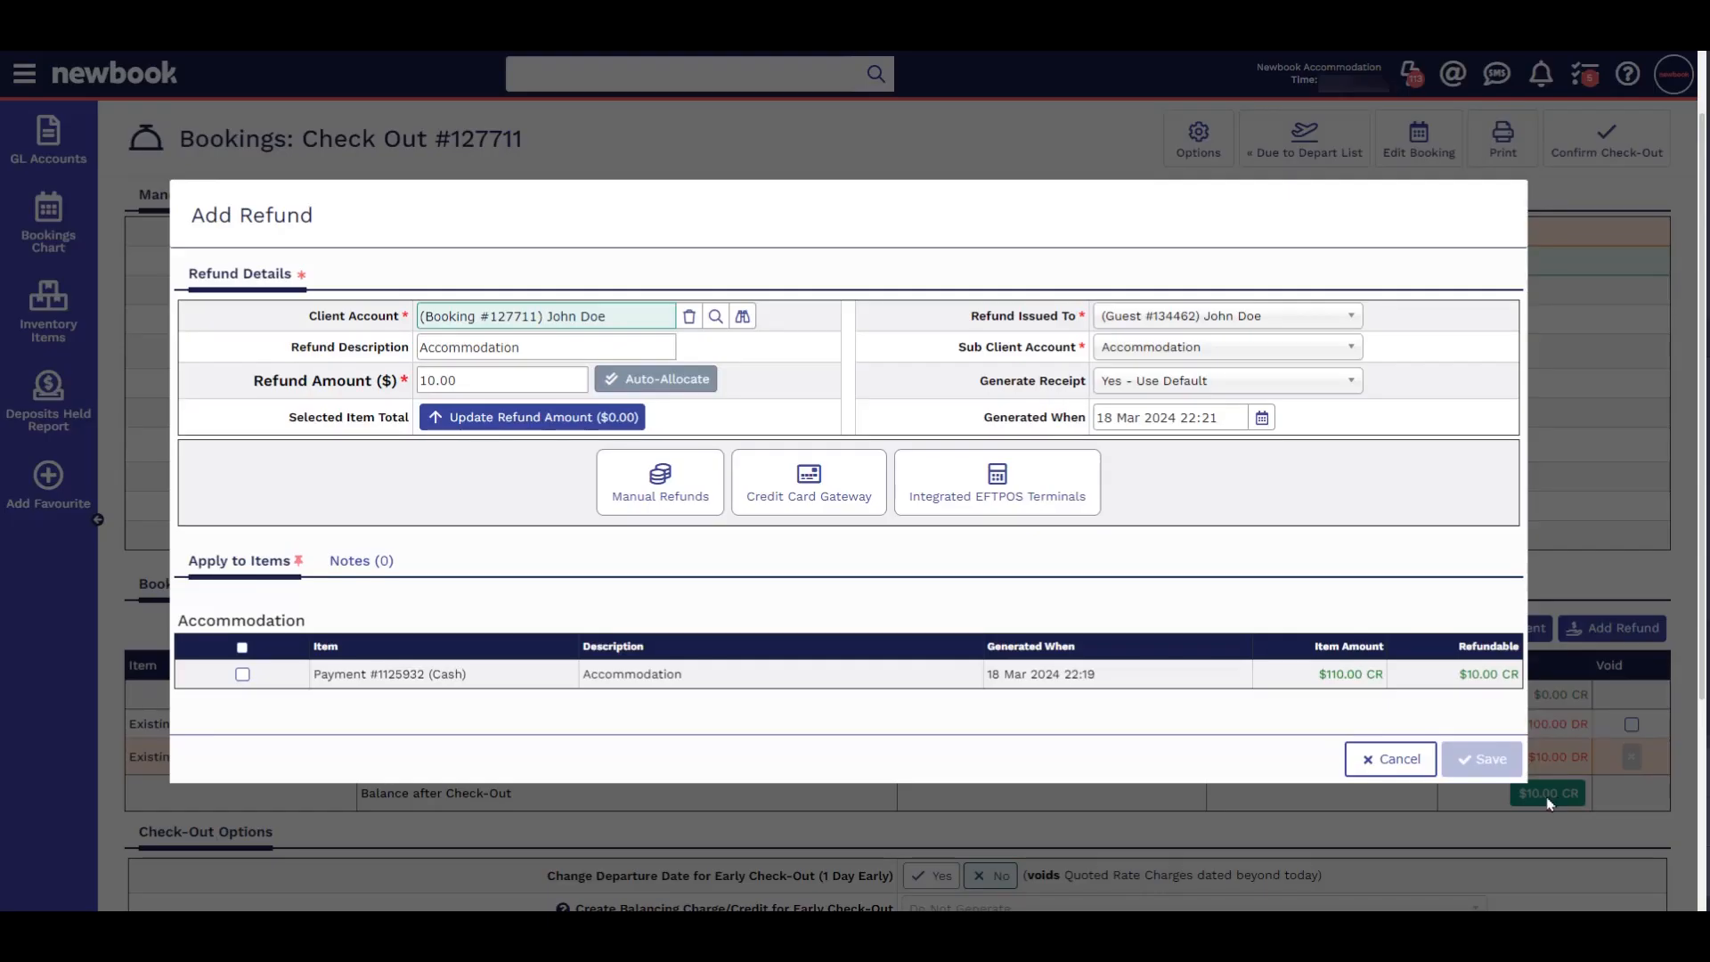
click(676, 511)
click(501, 537)
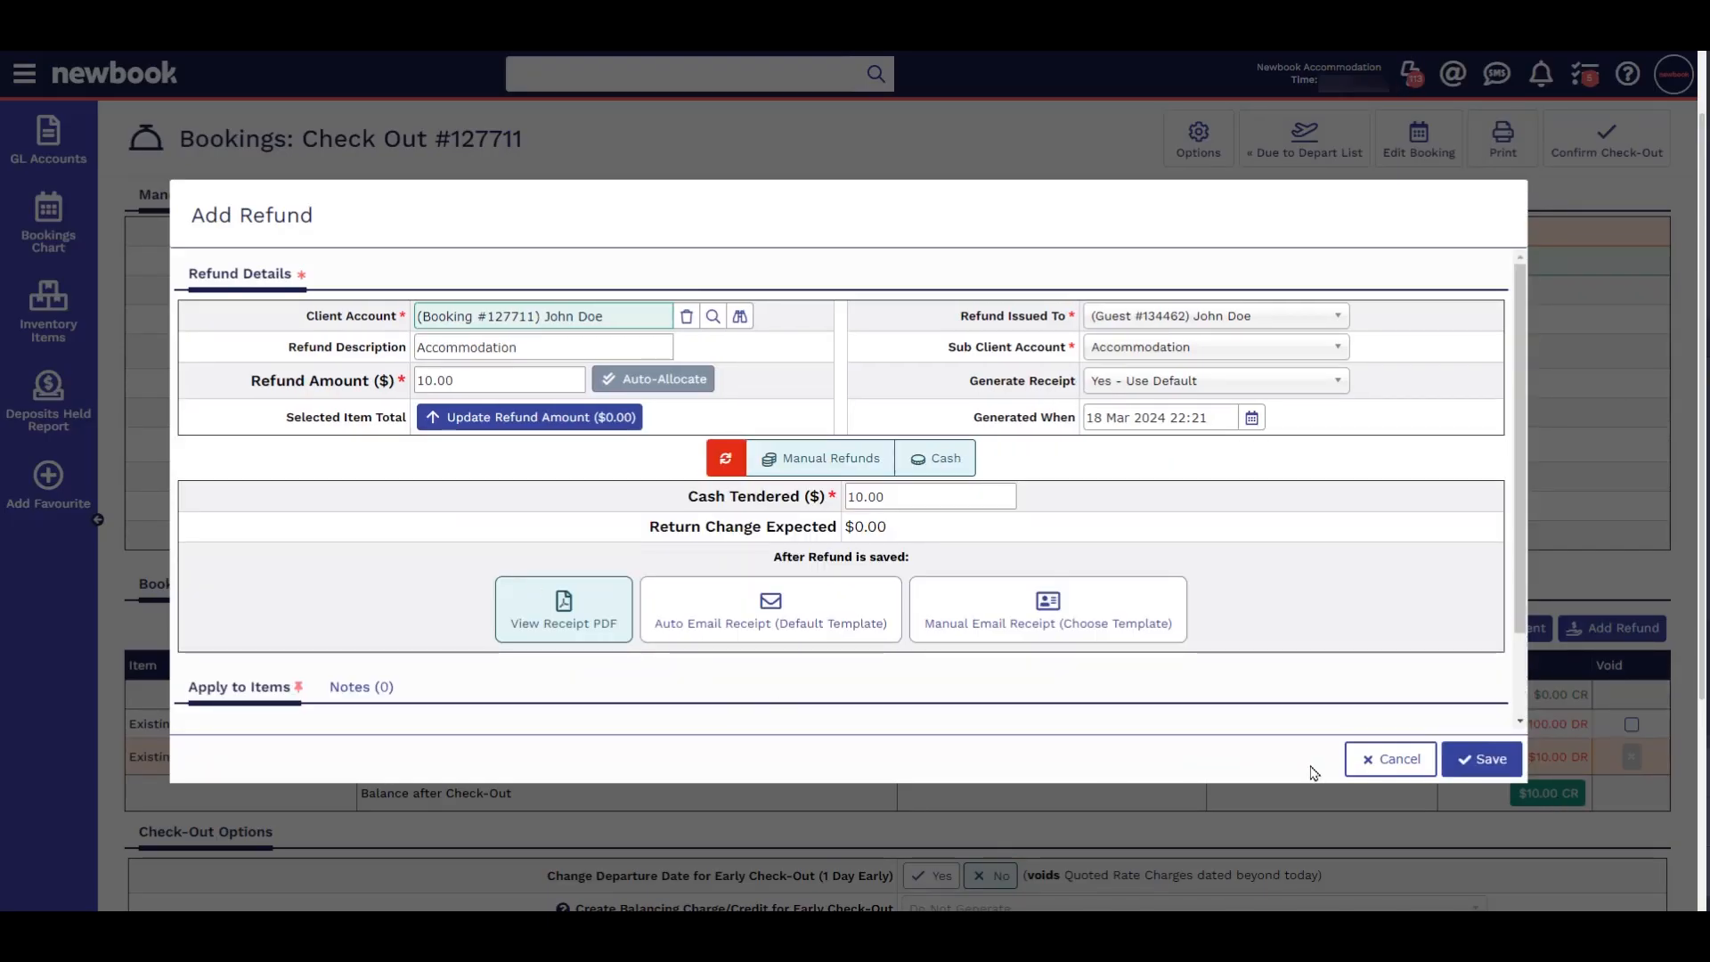
click(1482, 759)
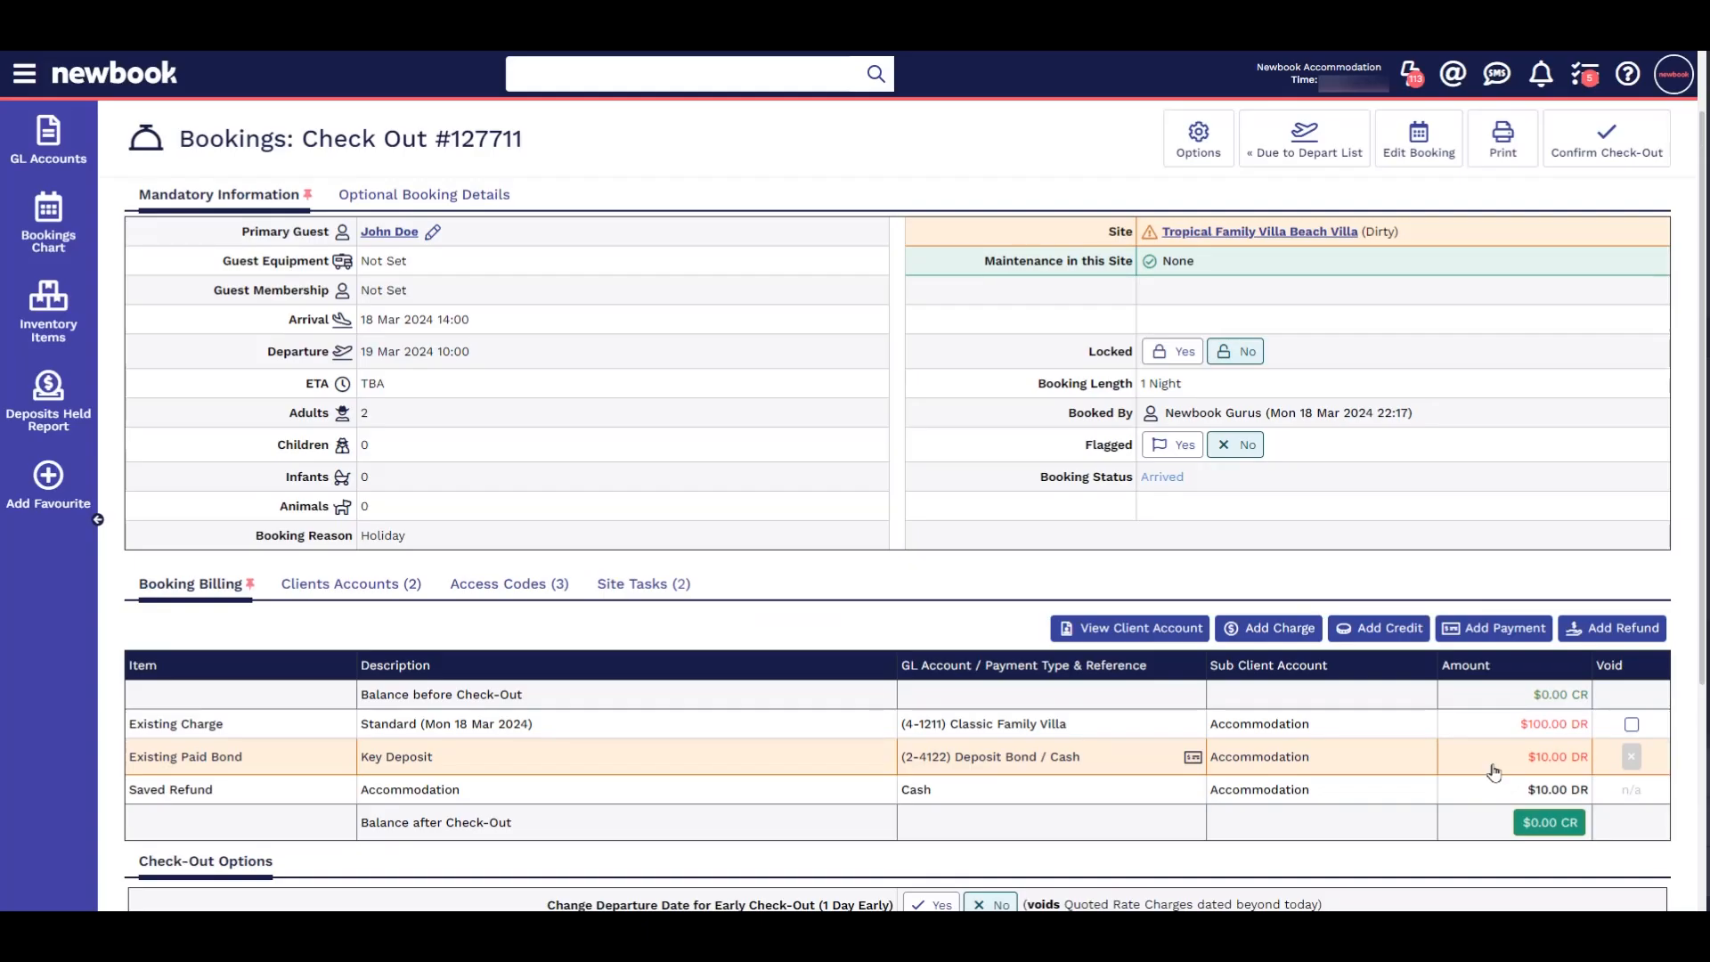
click(1603, 164)
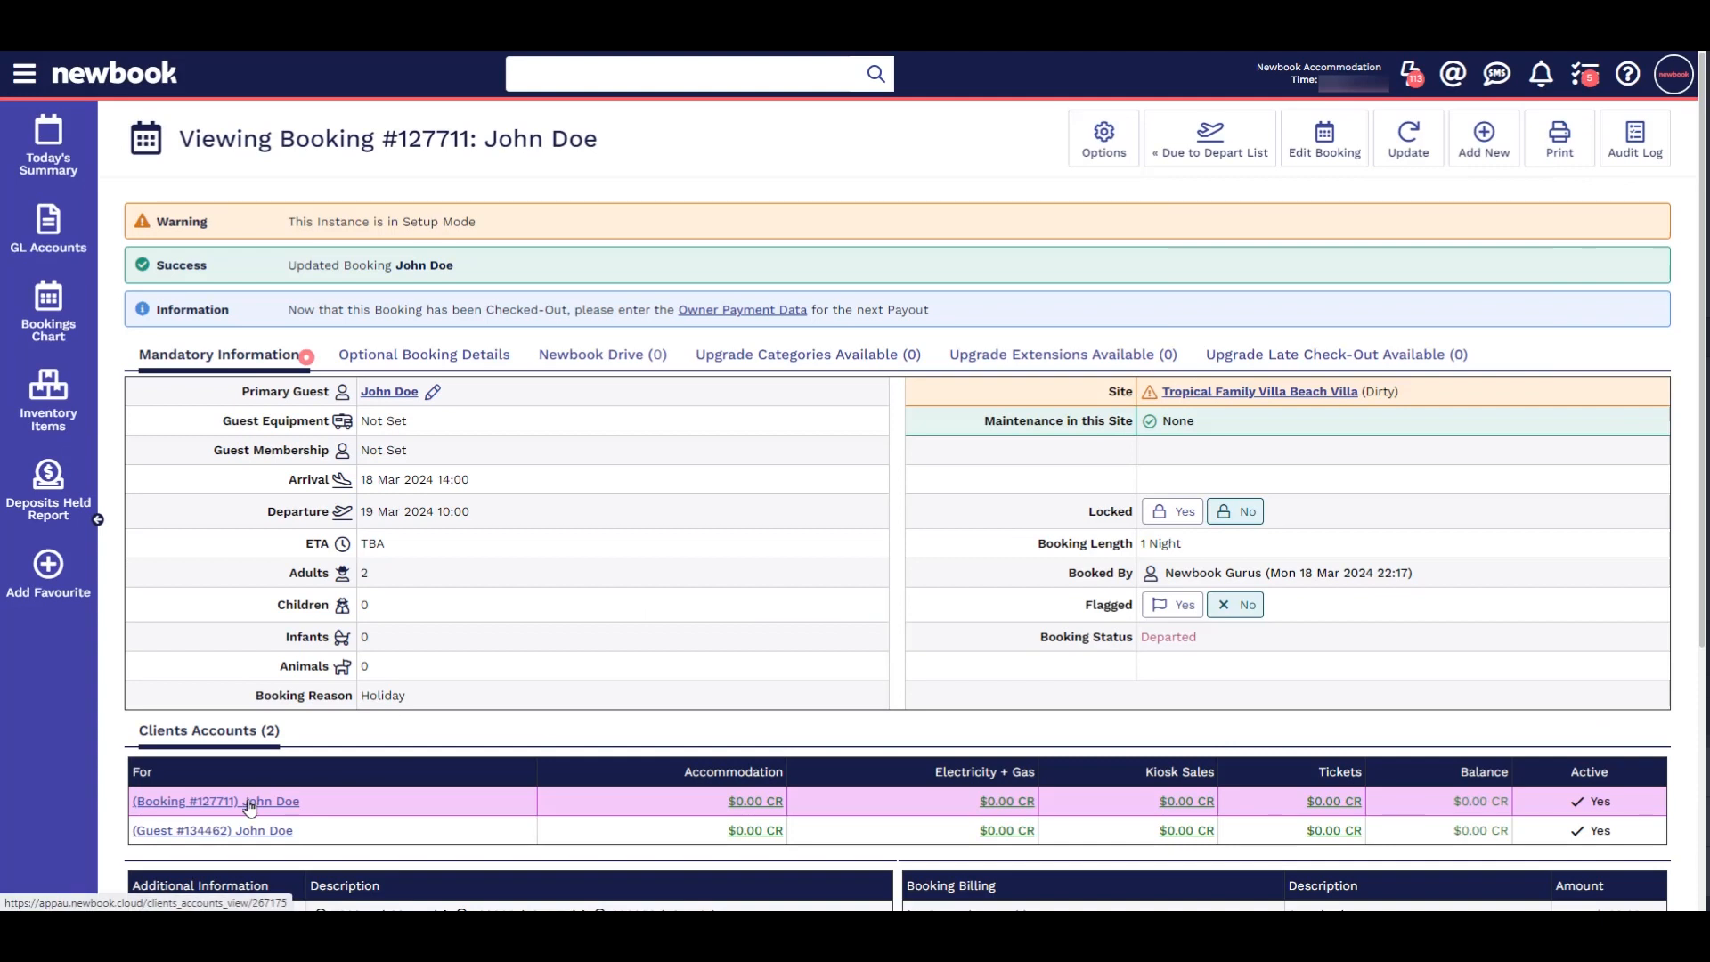
Open the departed booking's client account and examine the refund and voided Key Deposit in its ledger.
click(249, 804)
scroll(571, 655, down, 1)
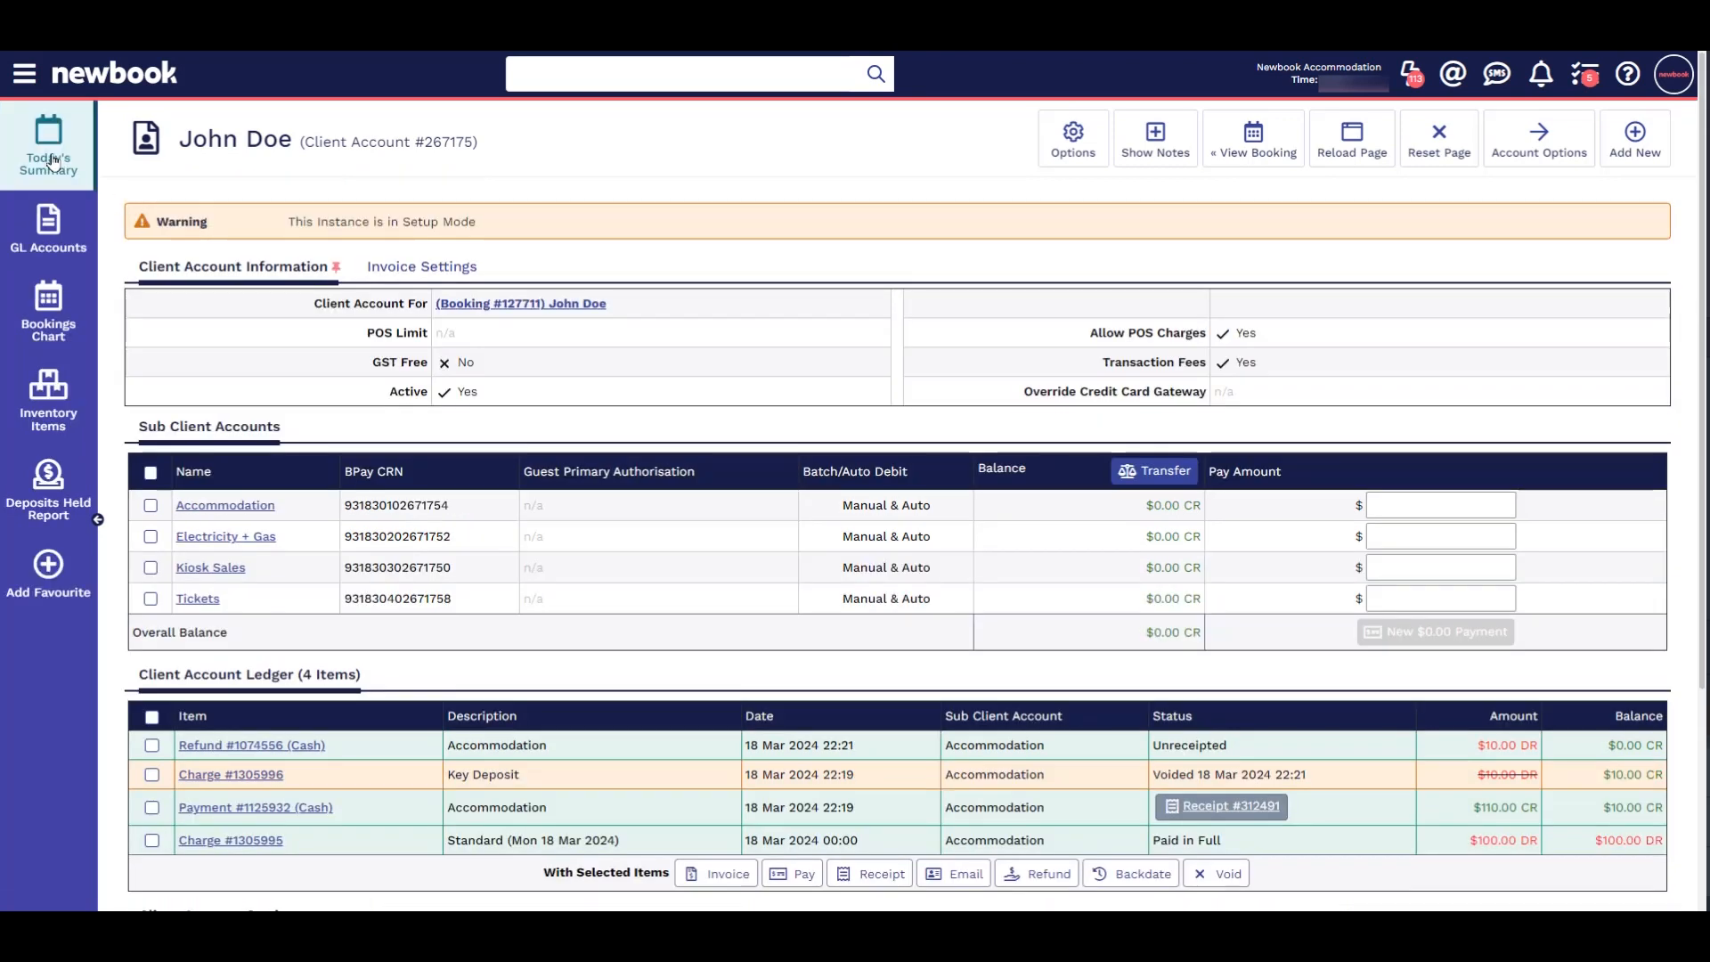
Open today's Checked Out list and add the Bonds Held column to its column configuration.
click(51, 158)
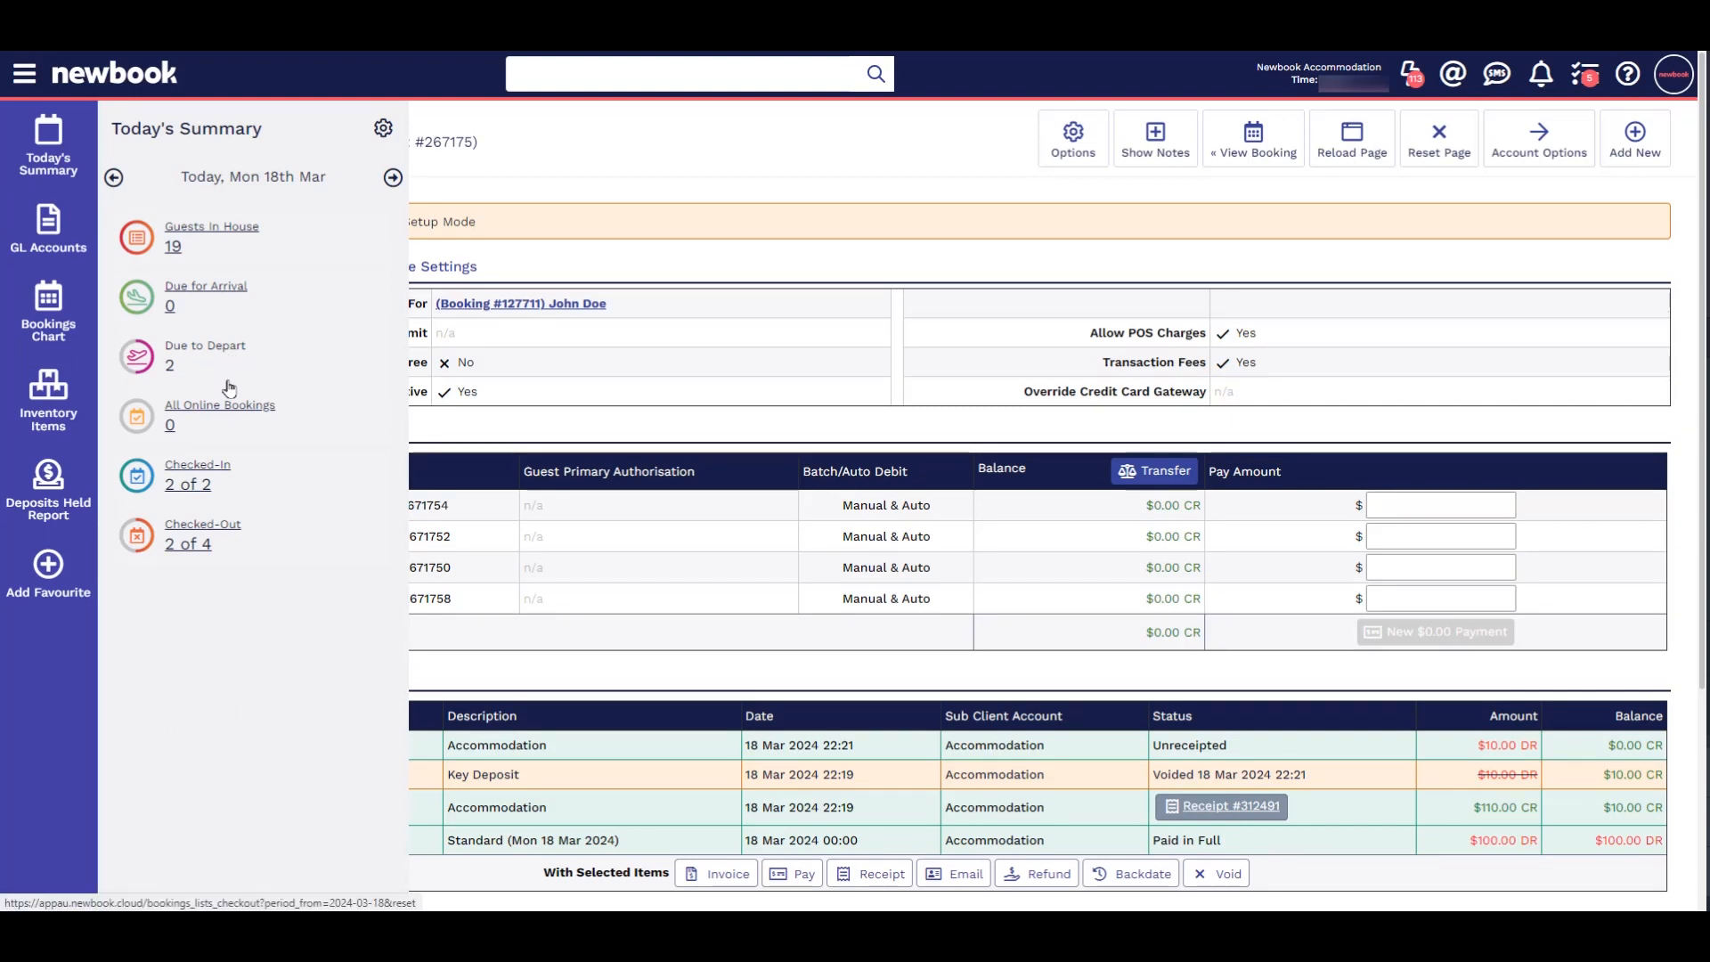
click(212, 523)
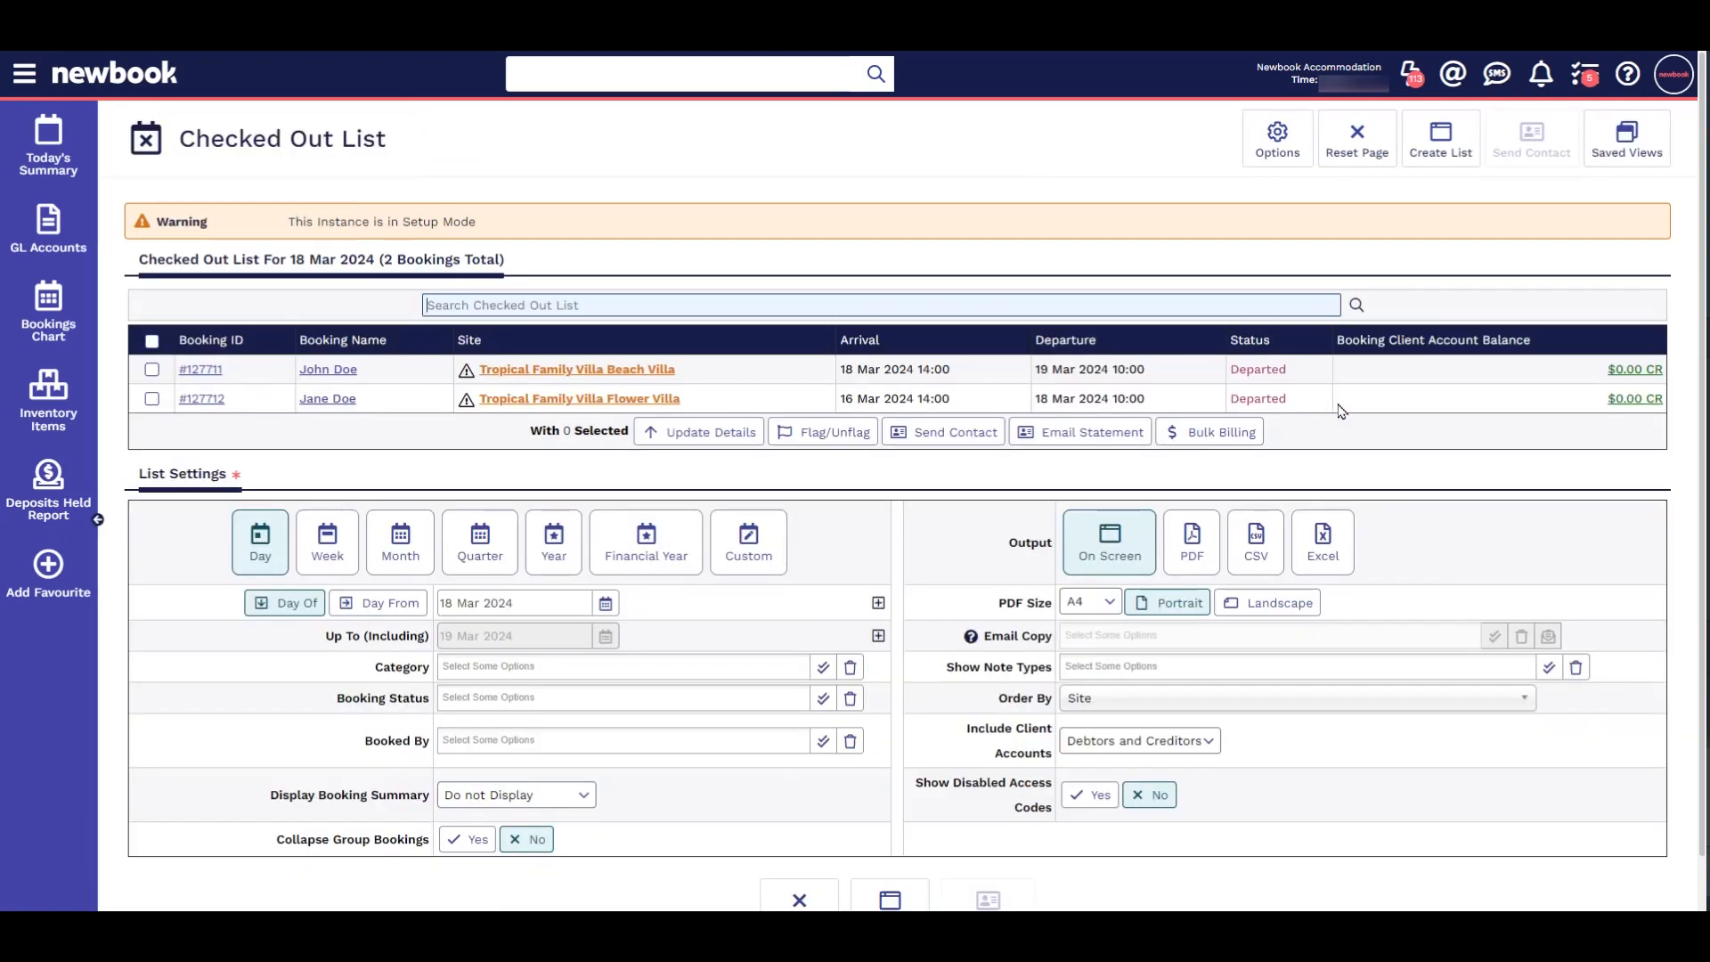
click(1278, 138)
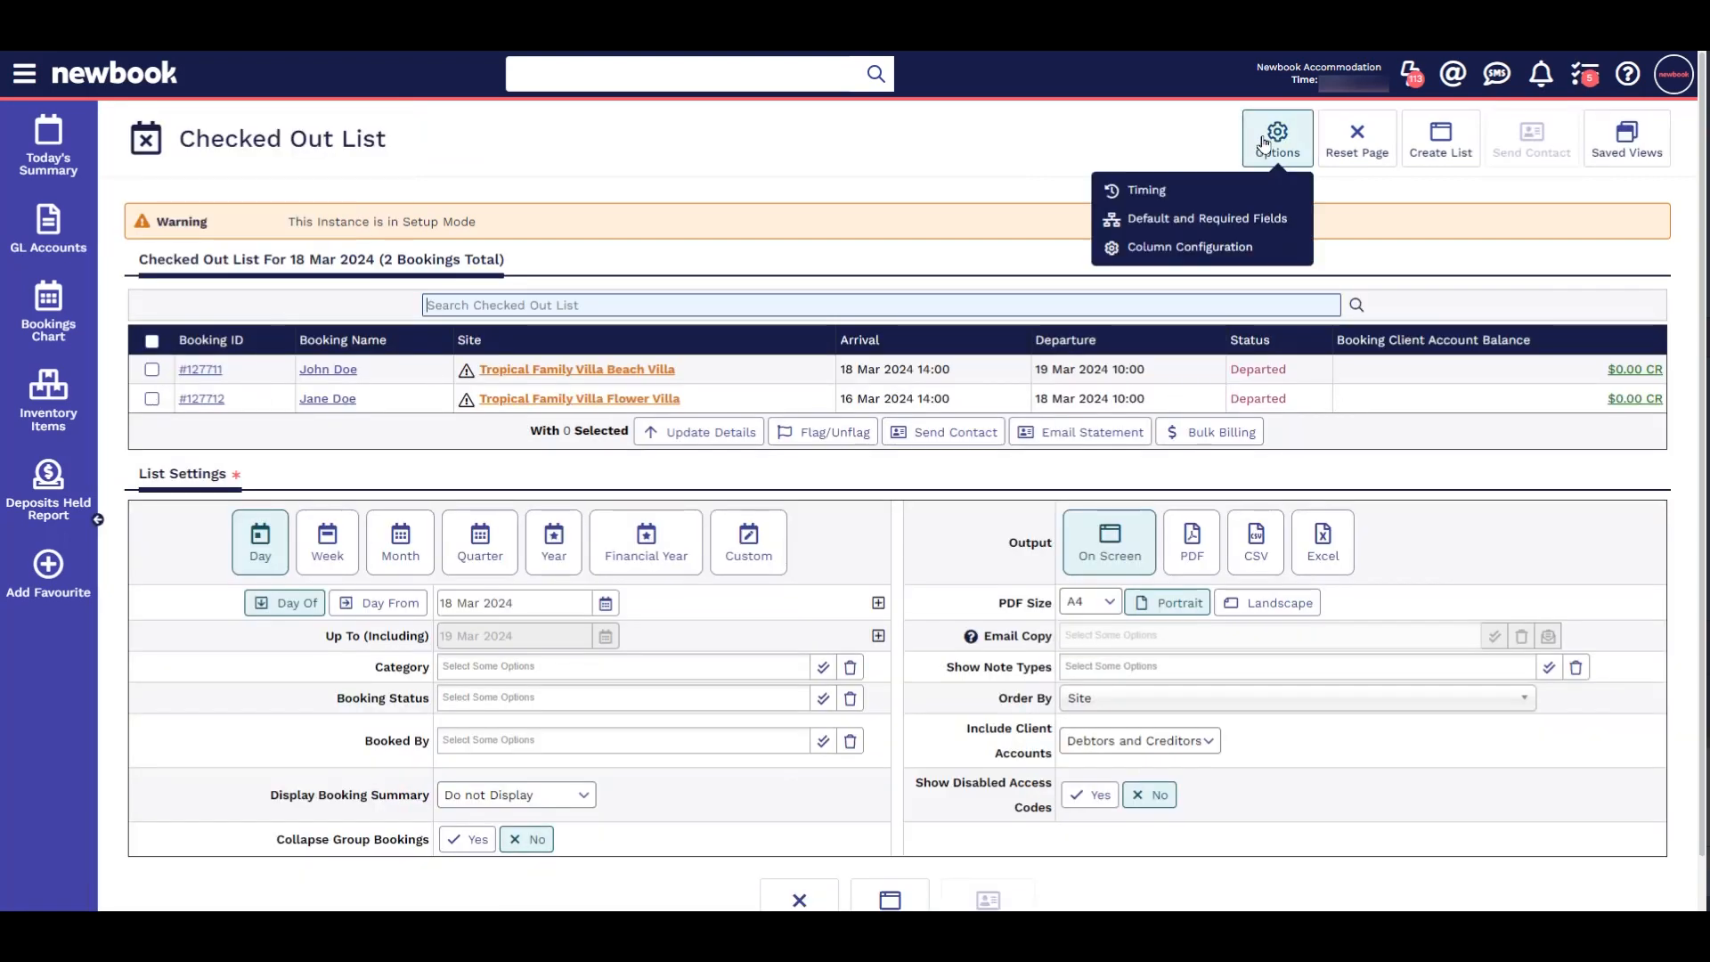
click(1241, 245)
scroll(1355, 473, down, 5)
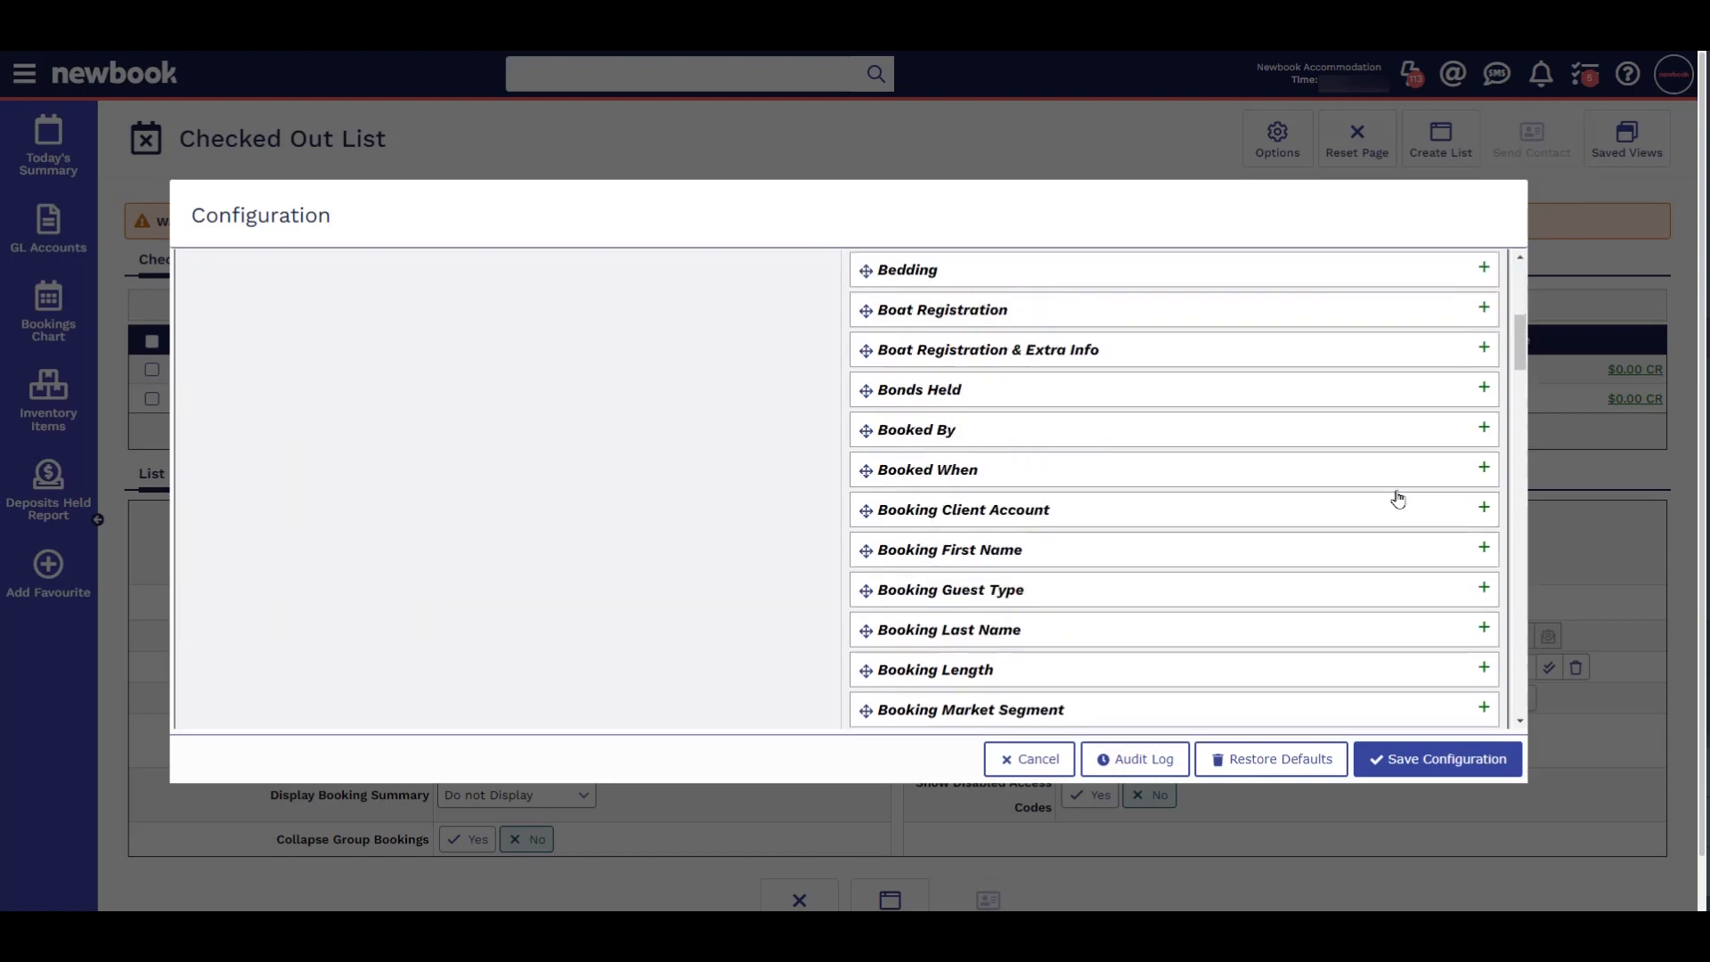
click(1484, 388)
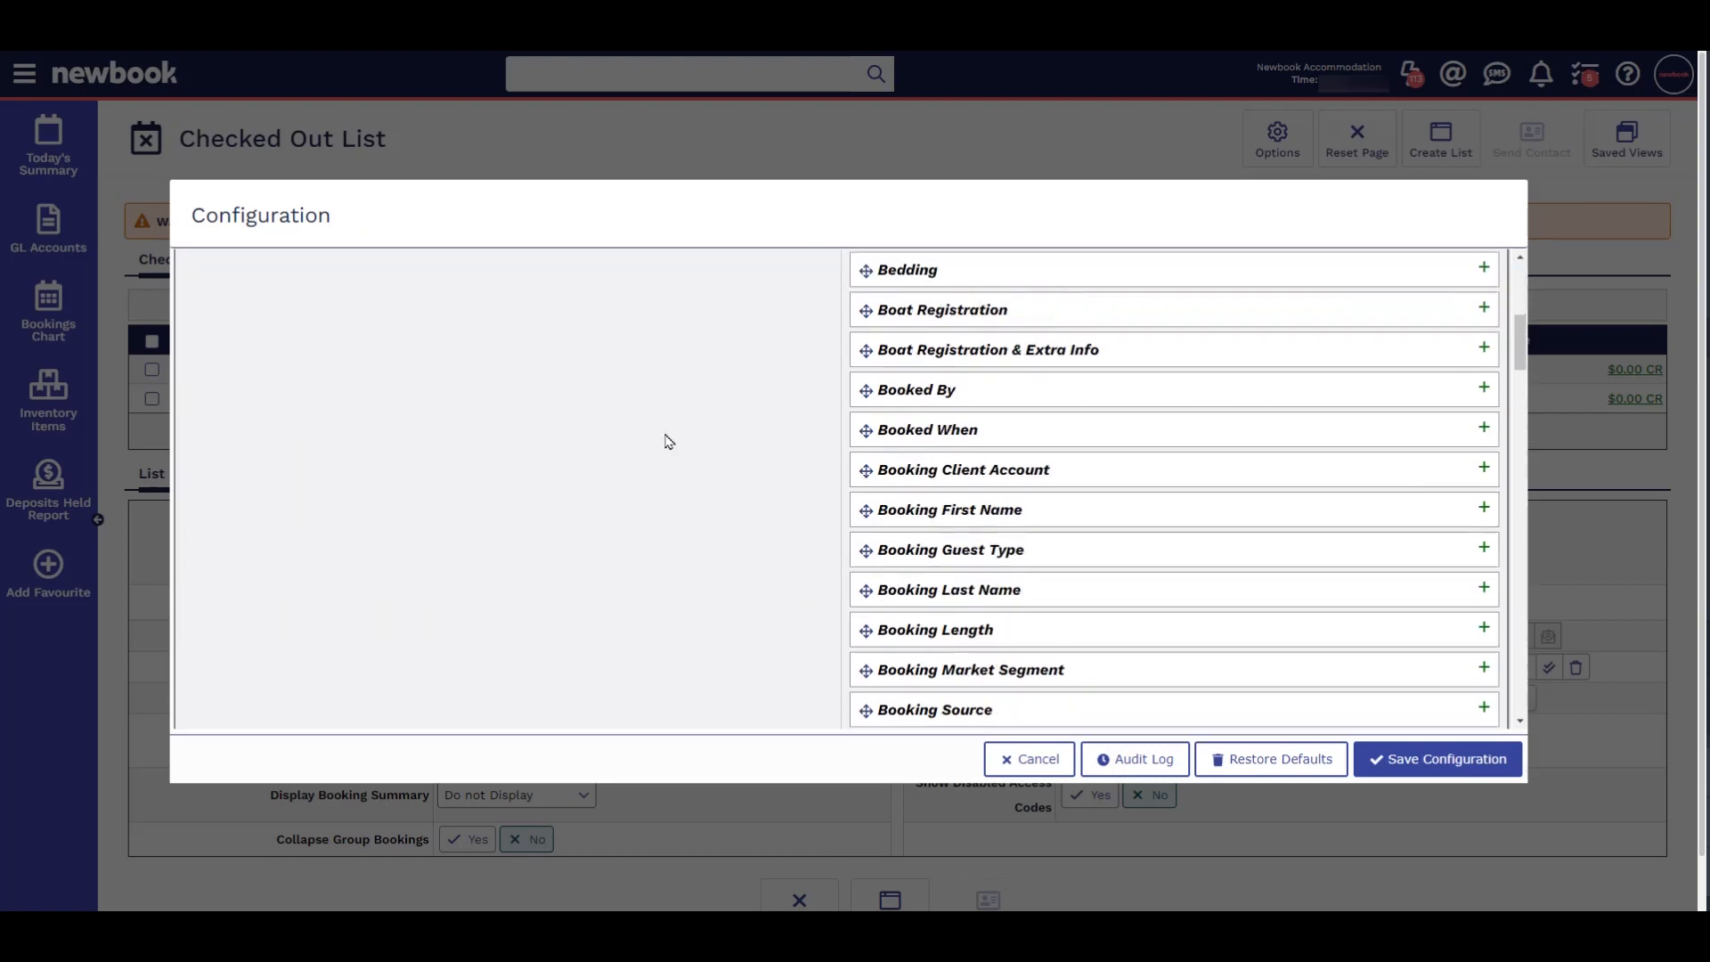
scroll(669, 441, up, 5)
click(1477, 770)
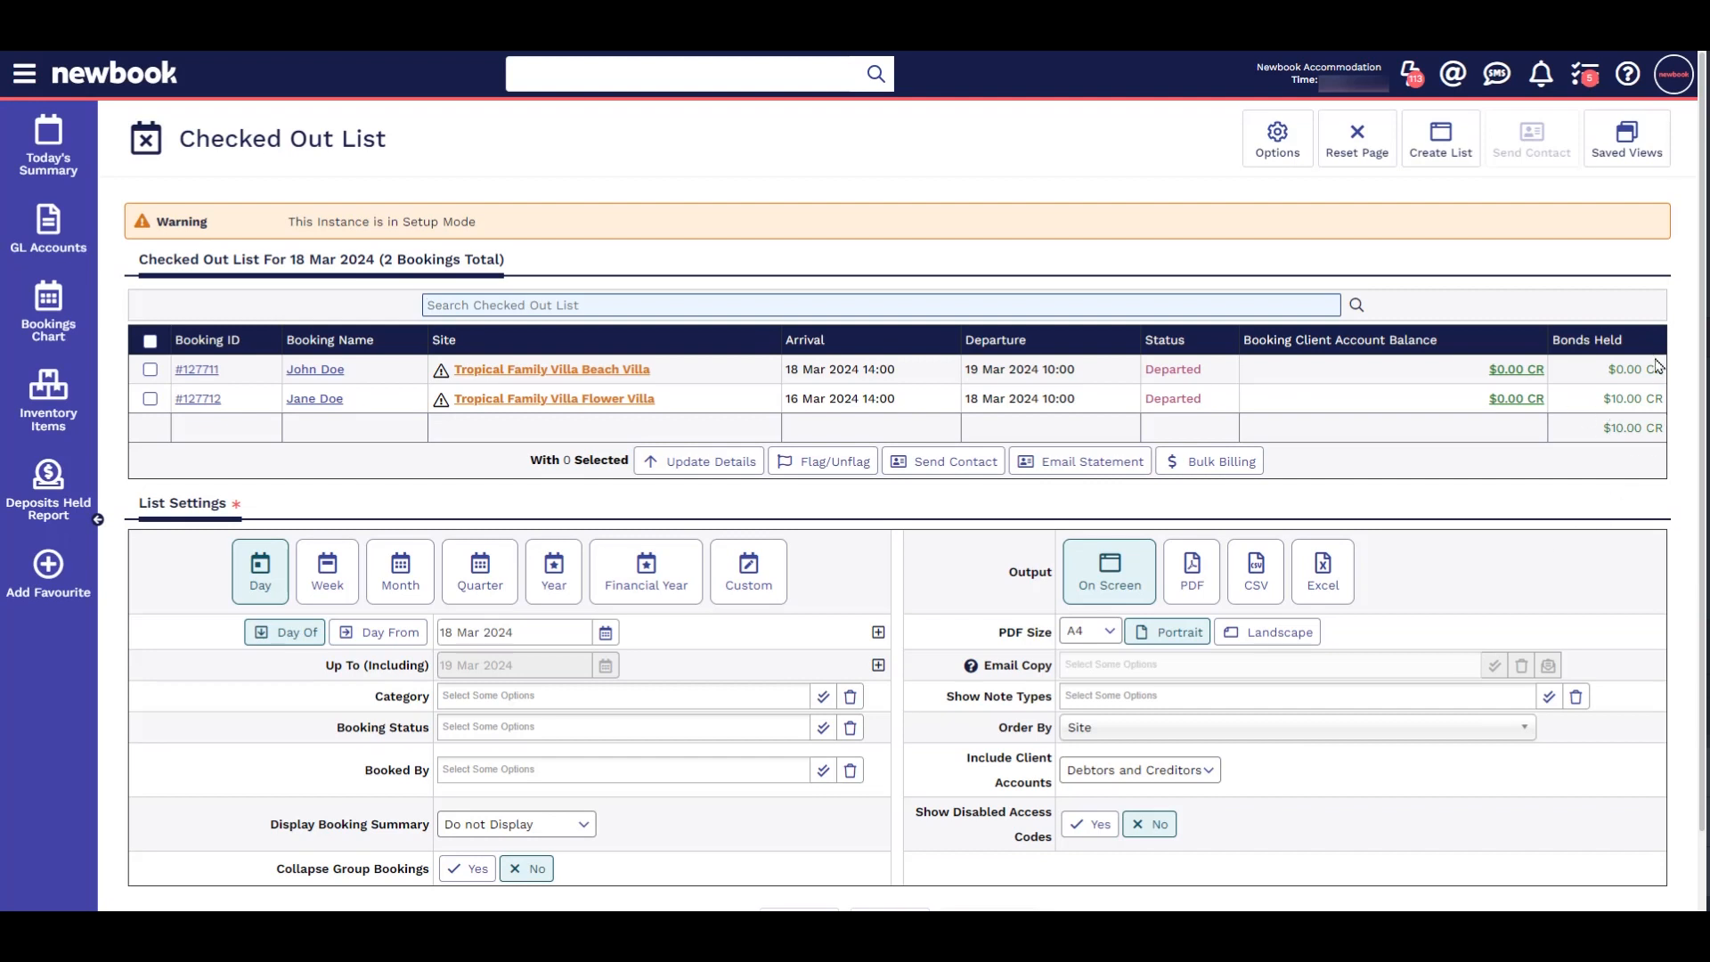
Refund the Key Deposit charge on the Flower Villa booking's client account through the card gateway and view the receipt PDF.
click(1523, 401)
scroll(1470, 407, down, 3)
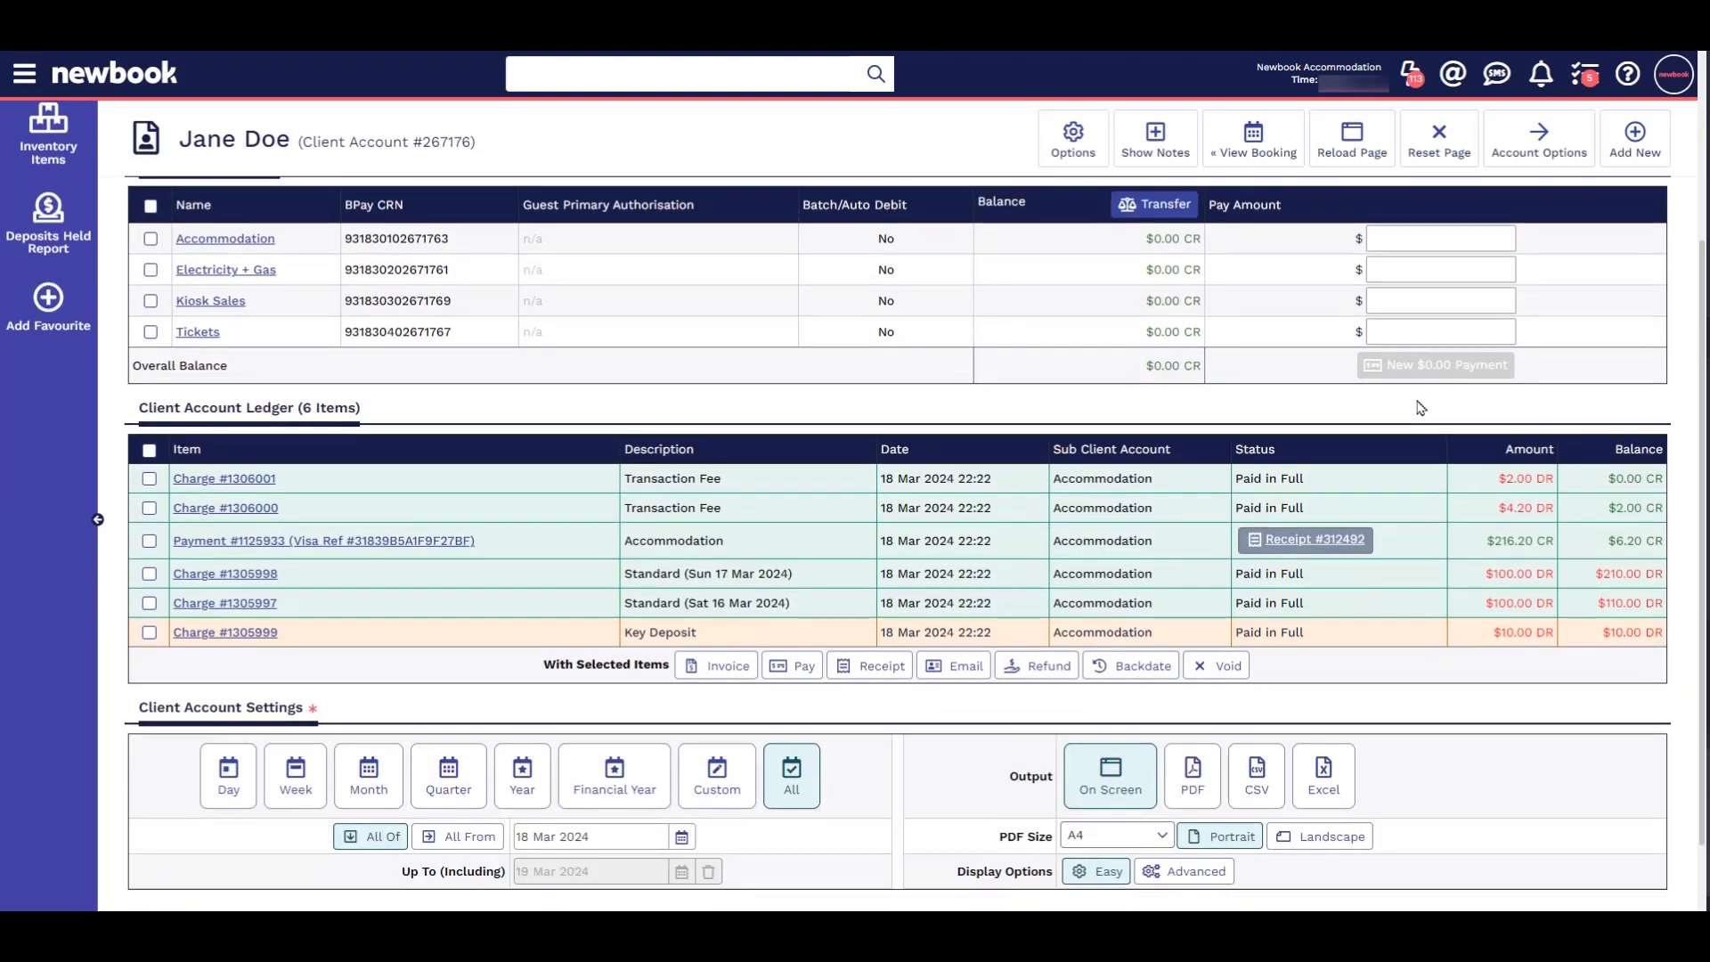
click(1041, 669)
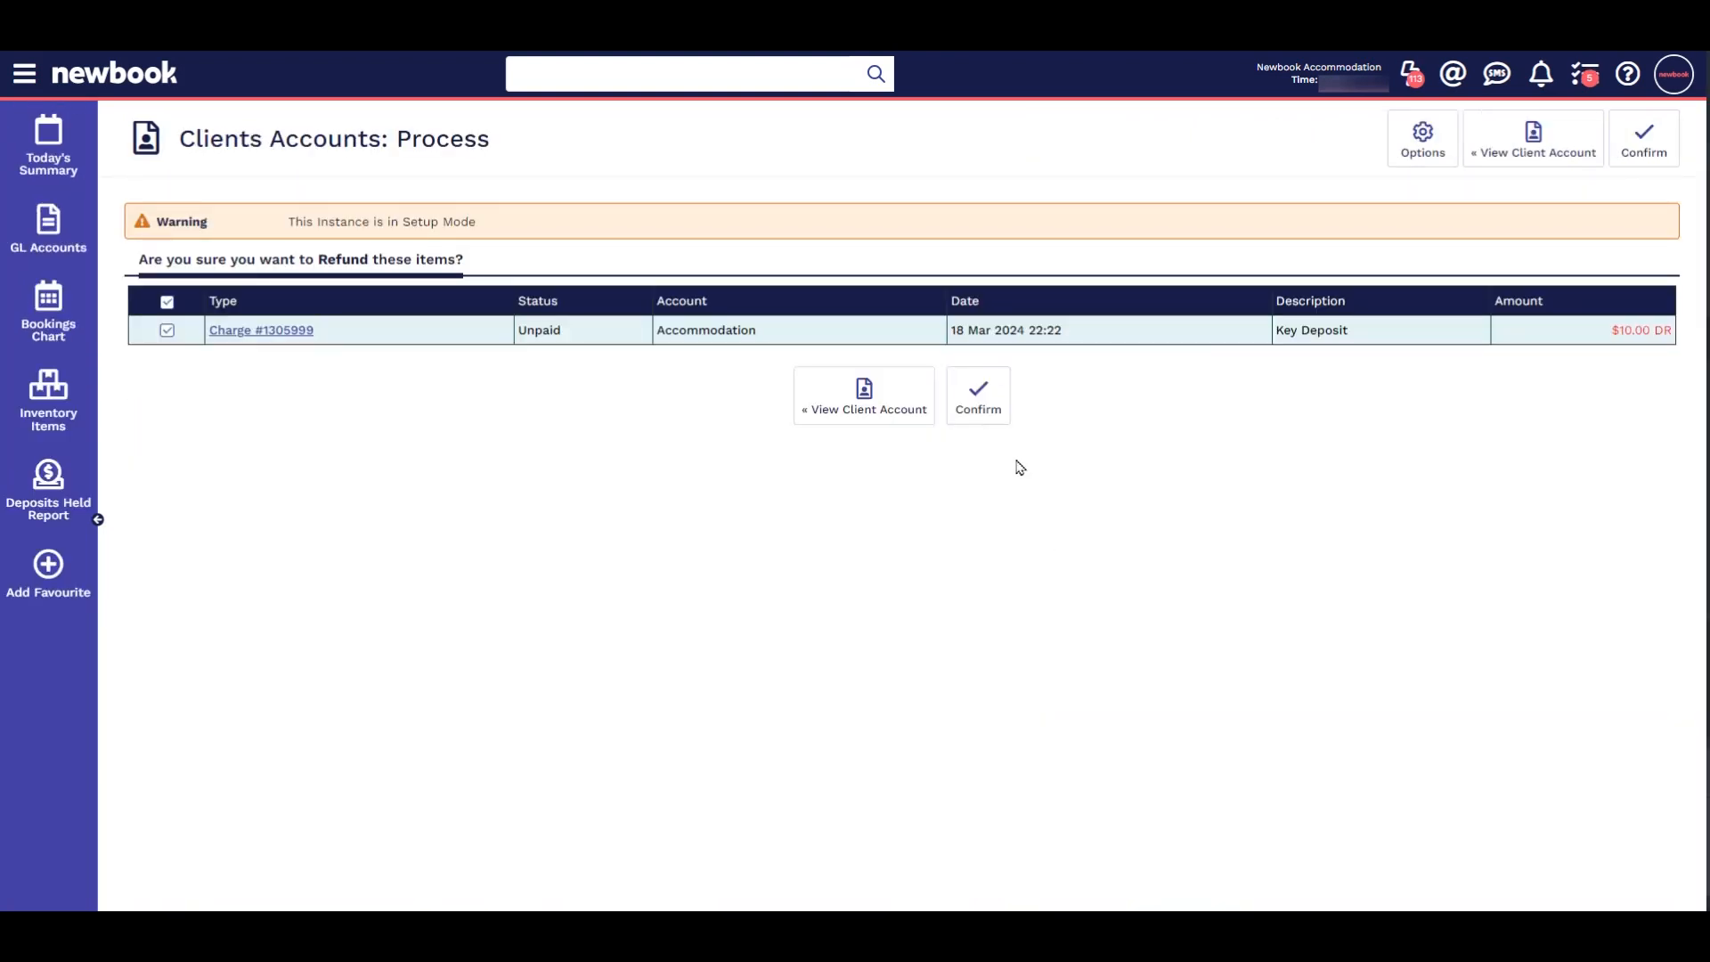
click(997, 414)
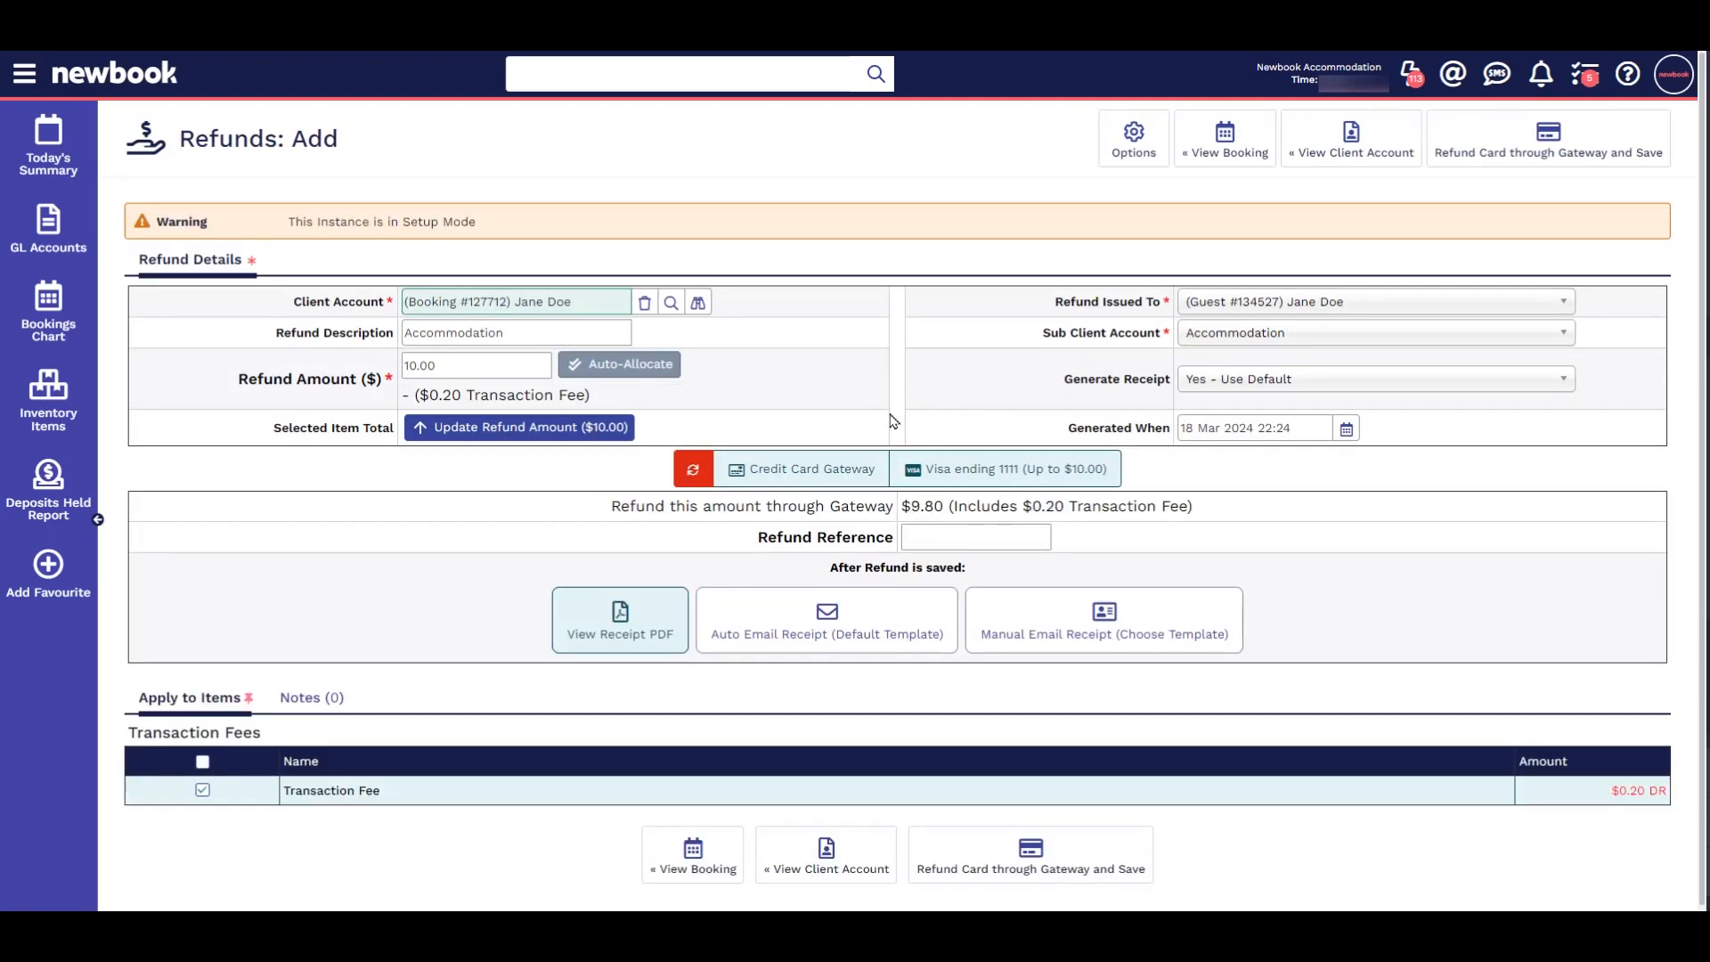
click(1030, 876)
scroll(1122, 668, down, 1)
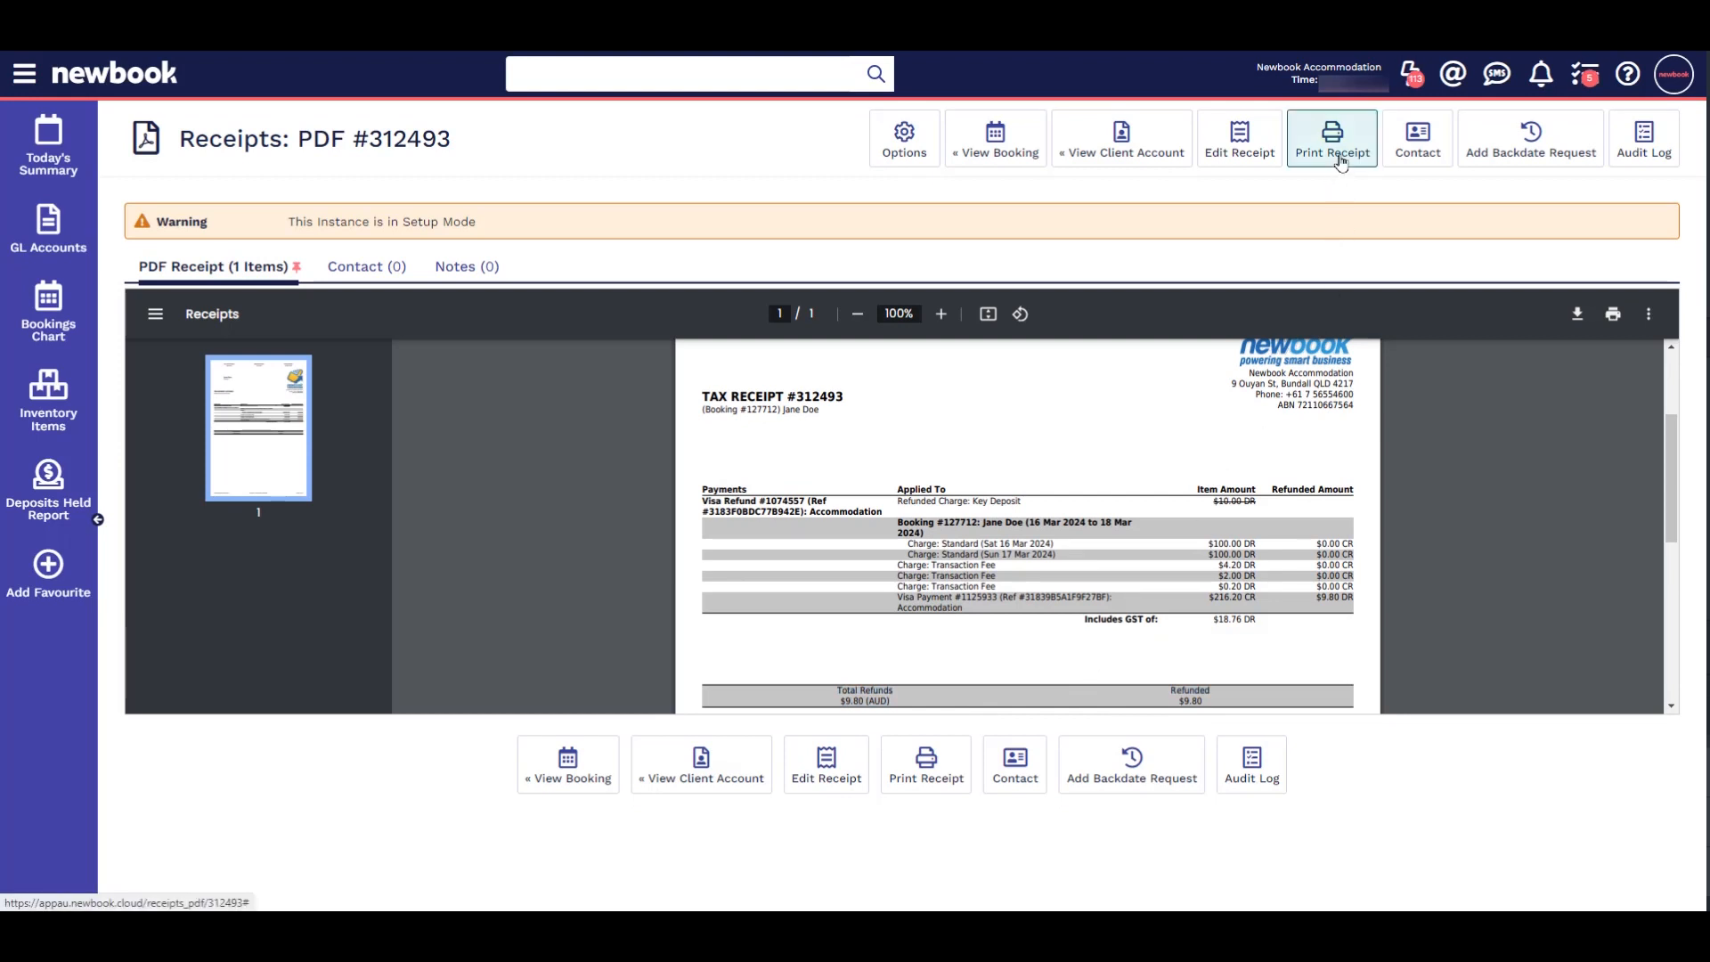
click(1414, 158)
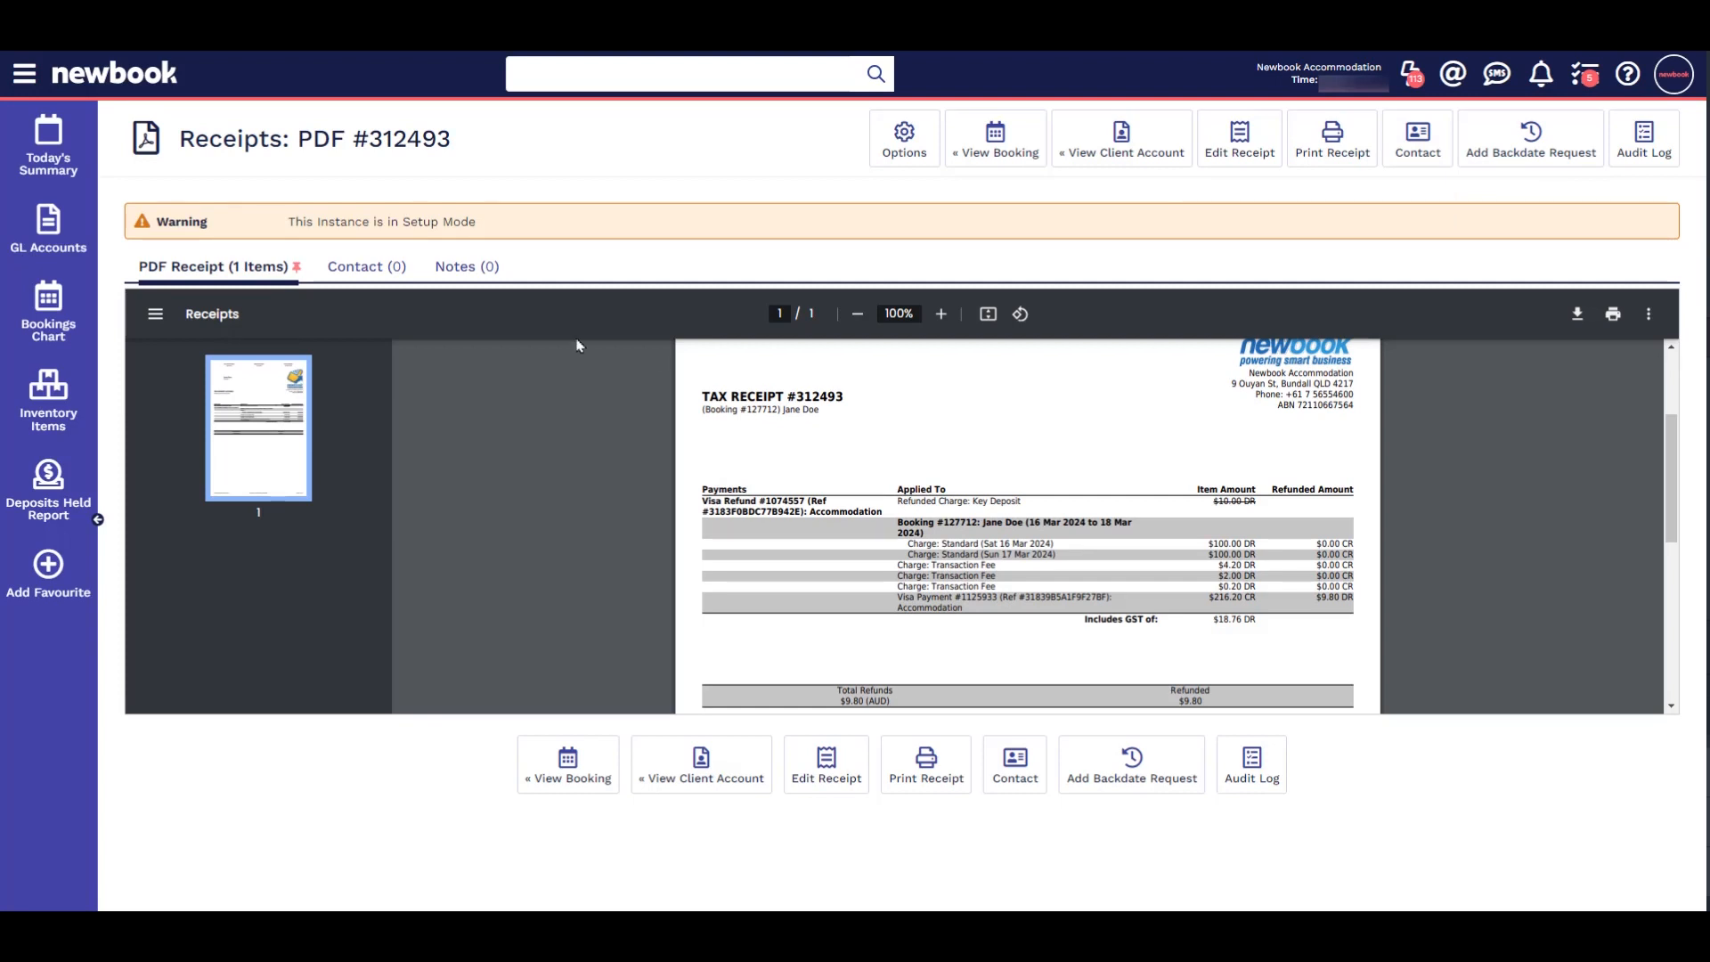
Start checking out the Tropical Family Villa Forest Villa booking from the Due to Depart list and void its Key Deposit bond.
click(60, 158)
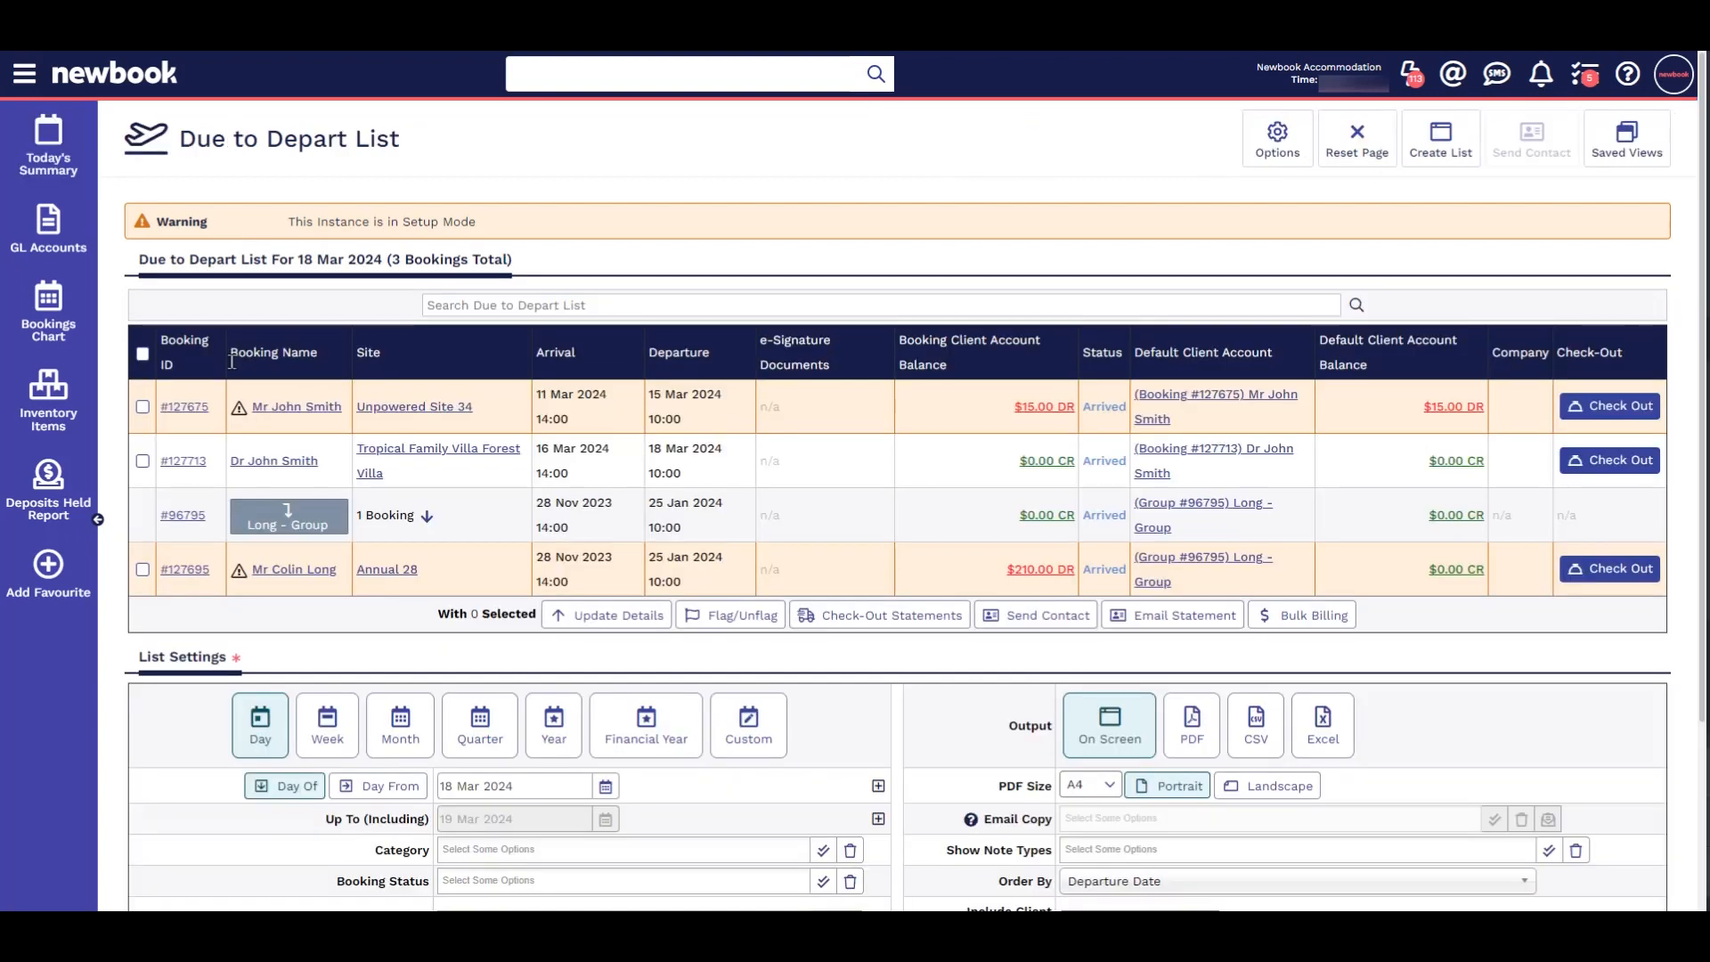
click(1631, 469)
scroll(1633, 468, down, 2)
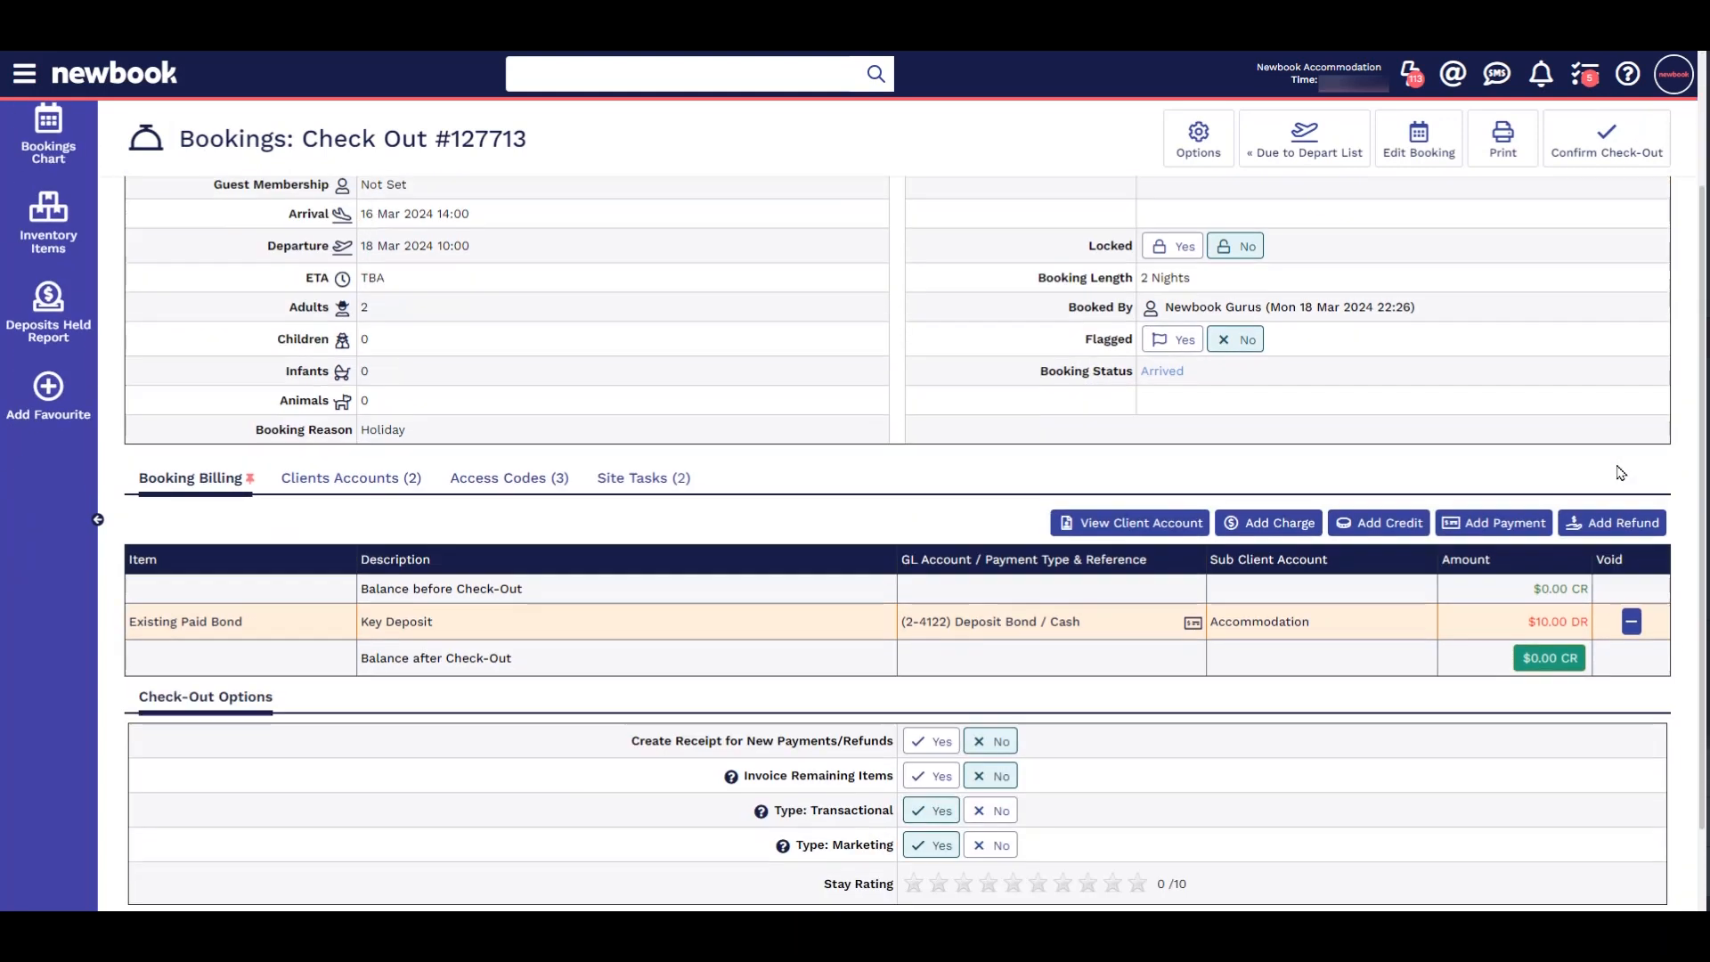
click(1633, 630)
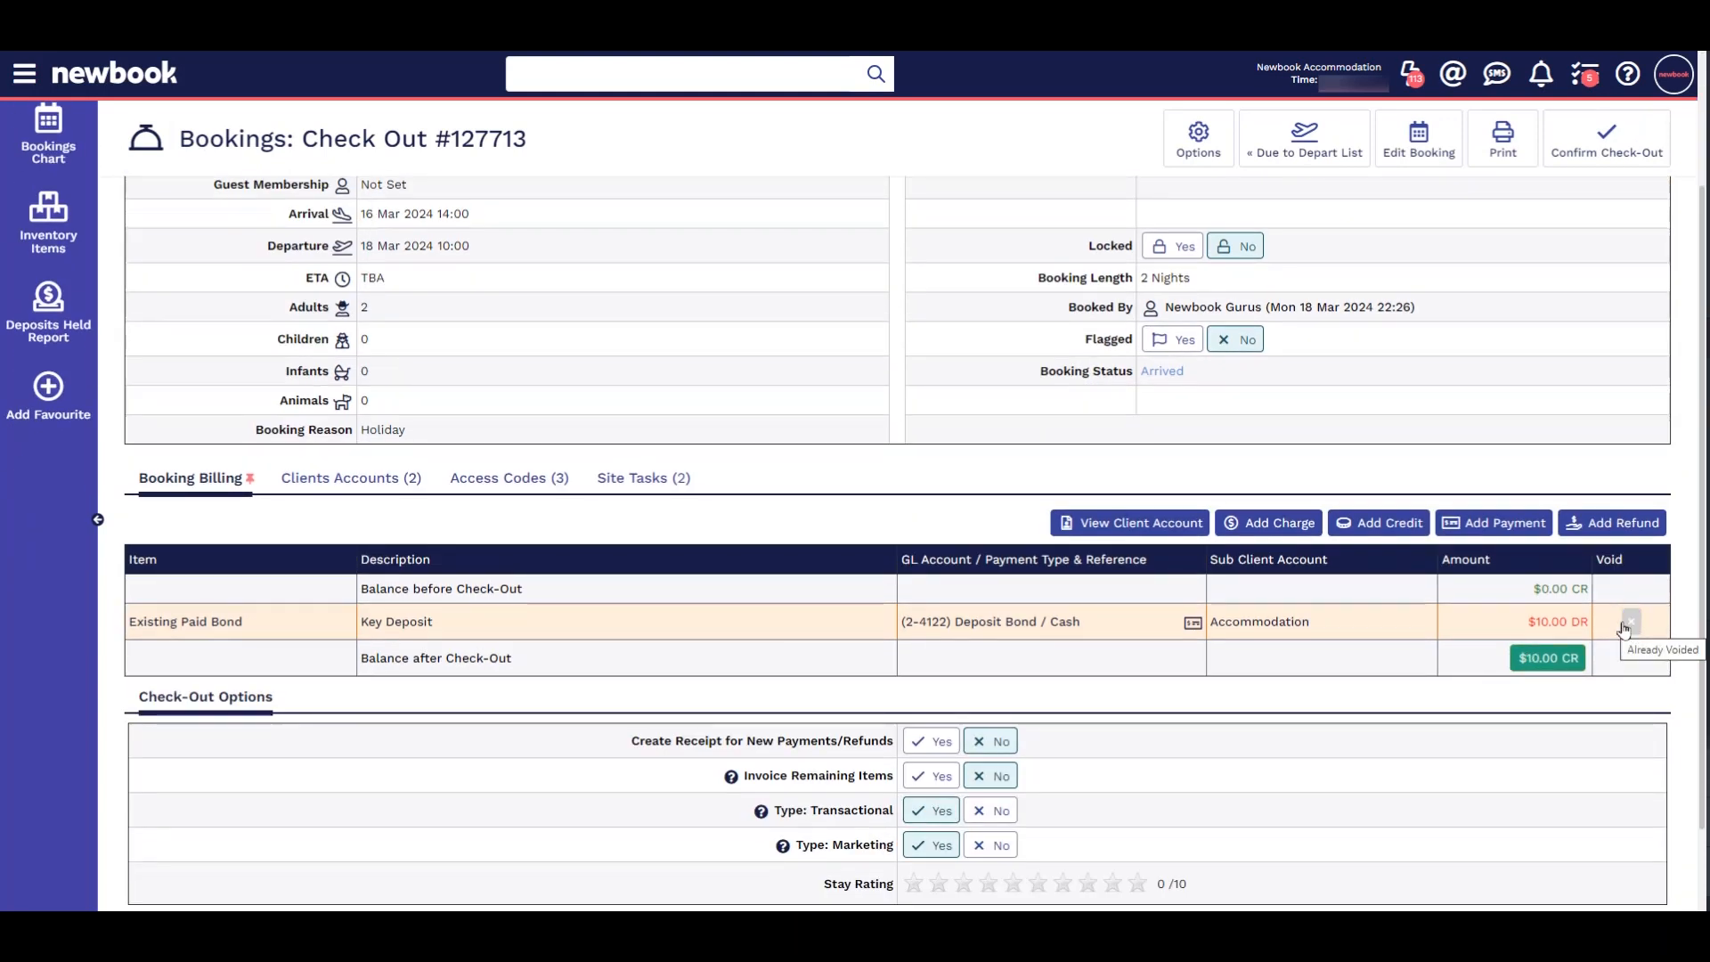
Add a Key Replacement charge of $10.00 to the Forest Villa booking and confirm its check-out.
click(1285, 529)
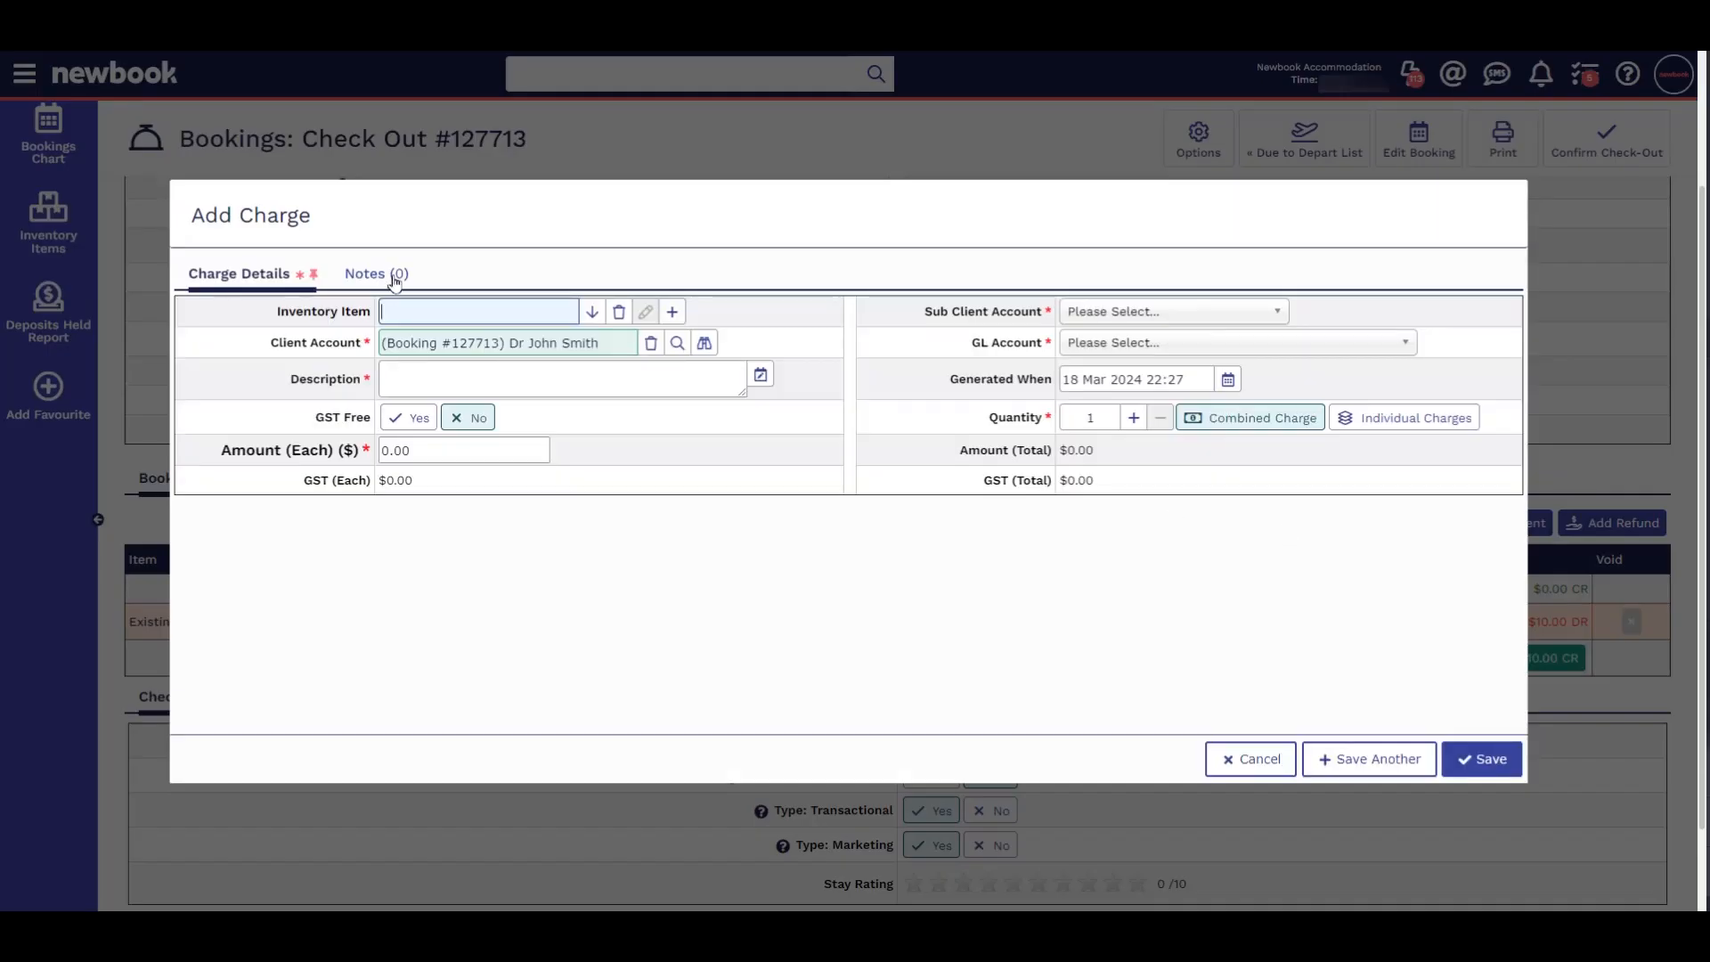
text(key)
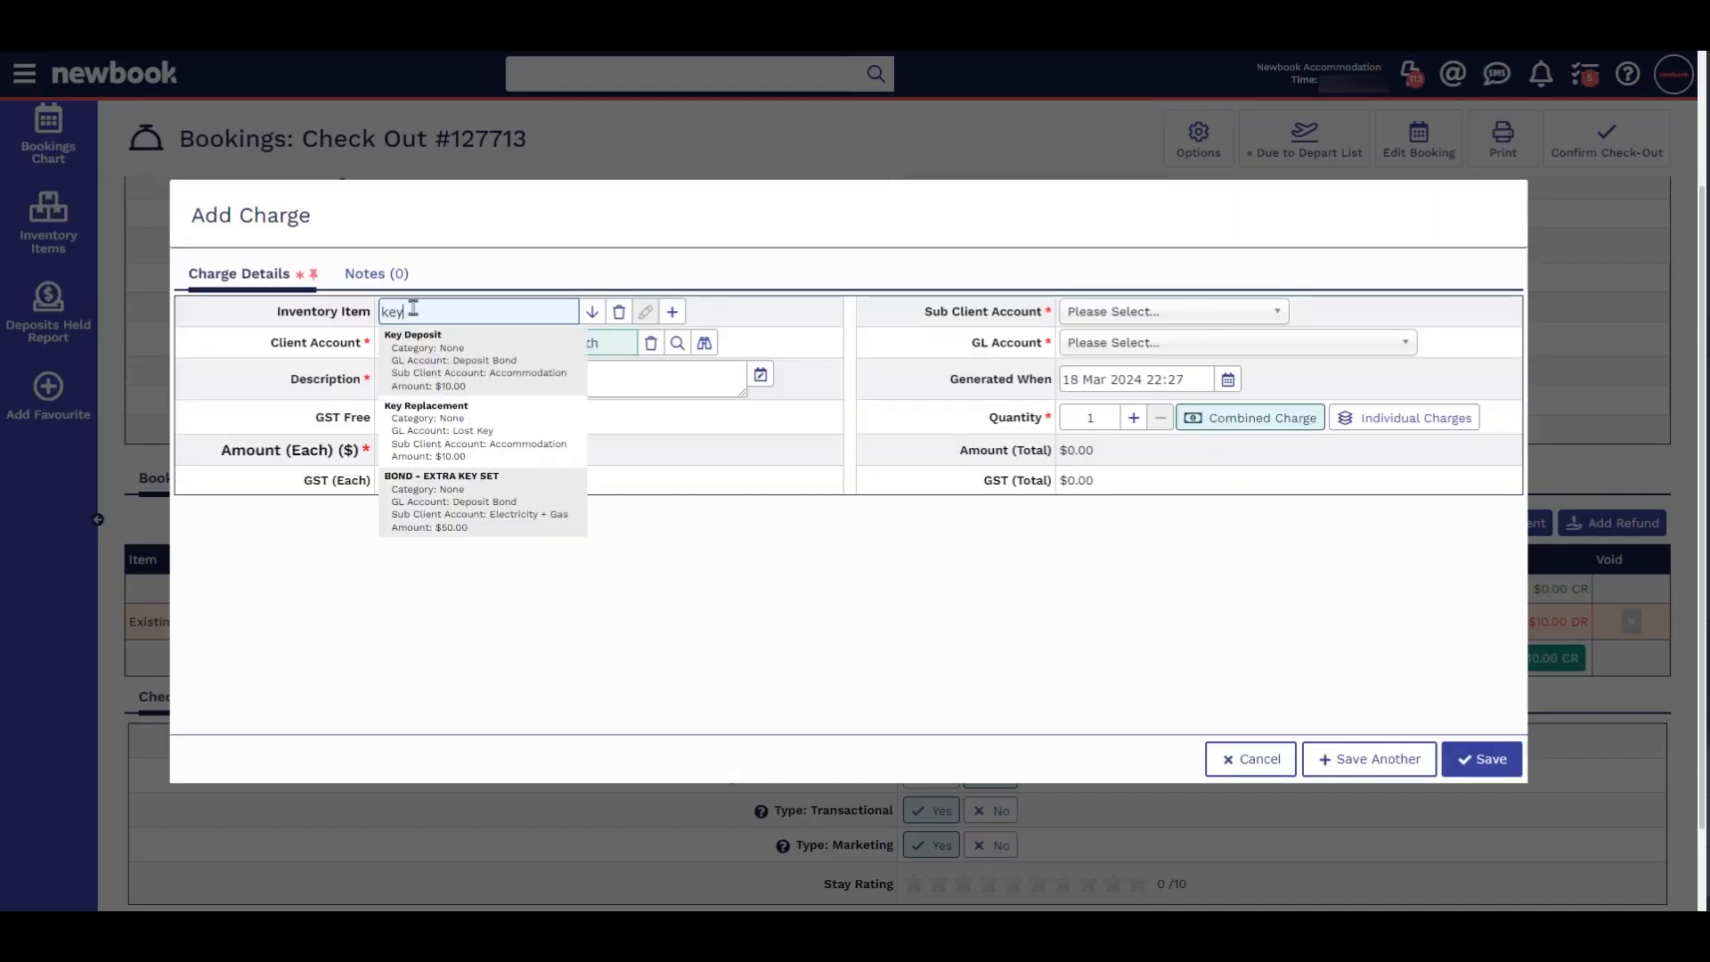
click(499, 435)
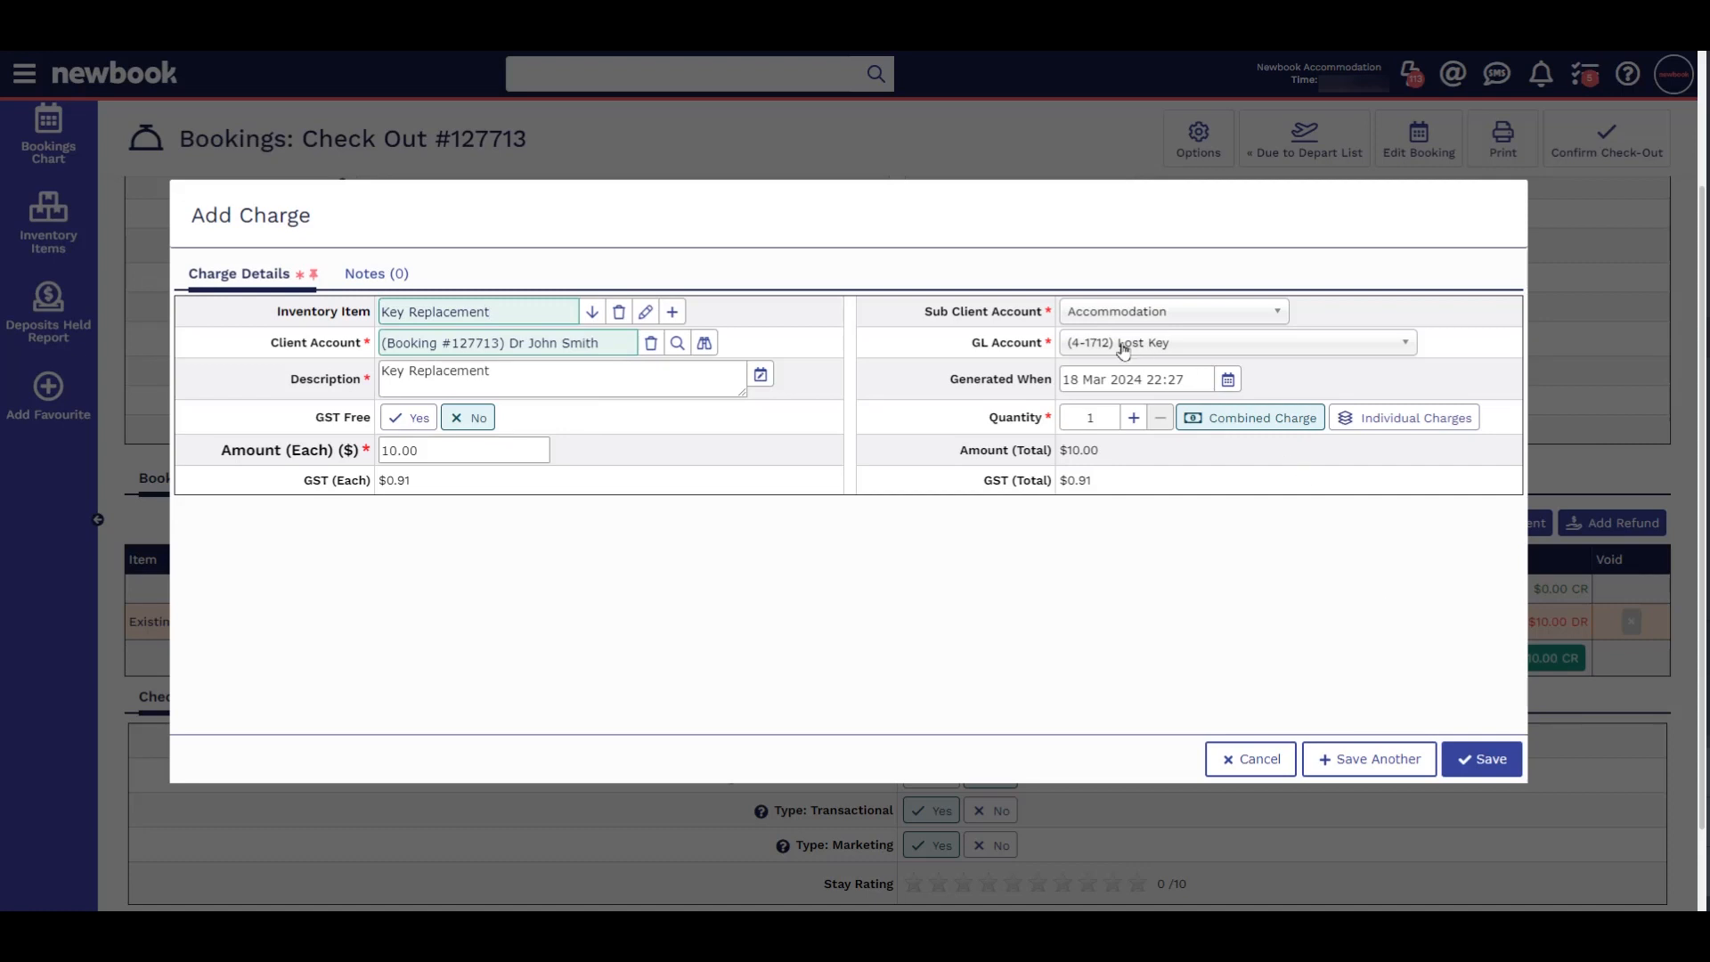
click(1472, 763)
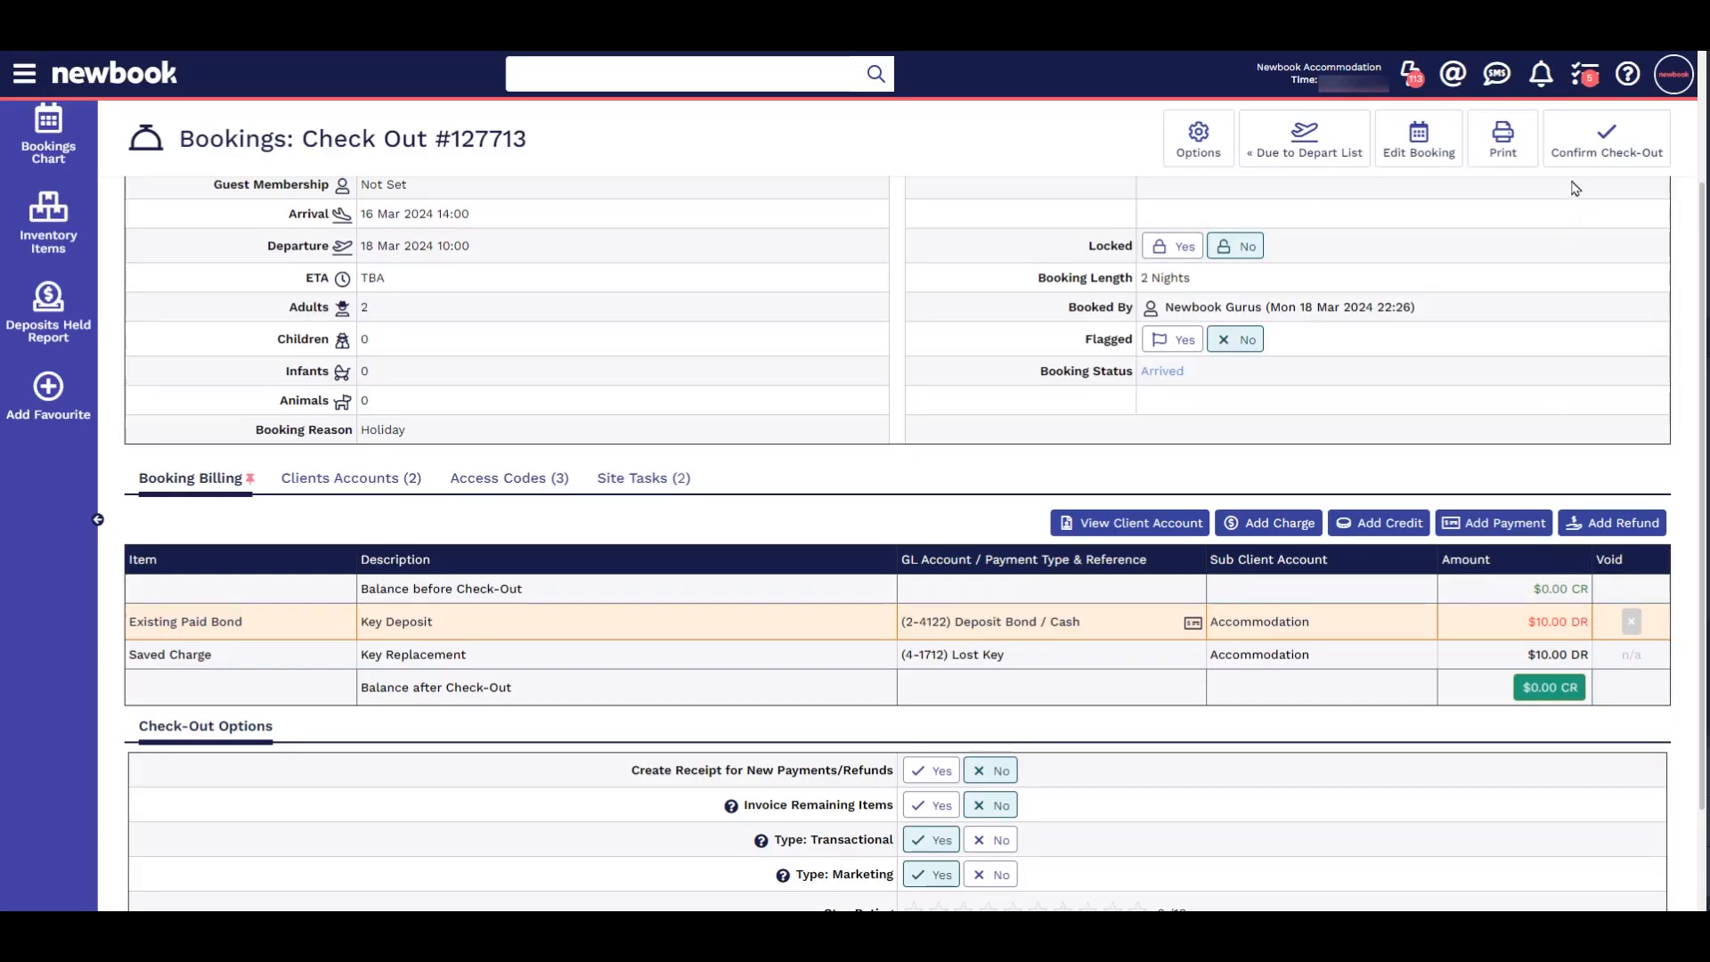
click(1582, 156)
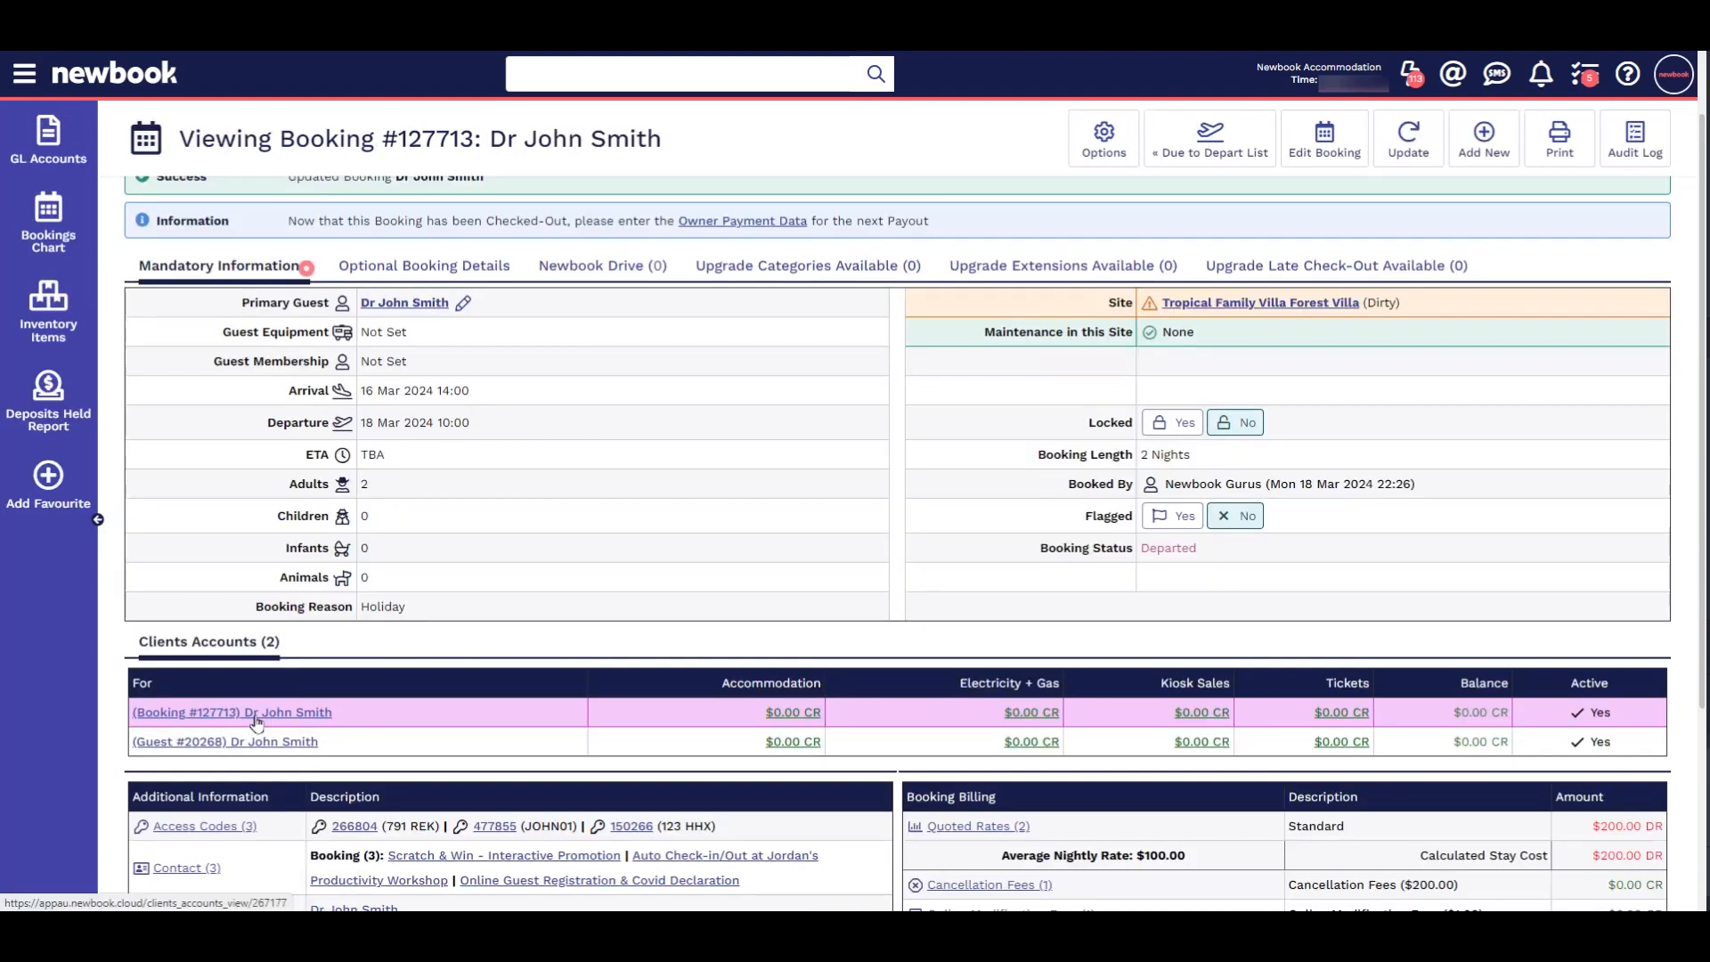
Examine the Key Replacement charge and the voided Key Deposit in the Forest Villa booking's client account ledger.
scroll(697, 644, down, 2)
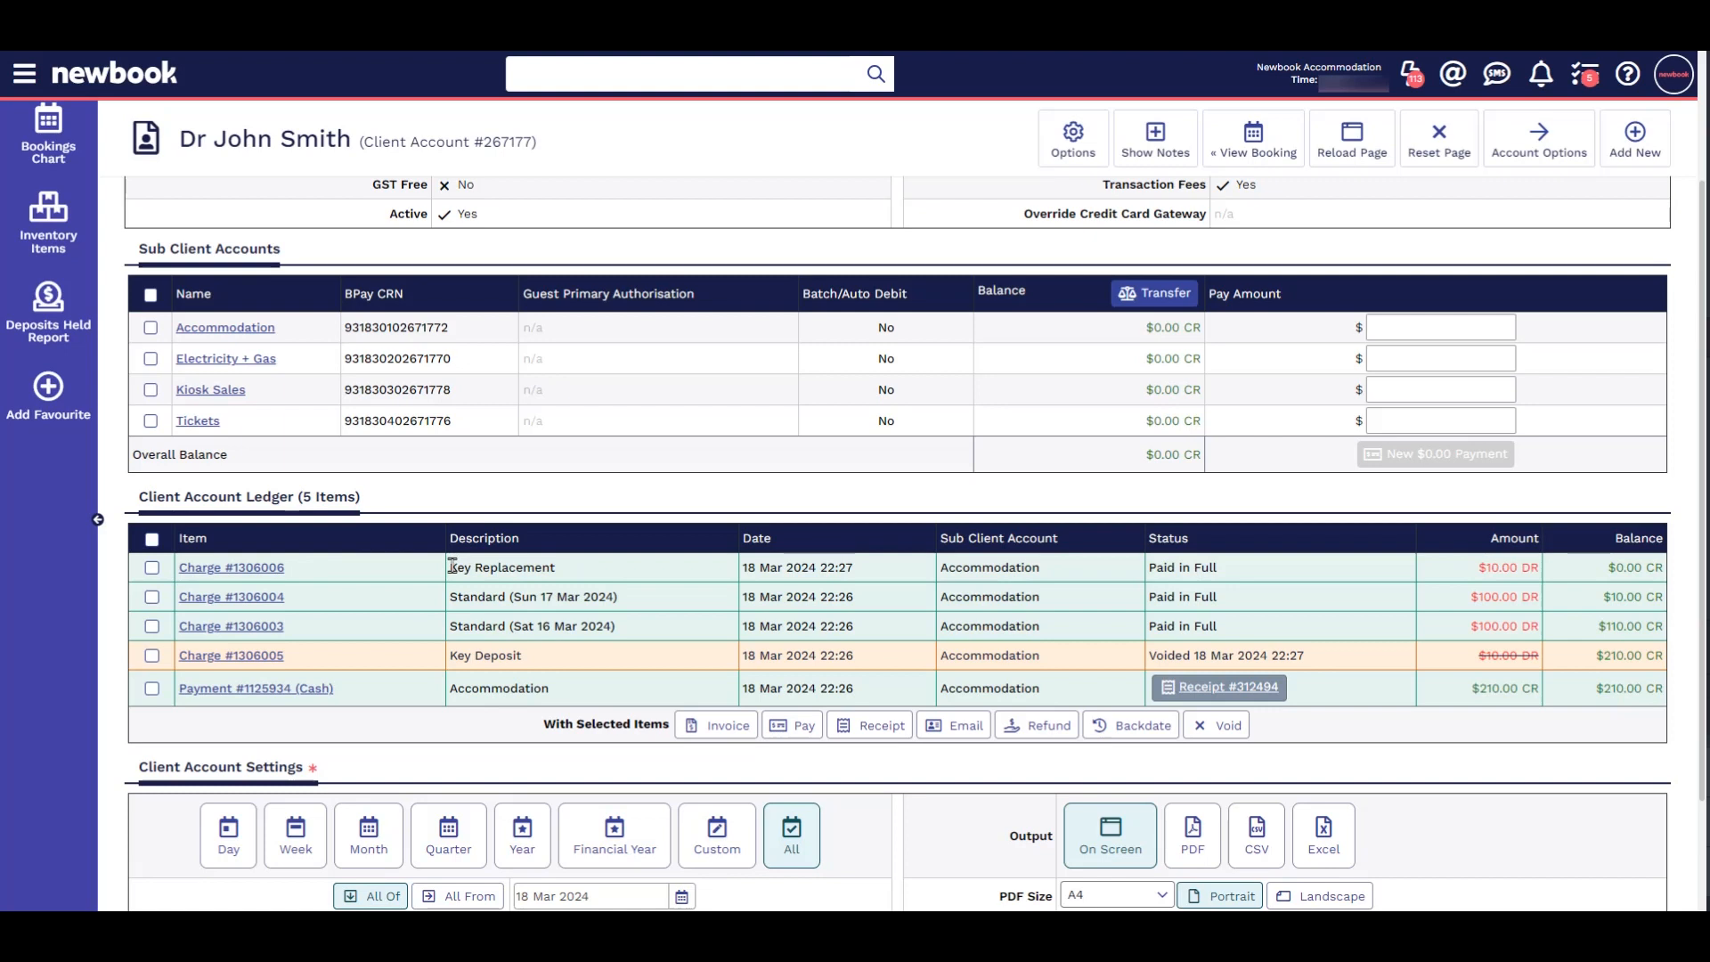
drag(452, 565, 588, 575)
click(622, 581)
drag(450, 656, 559, 660)
click(558, 660)
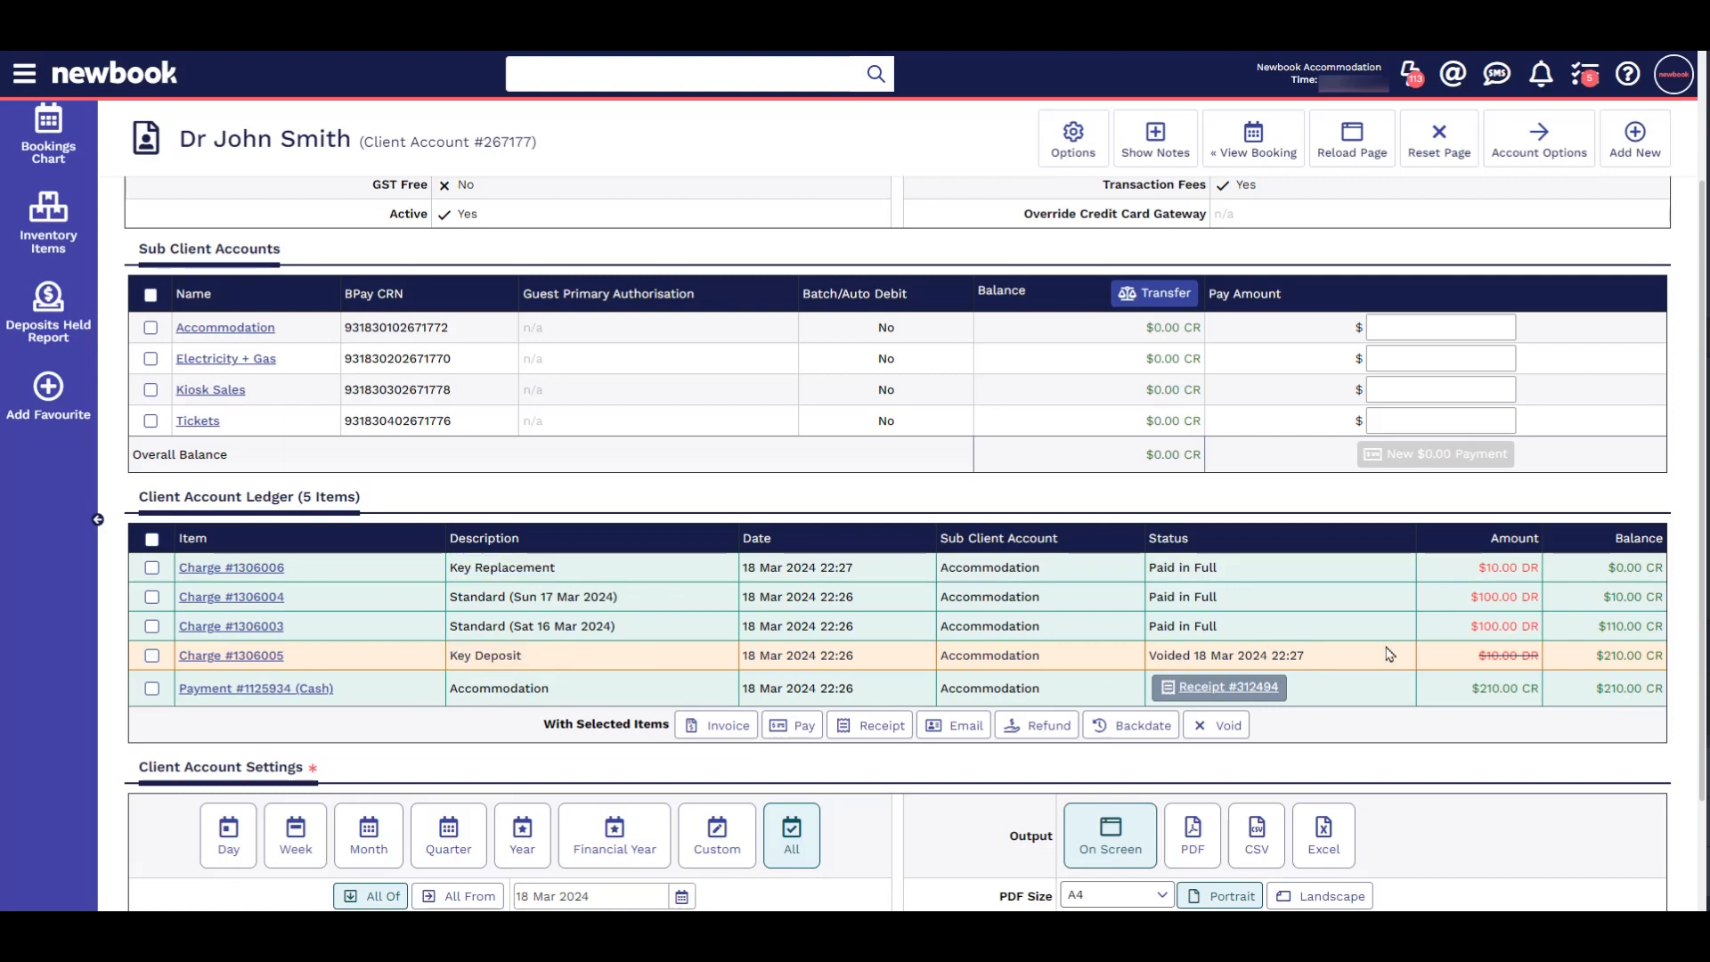
drag(1543, 663, 1465, 665)
click(1462, 664)
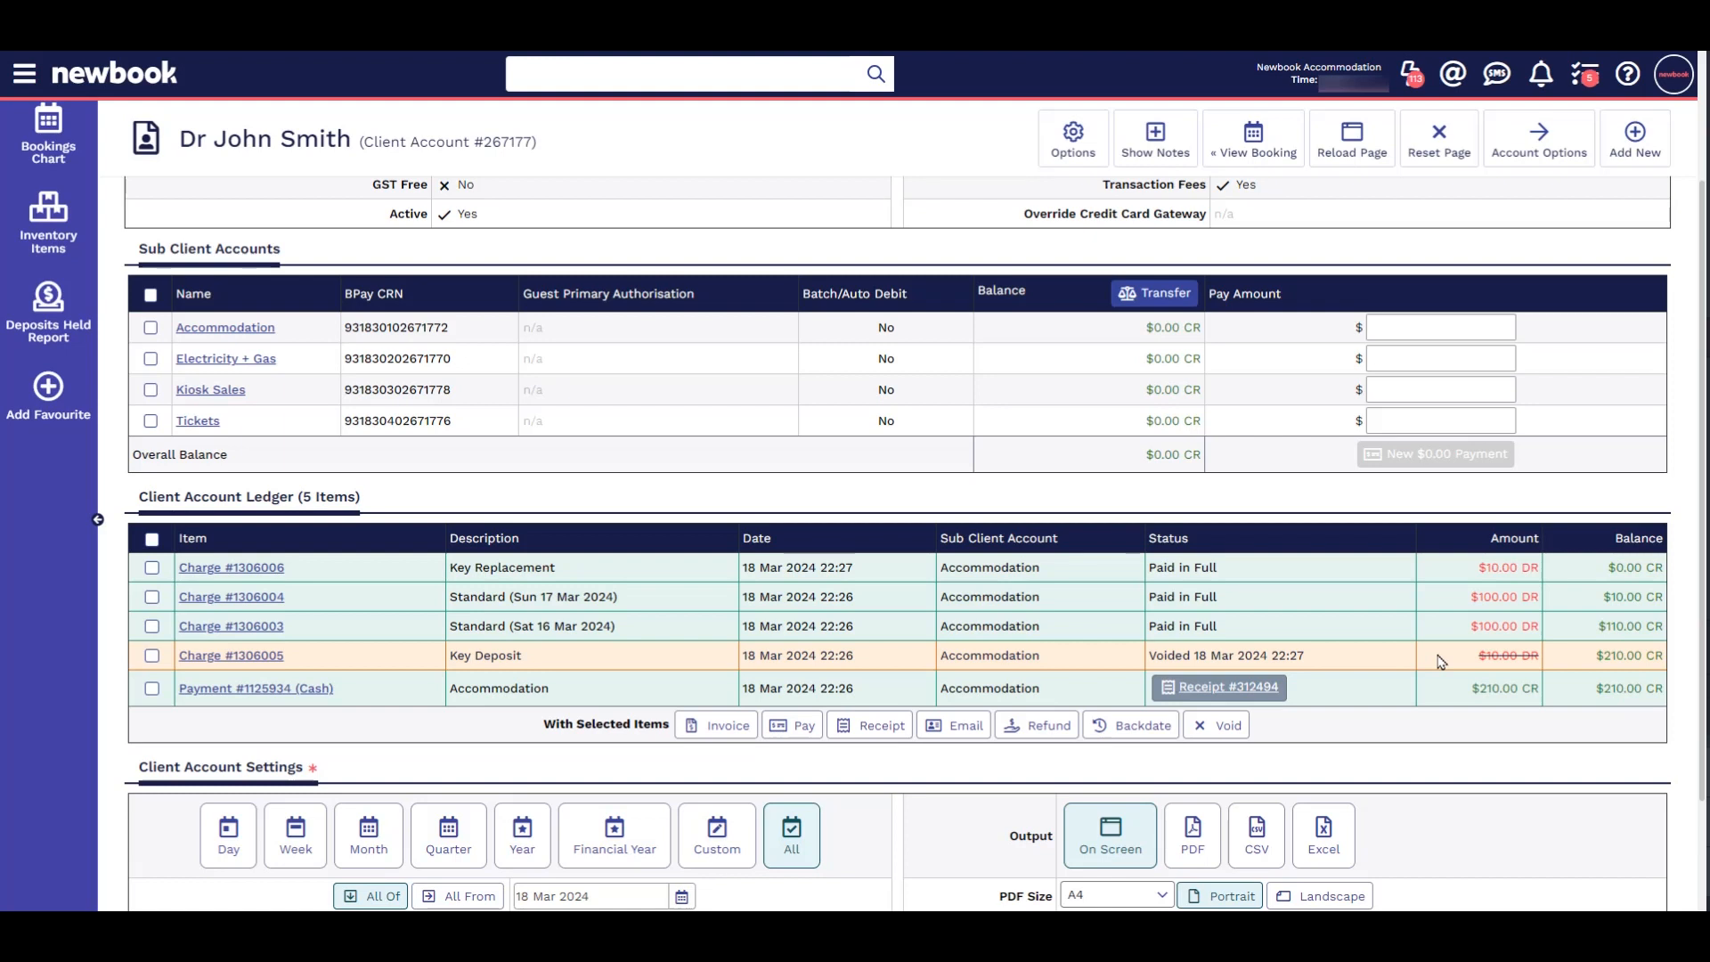
Return to today's Checked Out list and check the Bonds Held amount of the Lake Villa booking.
scroll(1440, 661, up, 2)
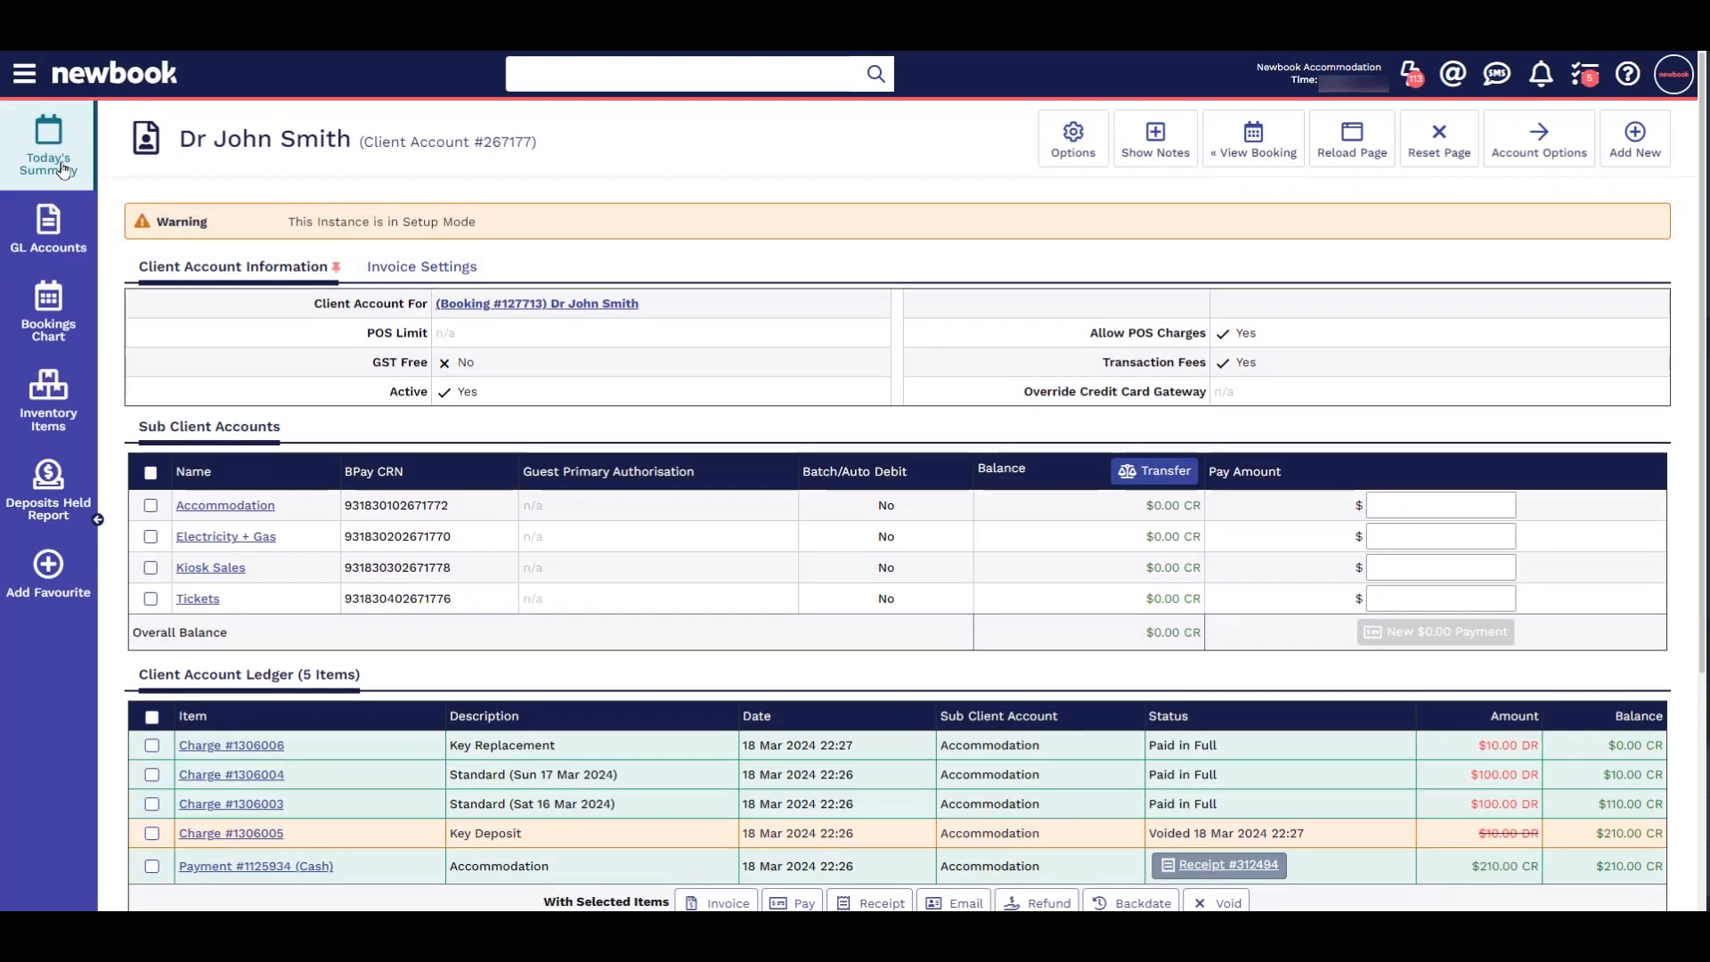
click(49, 142)
click(207, 533)
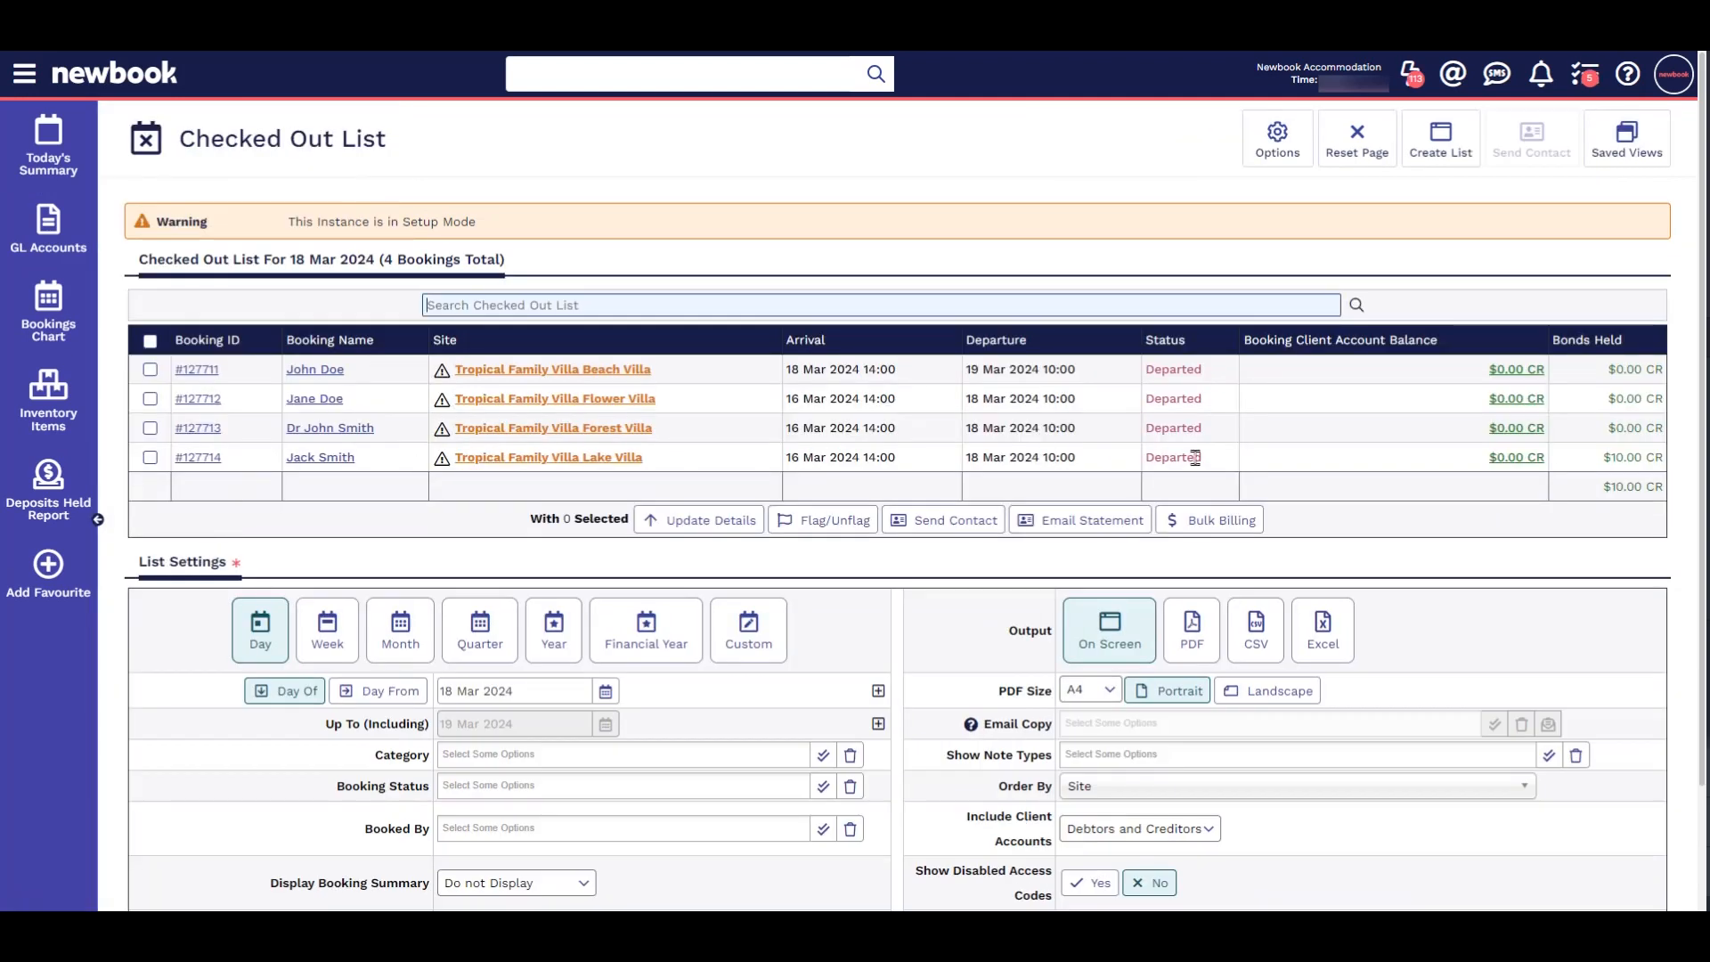
drag(1603, 458, 1663, 458)
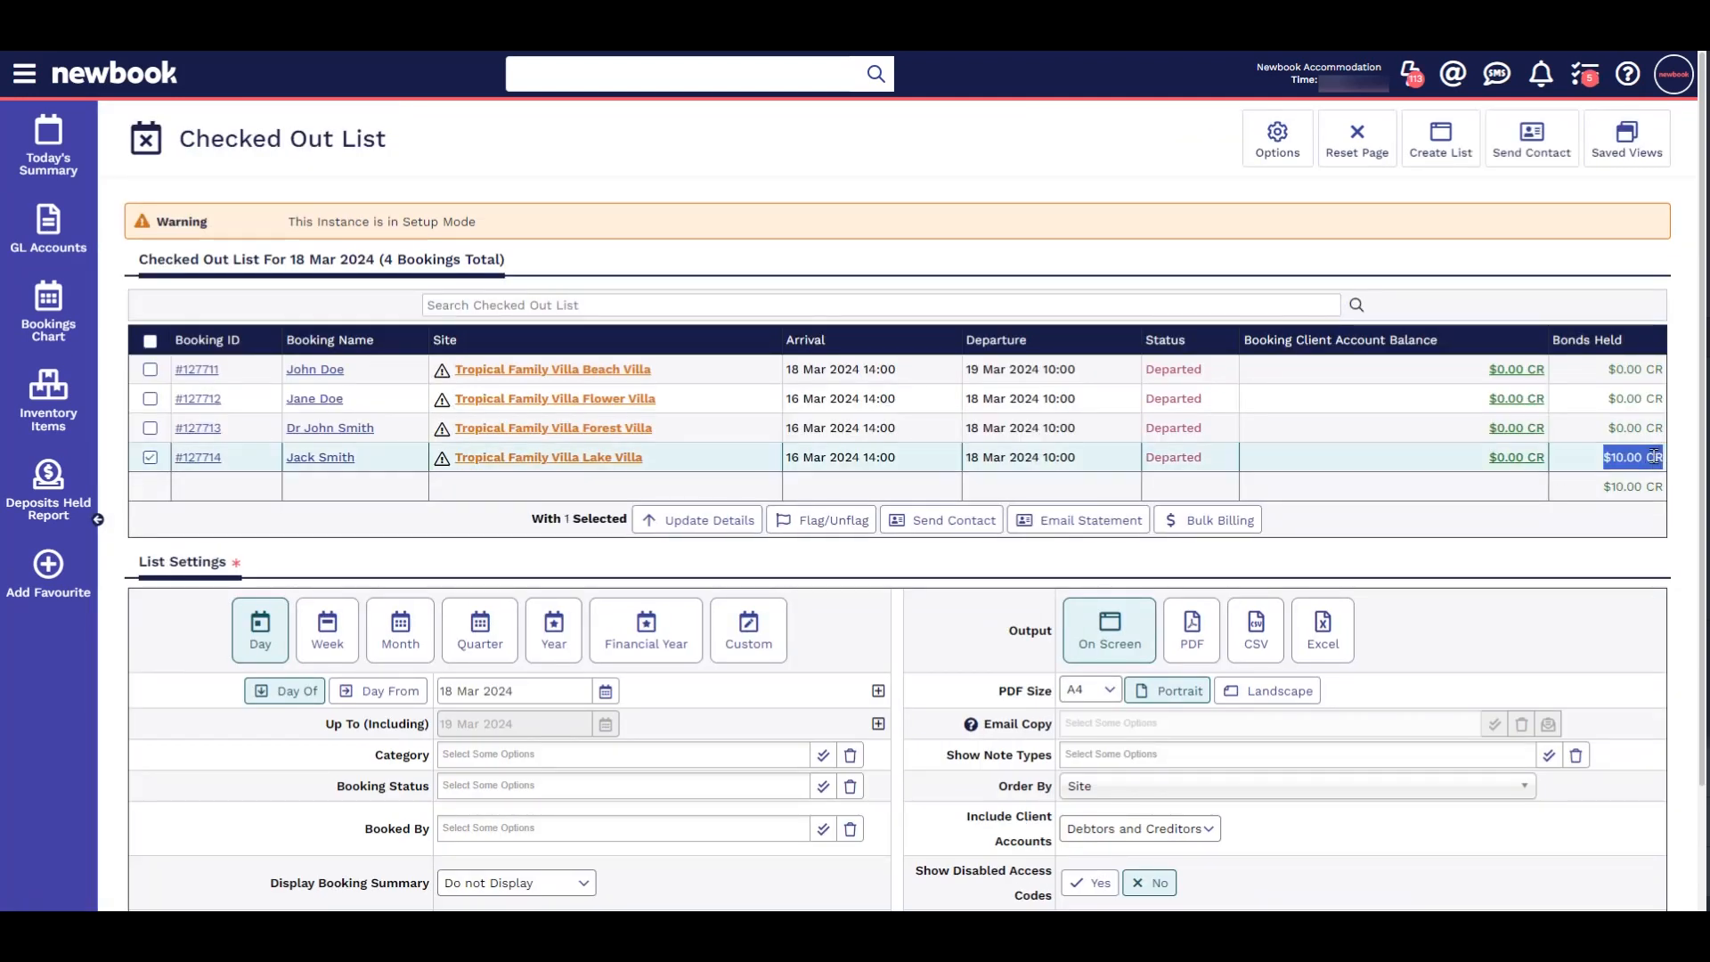
Open the client account of the departed Lake Villa booking and void its Key Deposit charge.
click(1520, 461)
scroll(806, 552, down, 3)
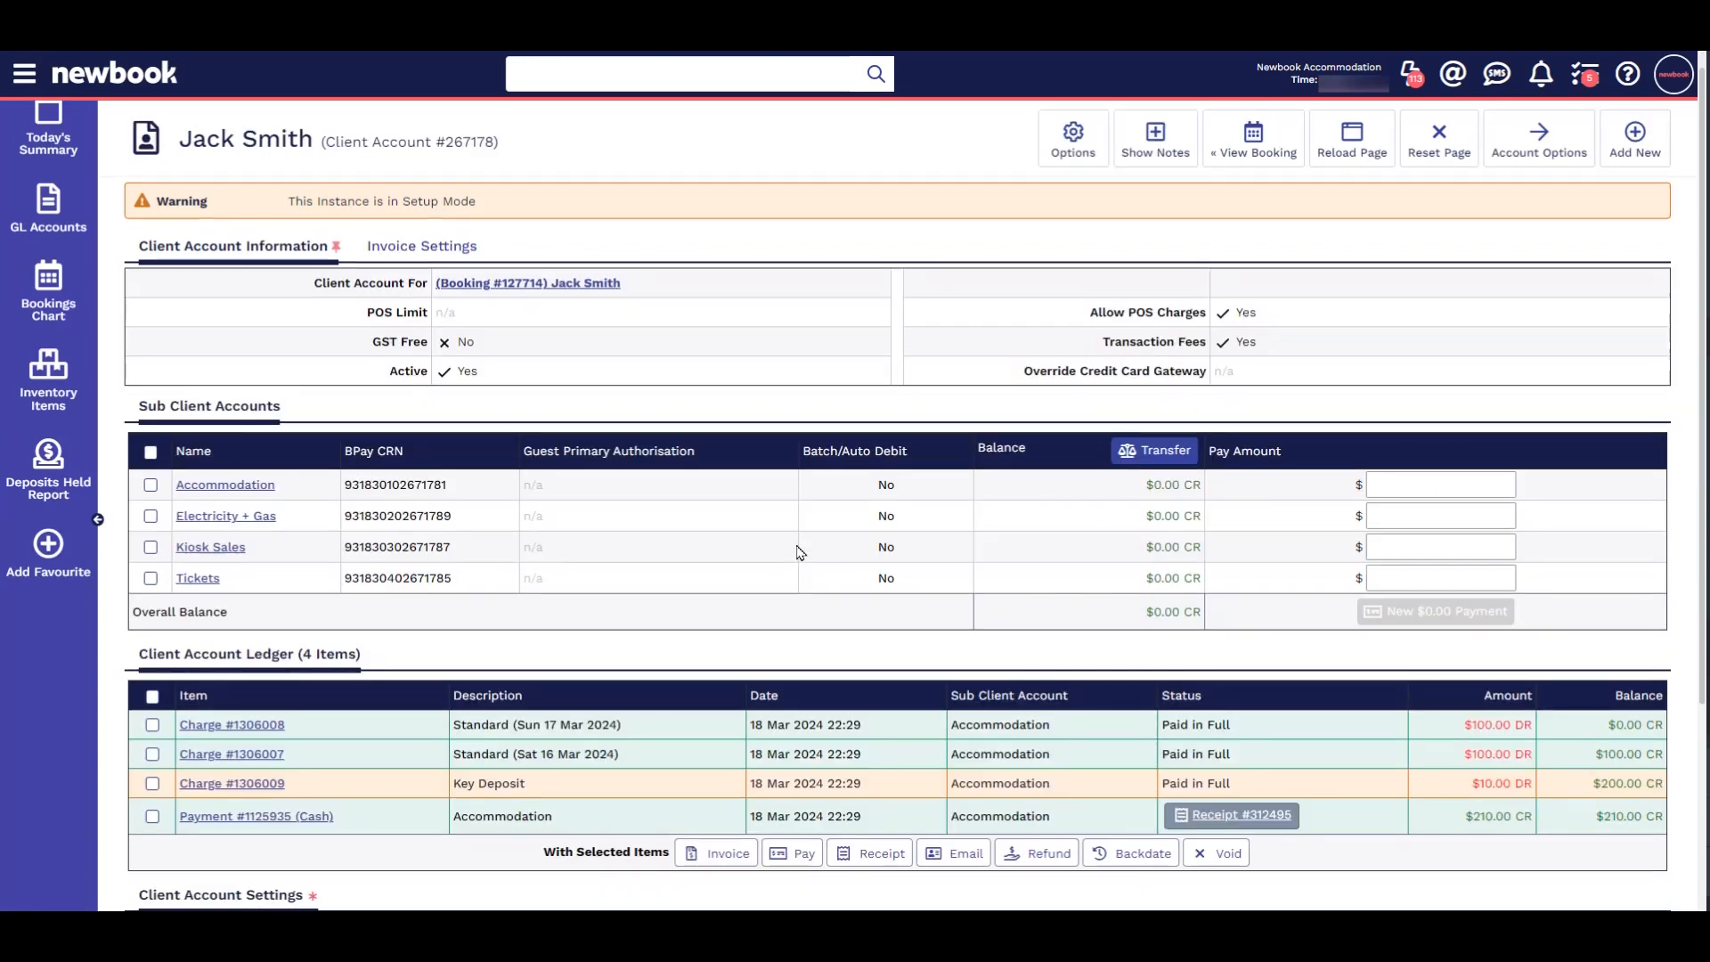
click(152, 538)
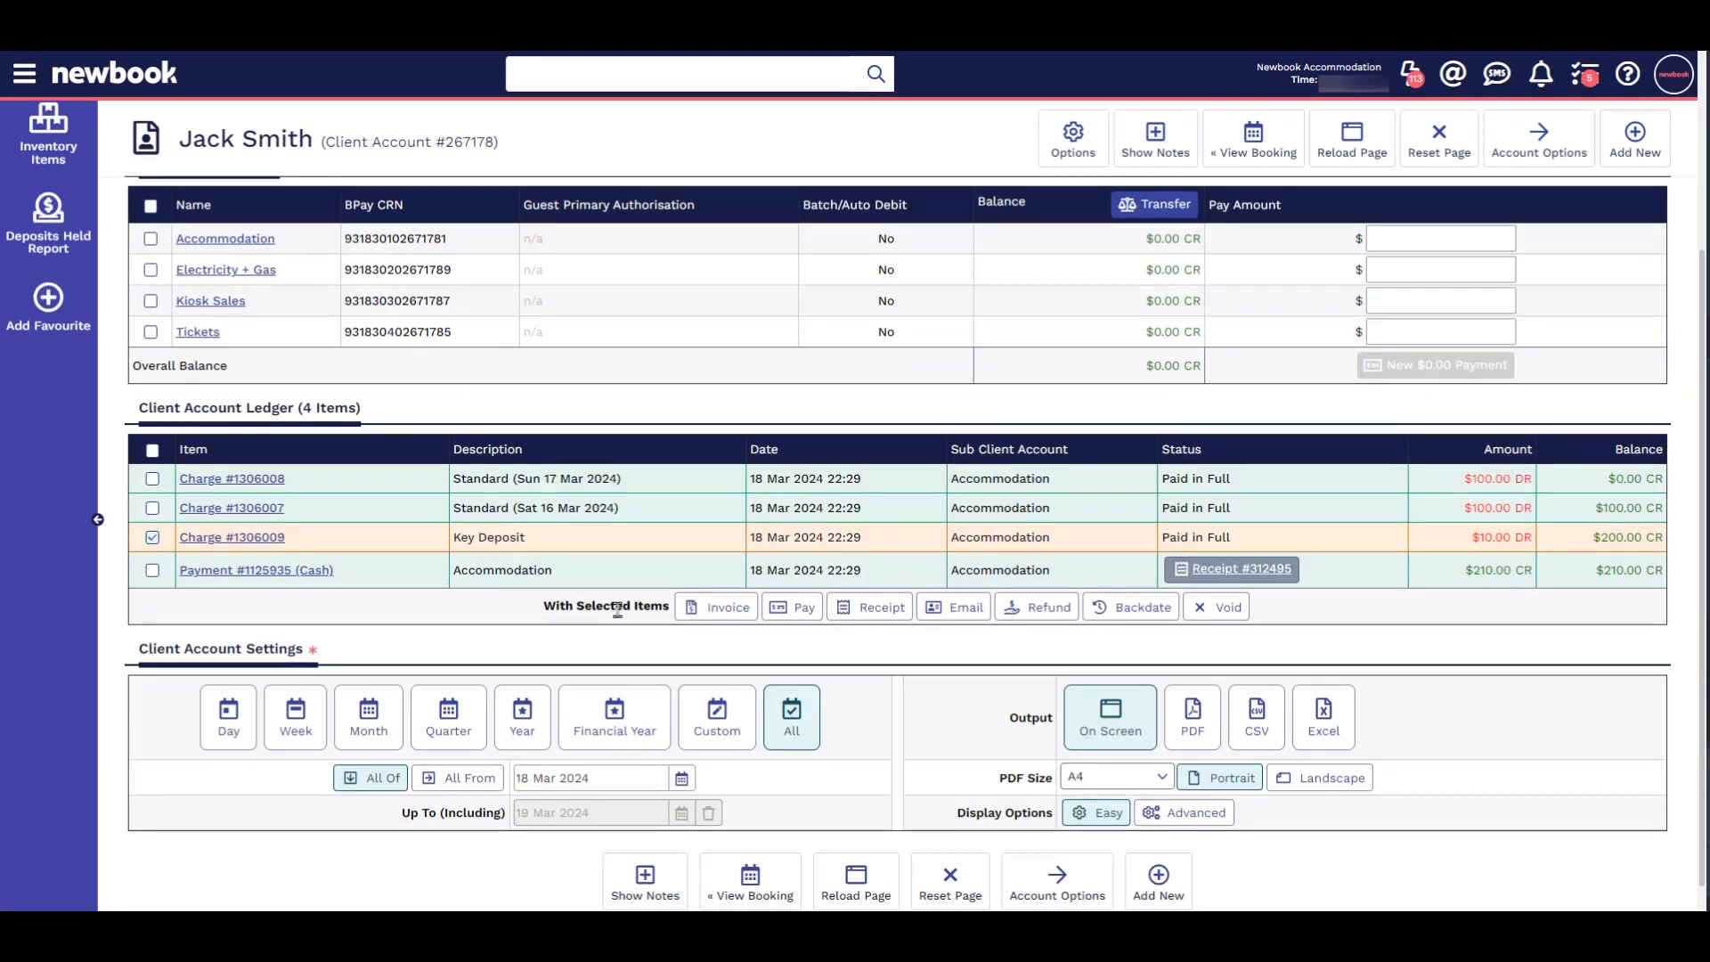
click(1217, 607)
click(977, 450)
Add and save a charge for the Key Replacement inventory item on the Lake Villa booking's client account.
click(1636, 138)
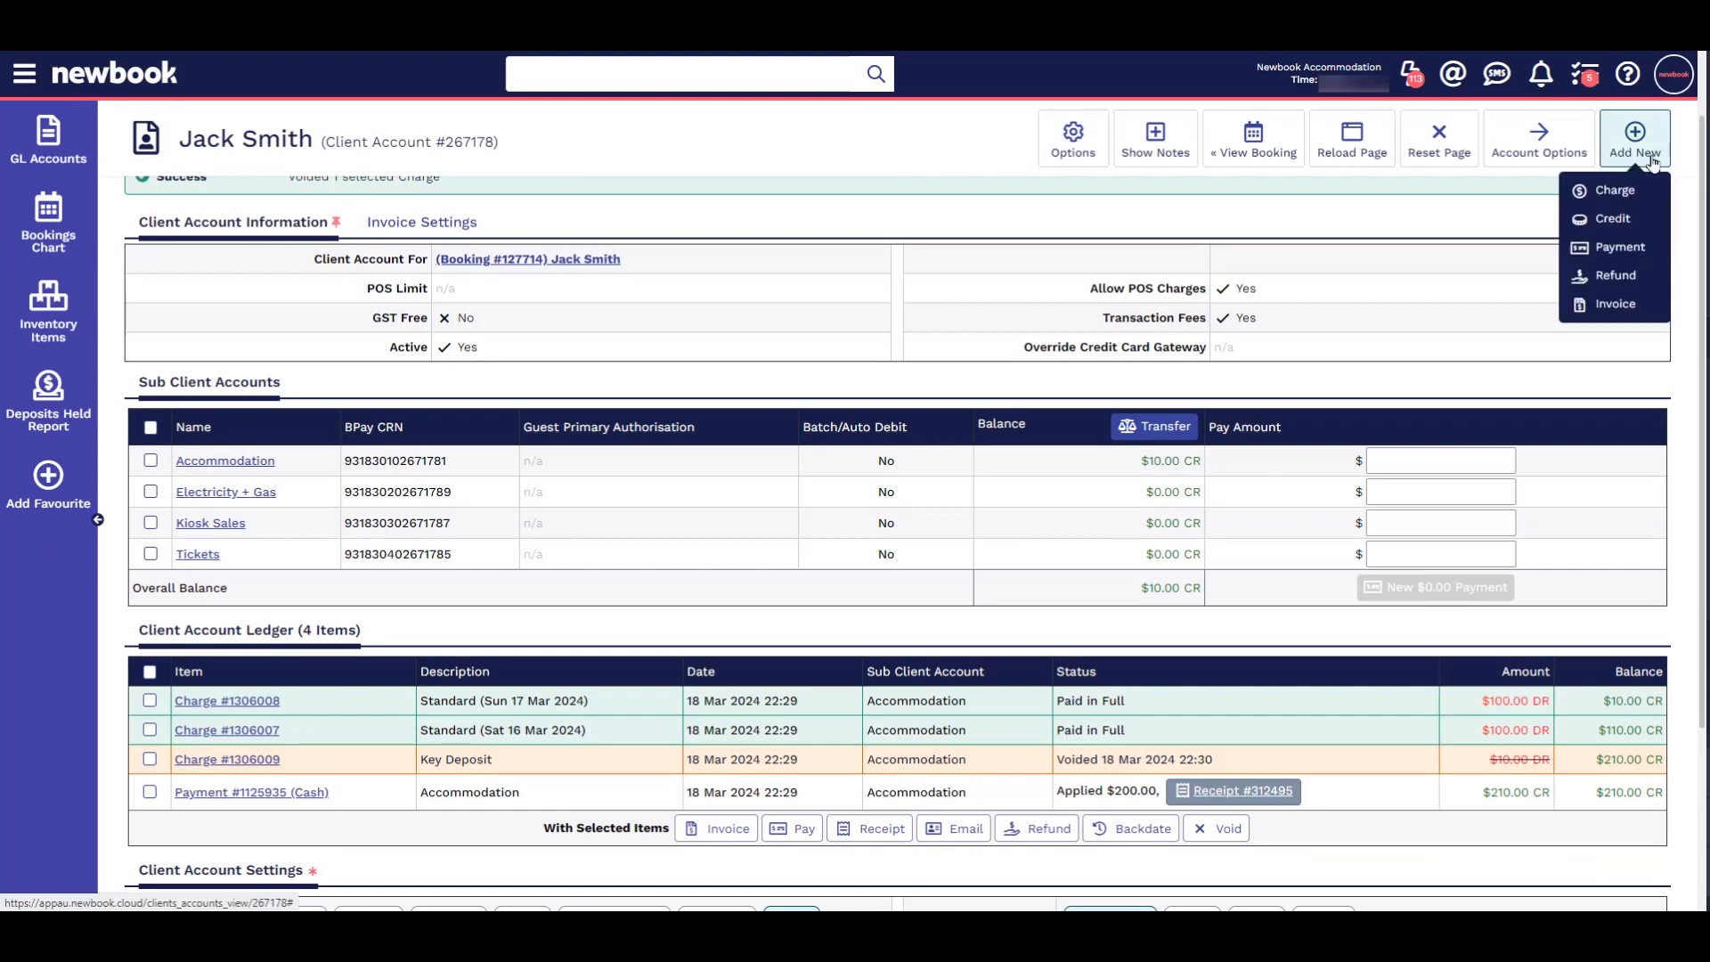
click(1602, 184)
text(key)
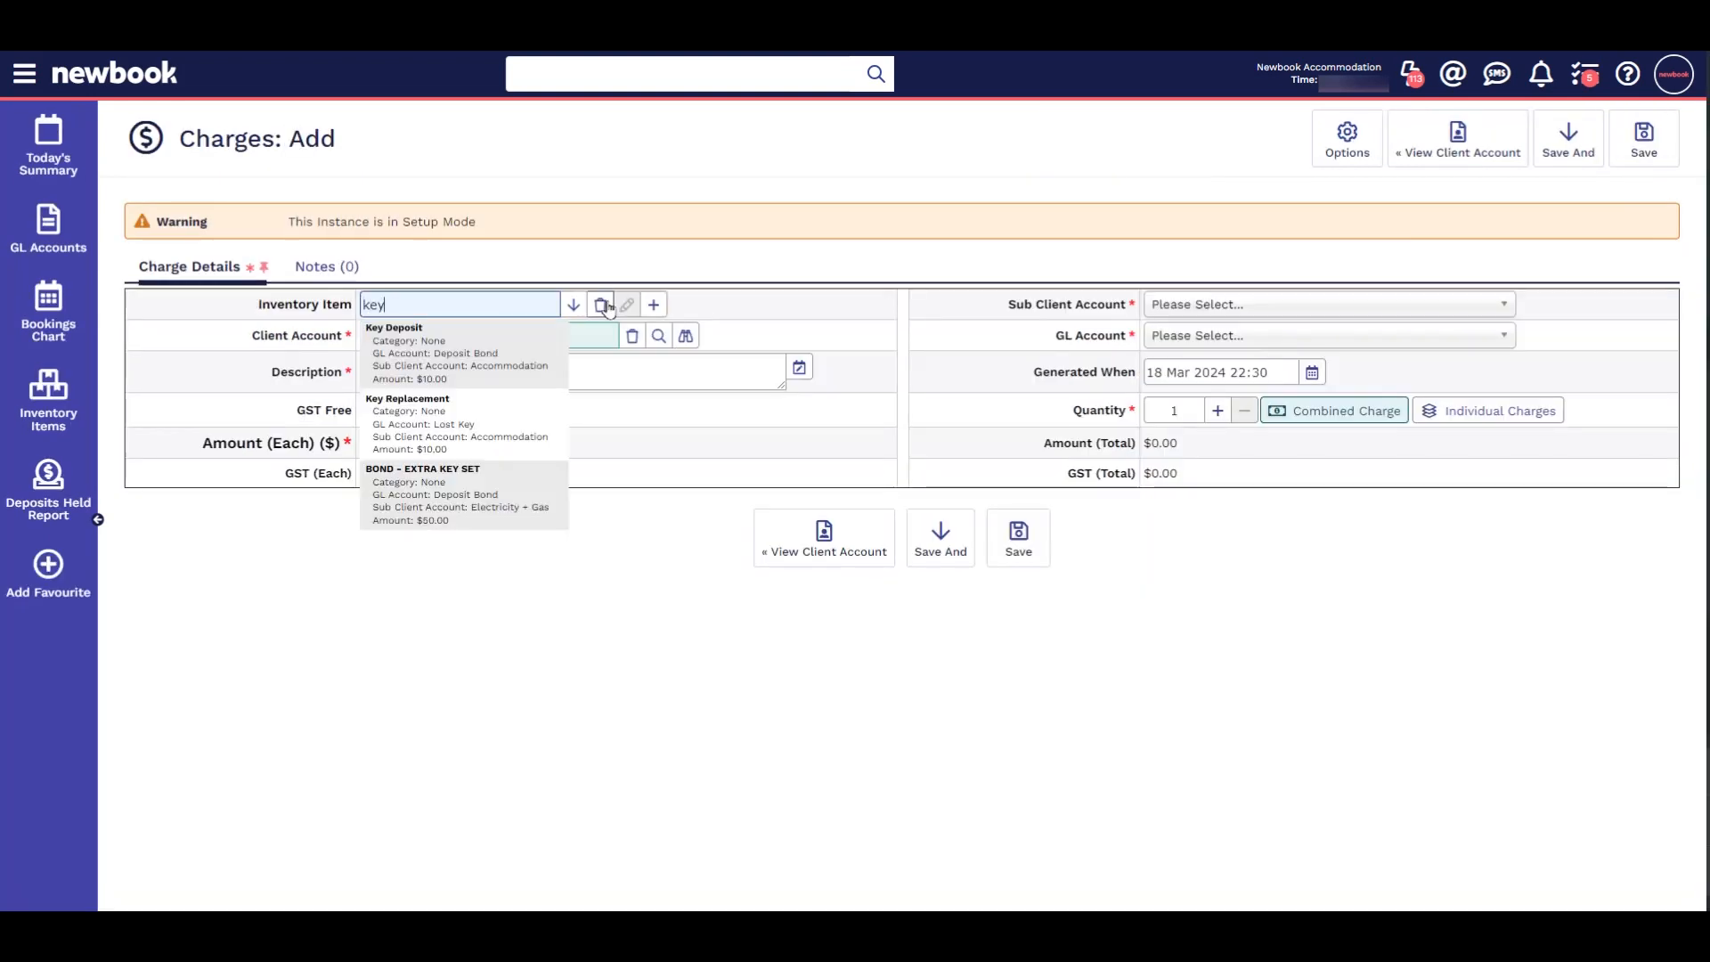
click(528, 413)
click(1020, 538)
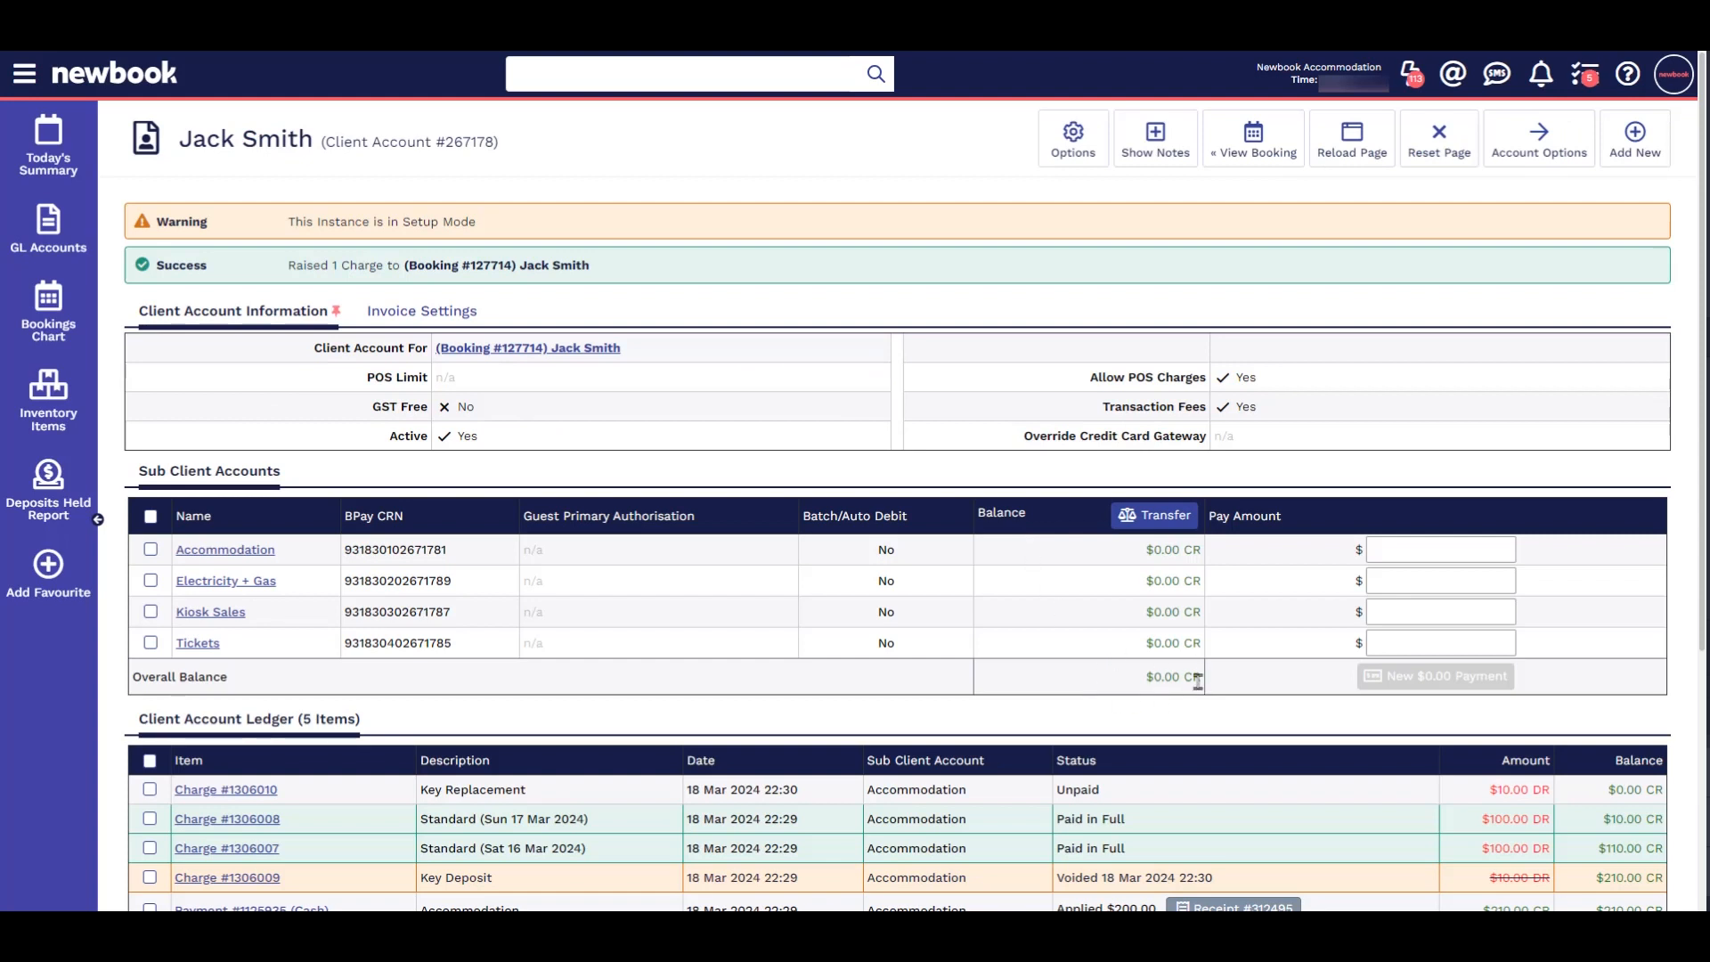
Check the Key Replacement charge's payment status and reconcile the client account, applying payments against all sub client accounts.
scroll(1198, 679, down, 2)
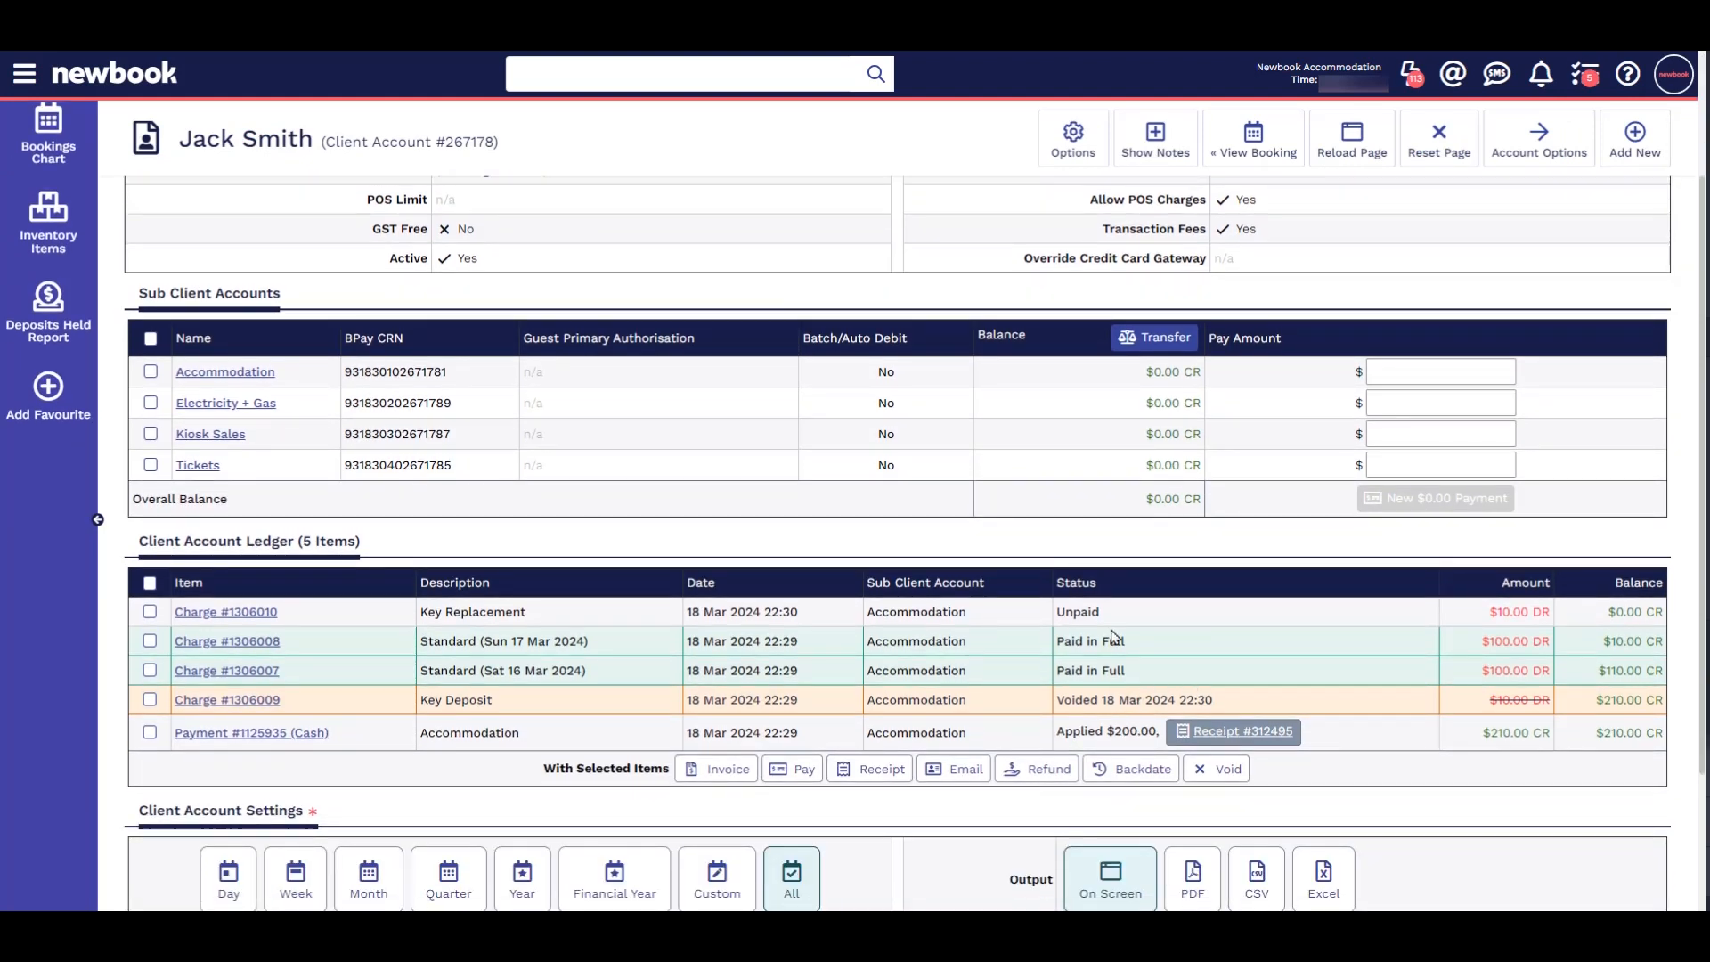
double_click(1078, 612)
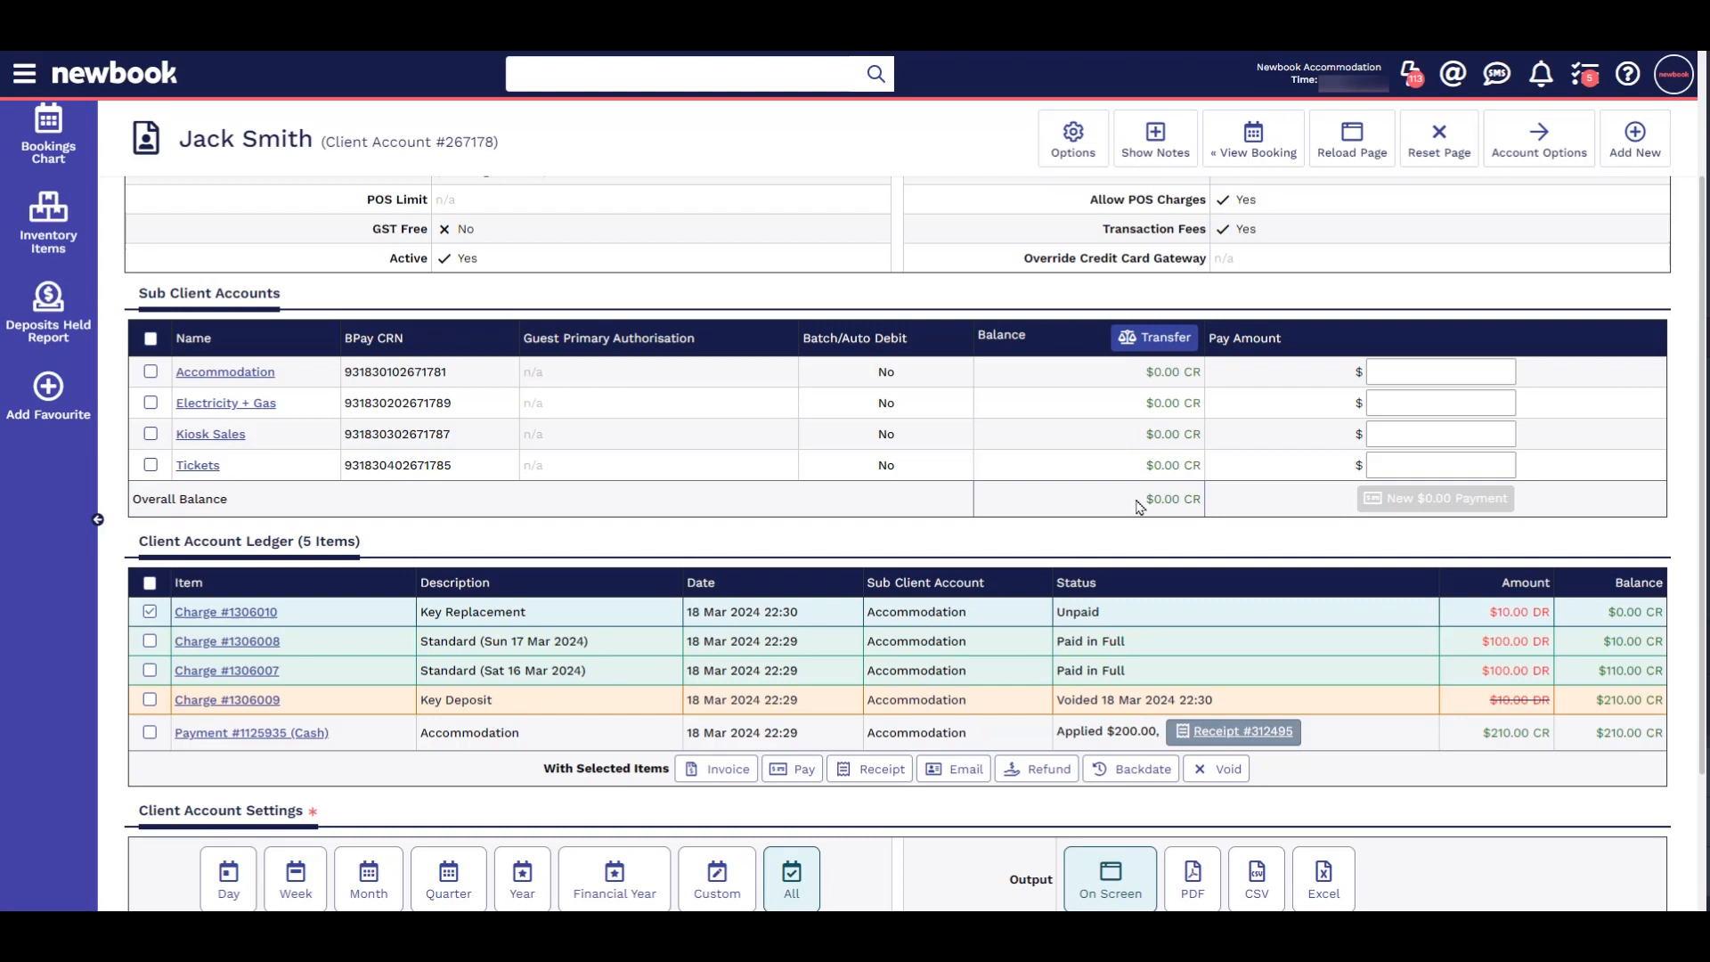
click(1539, 138)
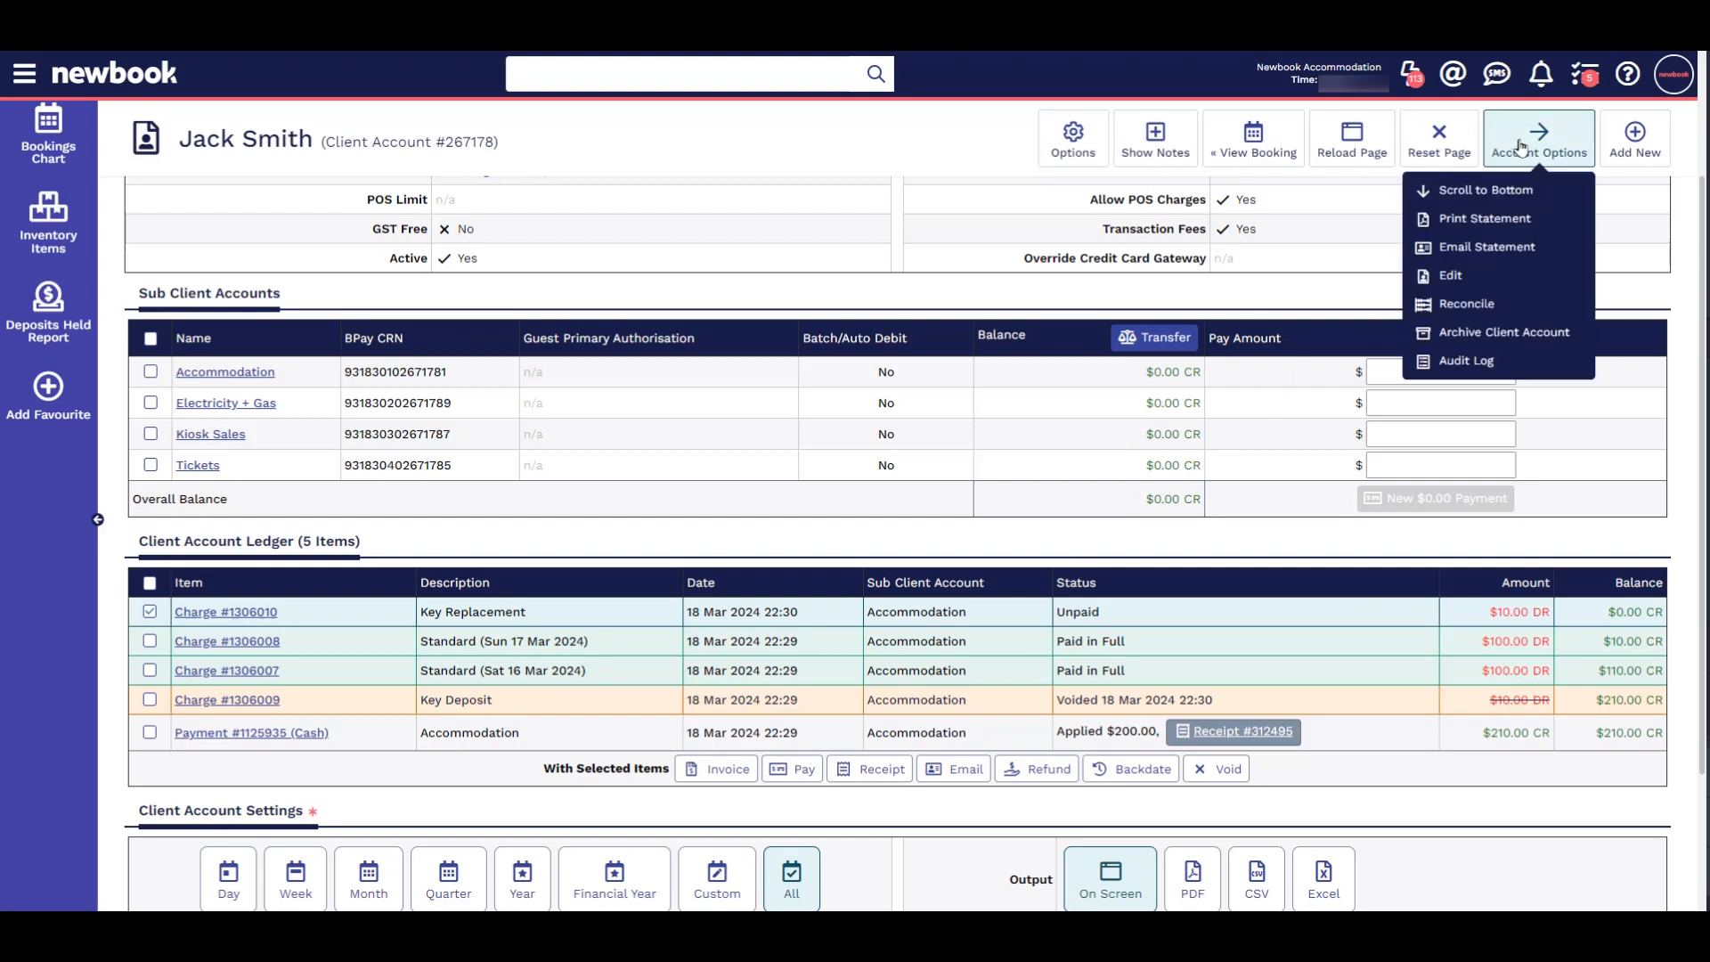
click(1496, 304)
click(1048, 377)
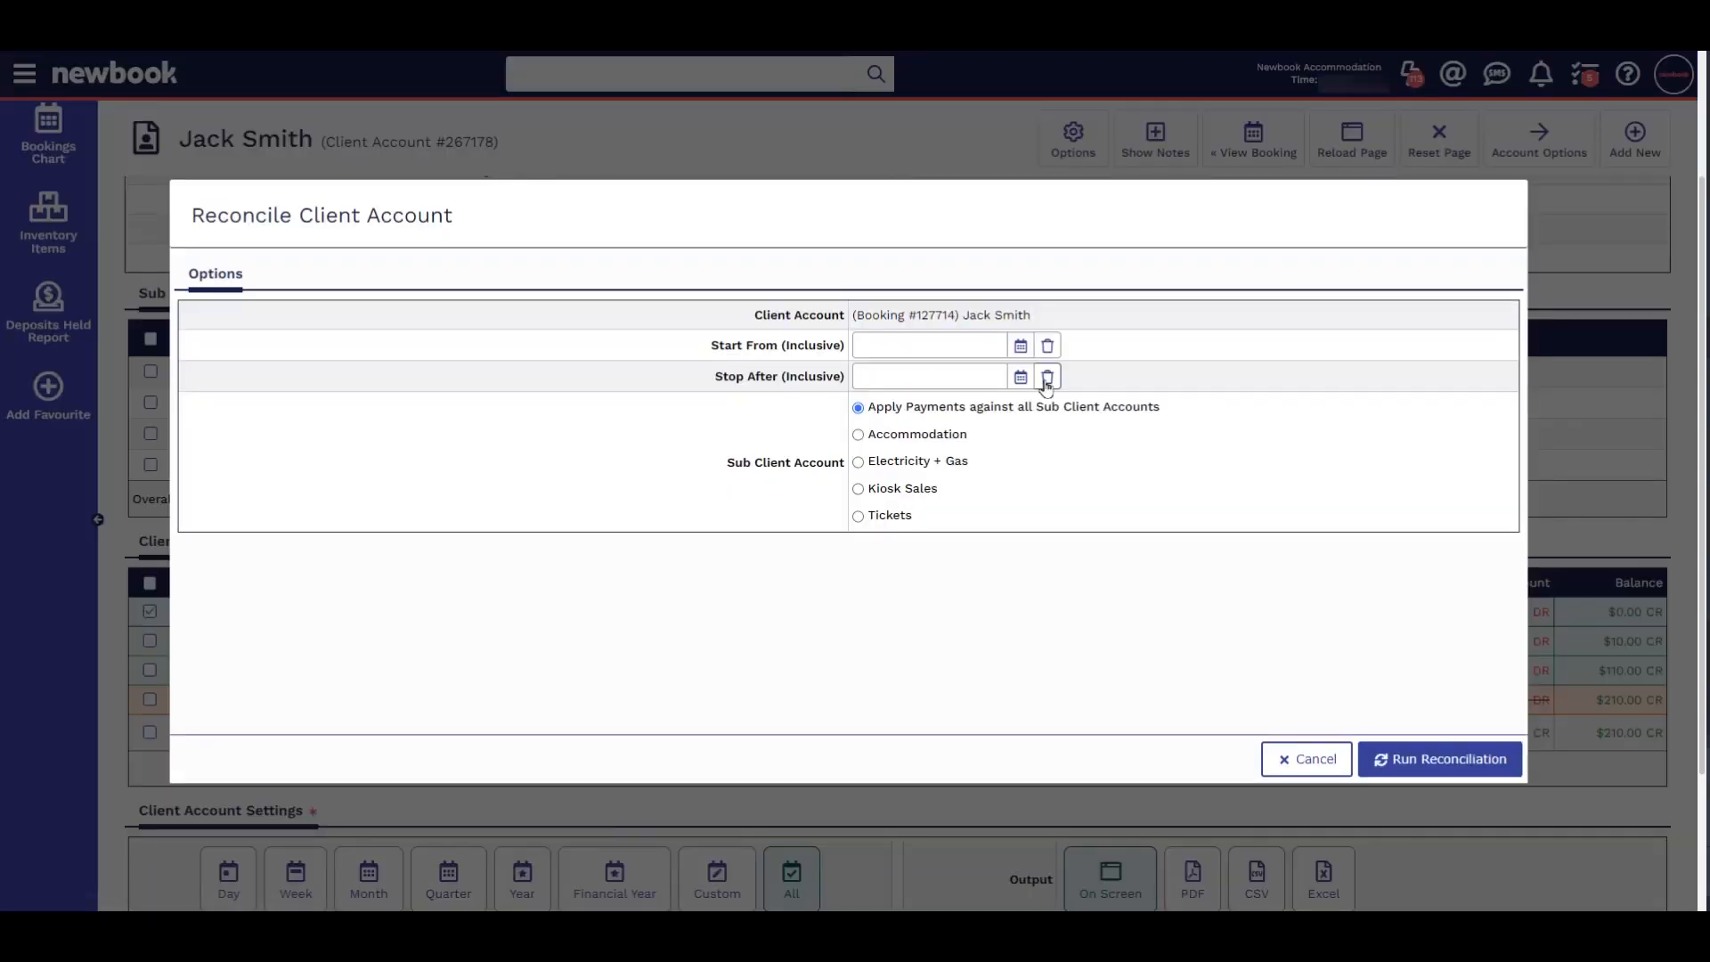
click(1420, 760)
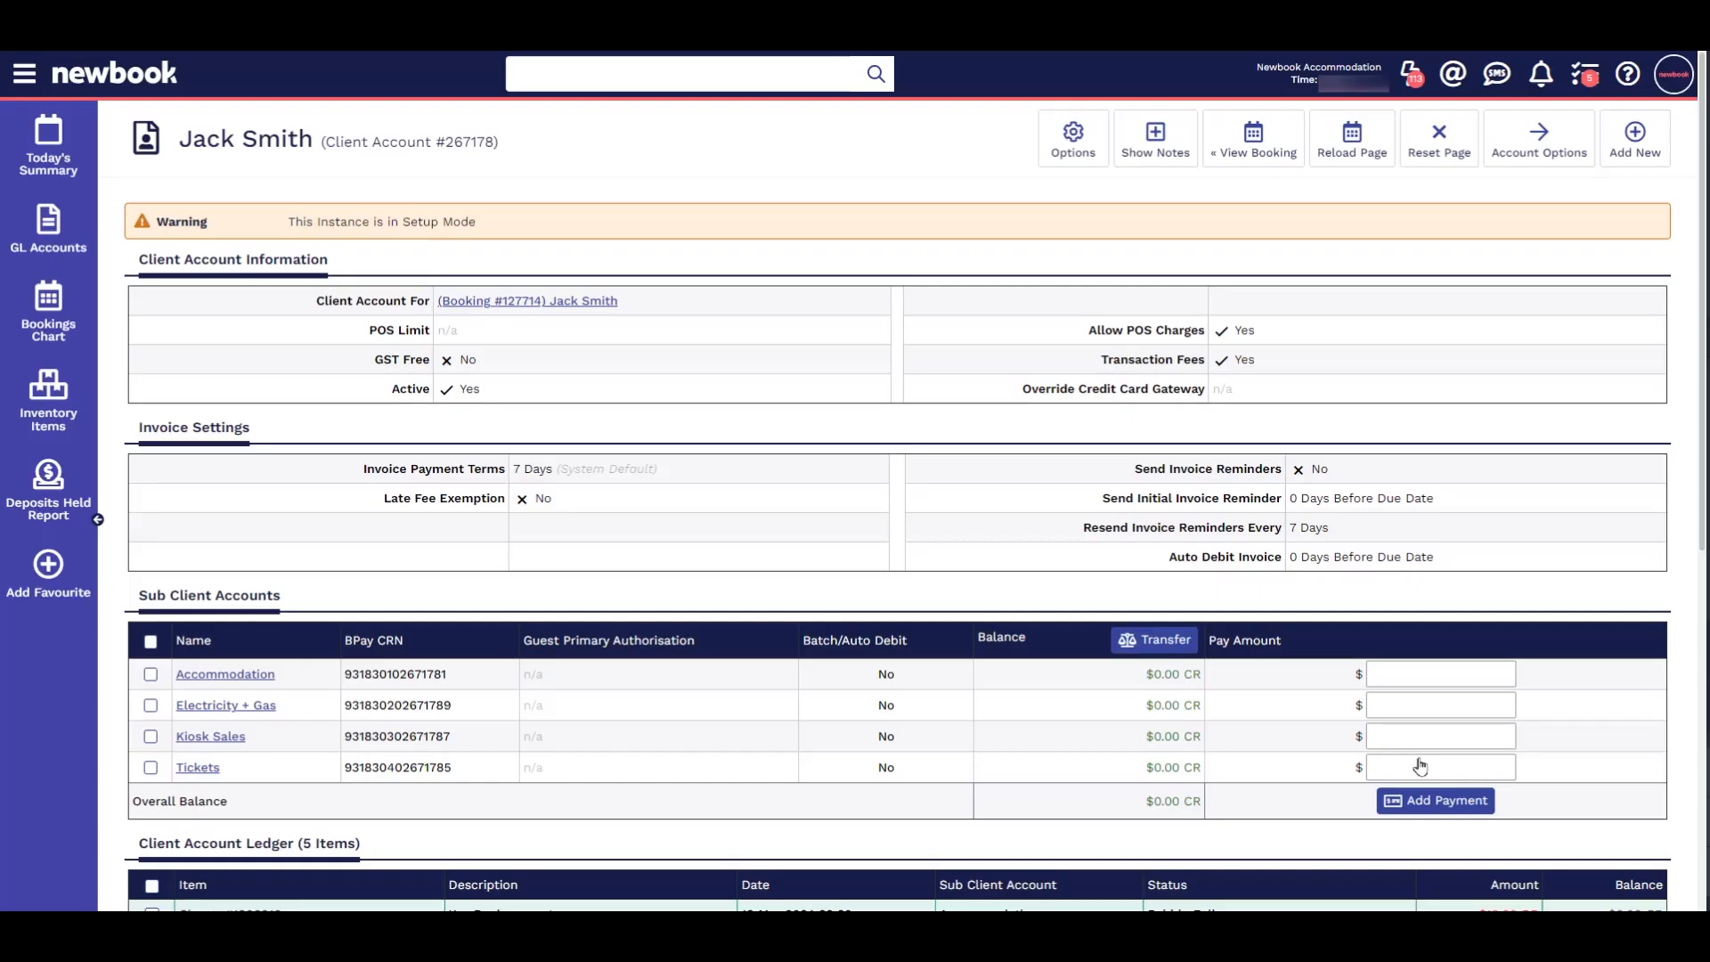
Review the Key Replacement charge's status in the reconciled client account ledger.
scroll(1420, 764, down, 5)
drag(1148, 480, 1230, 476)
click(1269, 444)
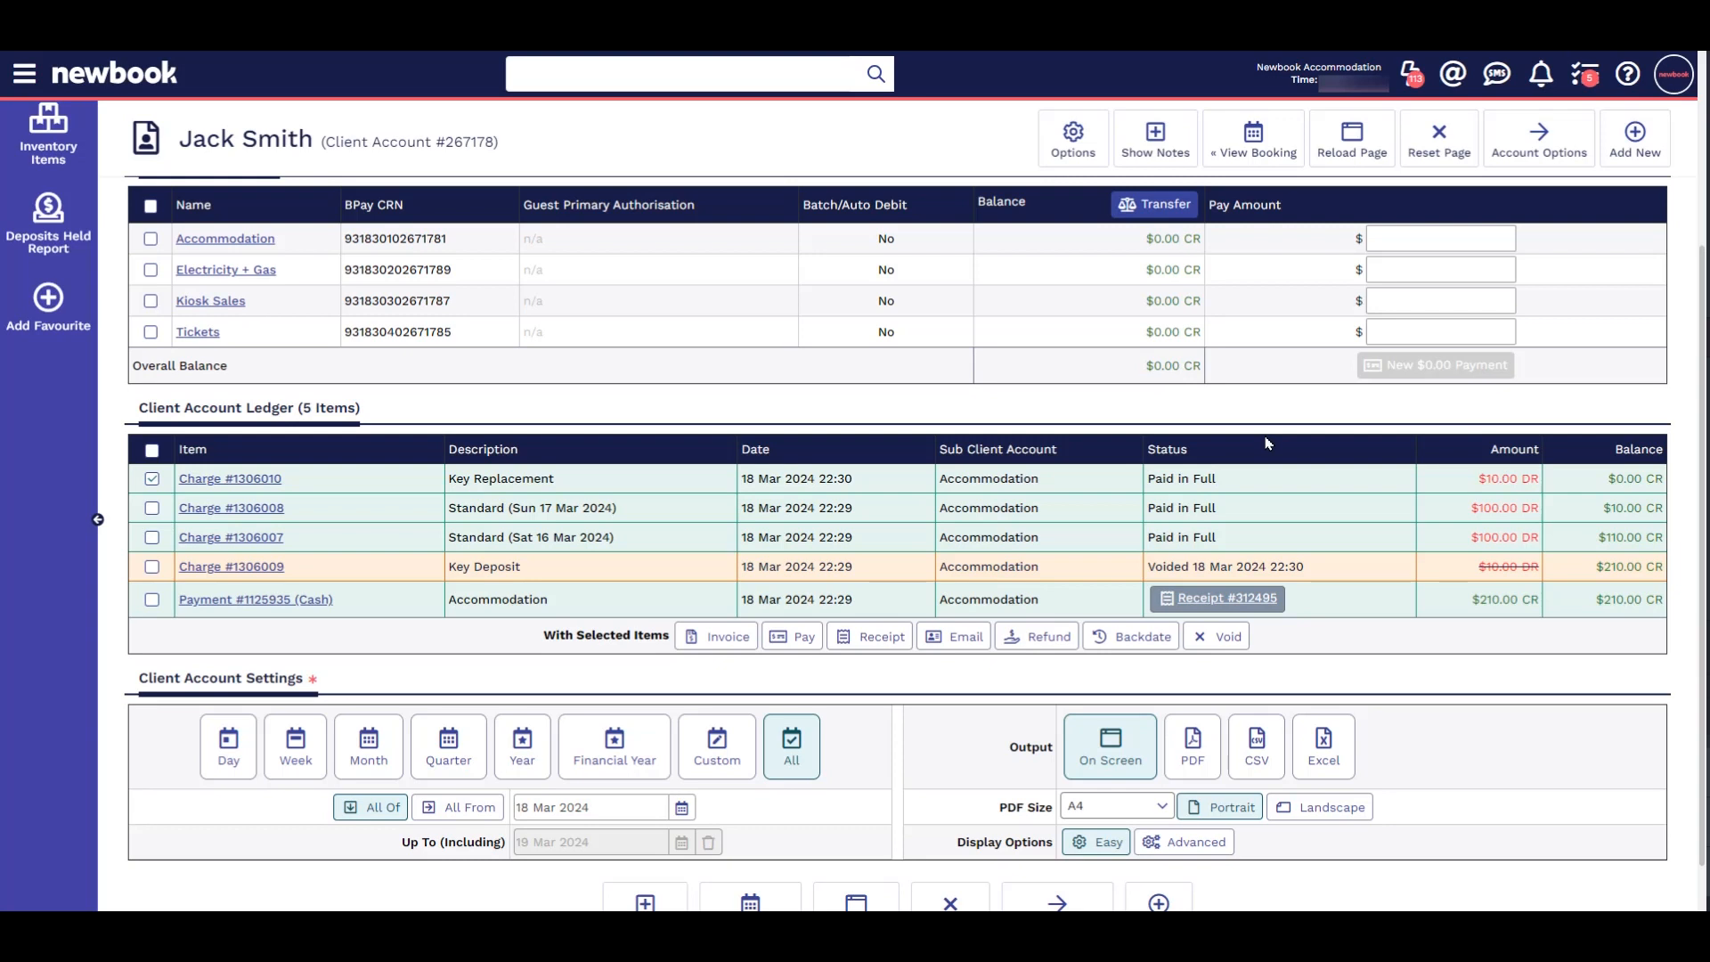
Search the navigation for deposits and open the Deposits Held Report.
click(27, 78)
text(deposits)
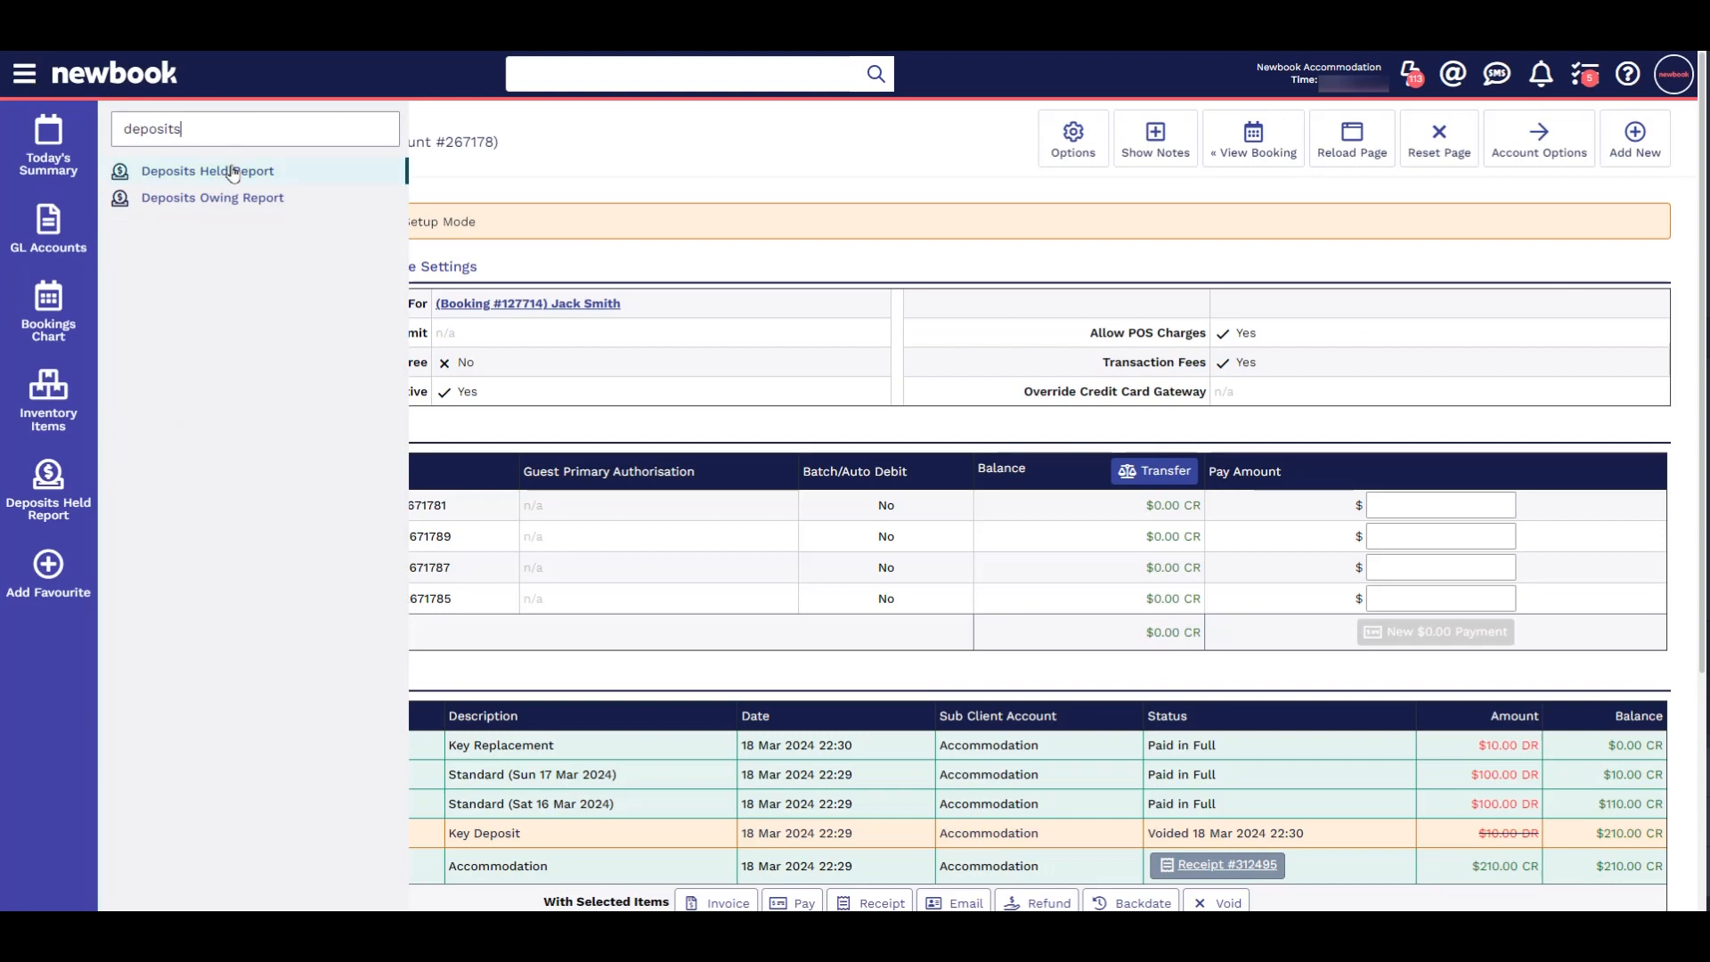
click(265, 168)
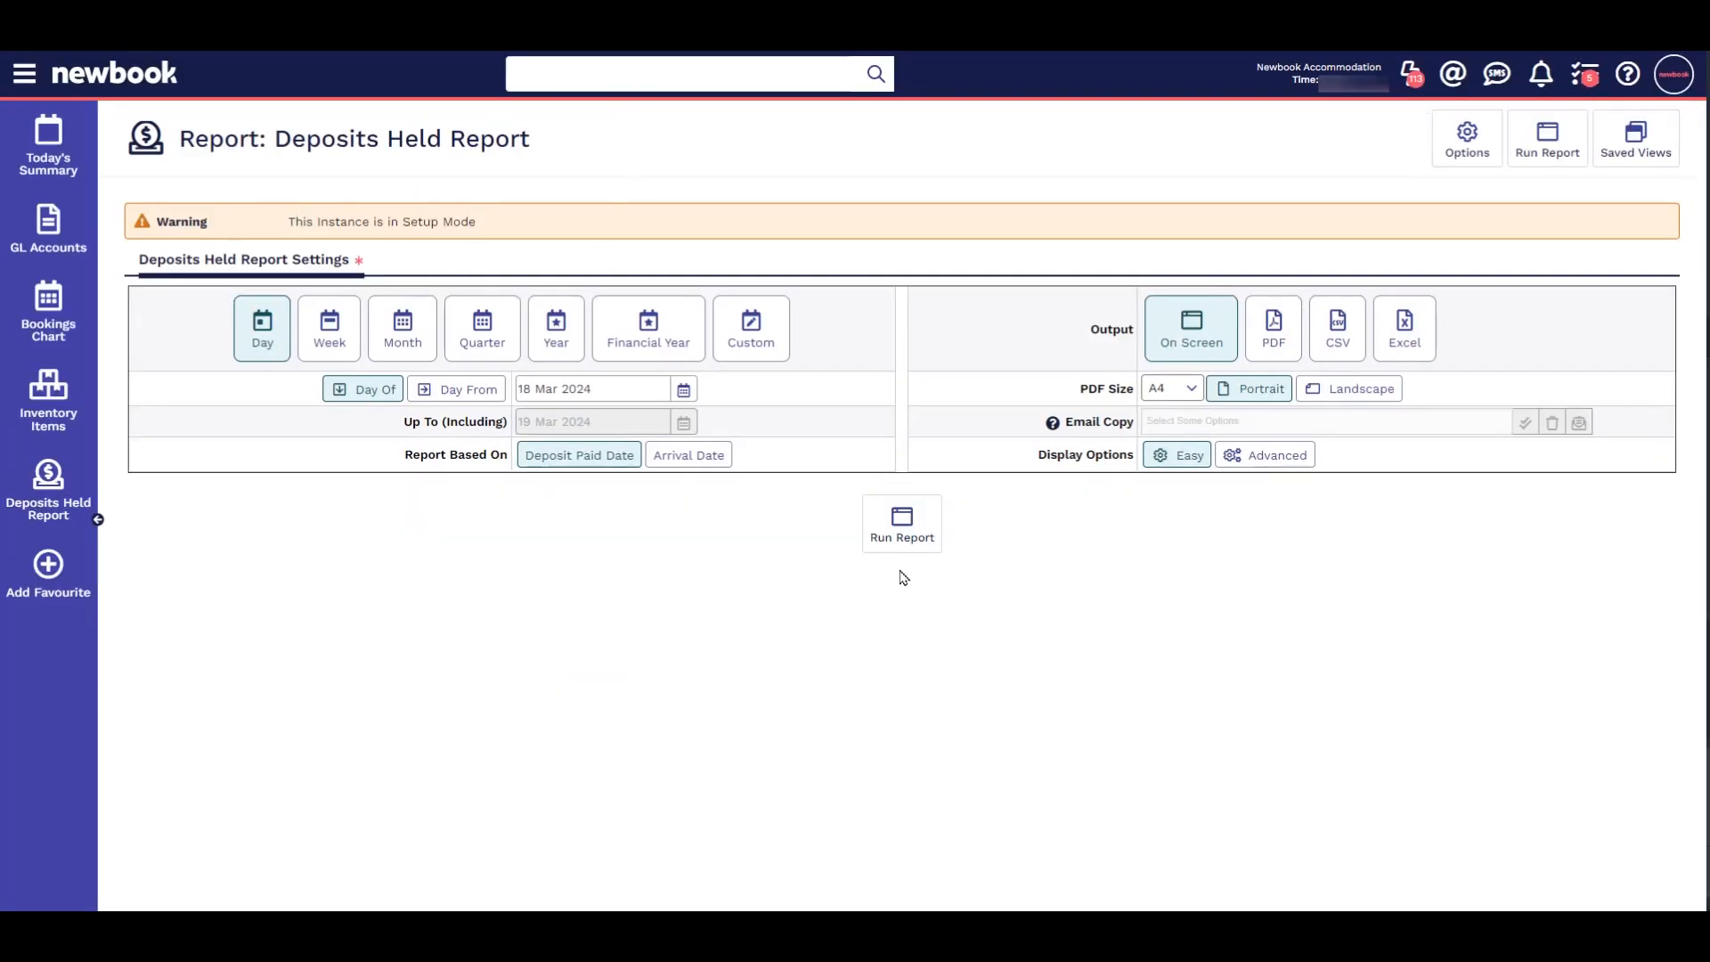
Show the report's advanced display options, limit the deposit type to Bonds and run the report.
click(1263, 455)
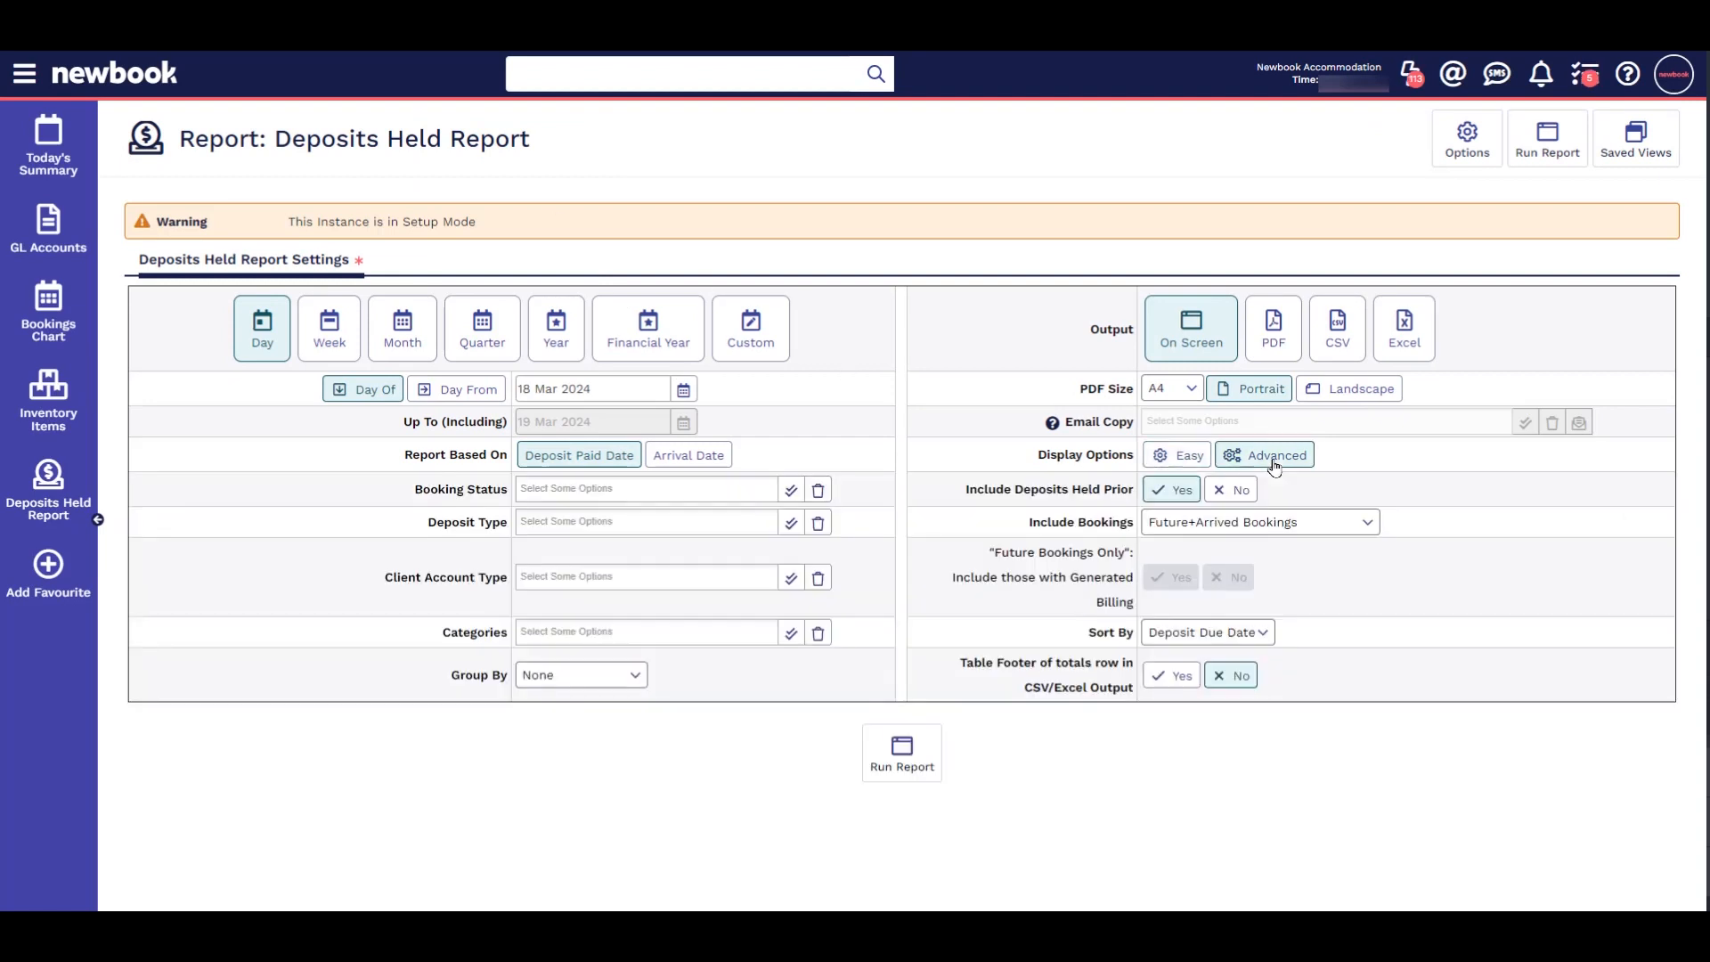
click(549, 521)
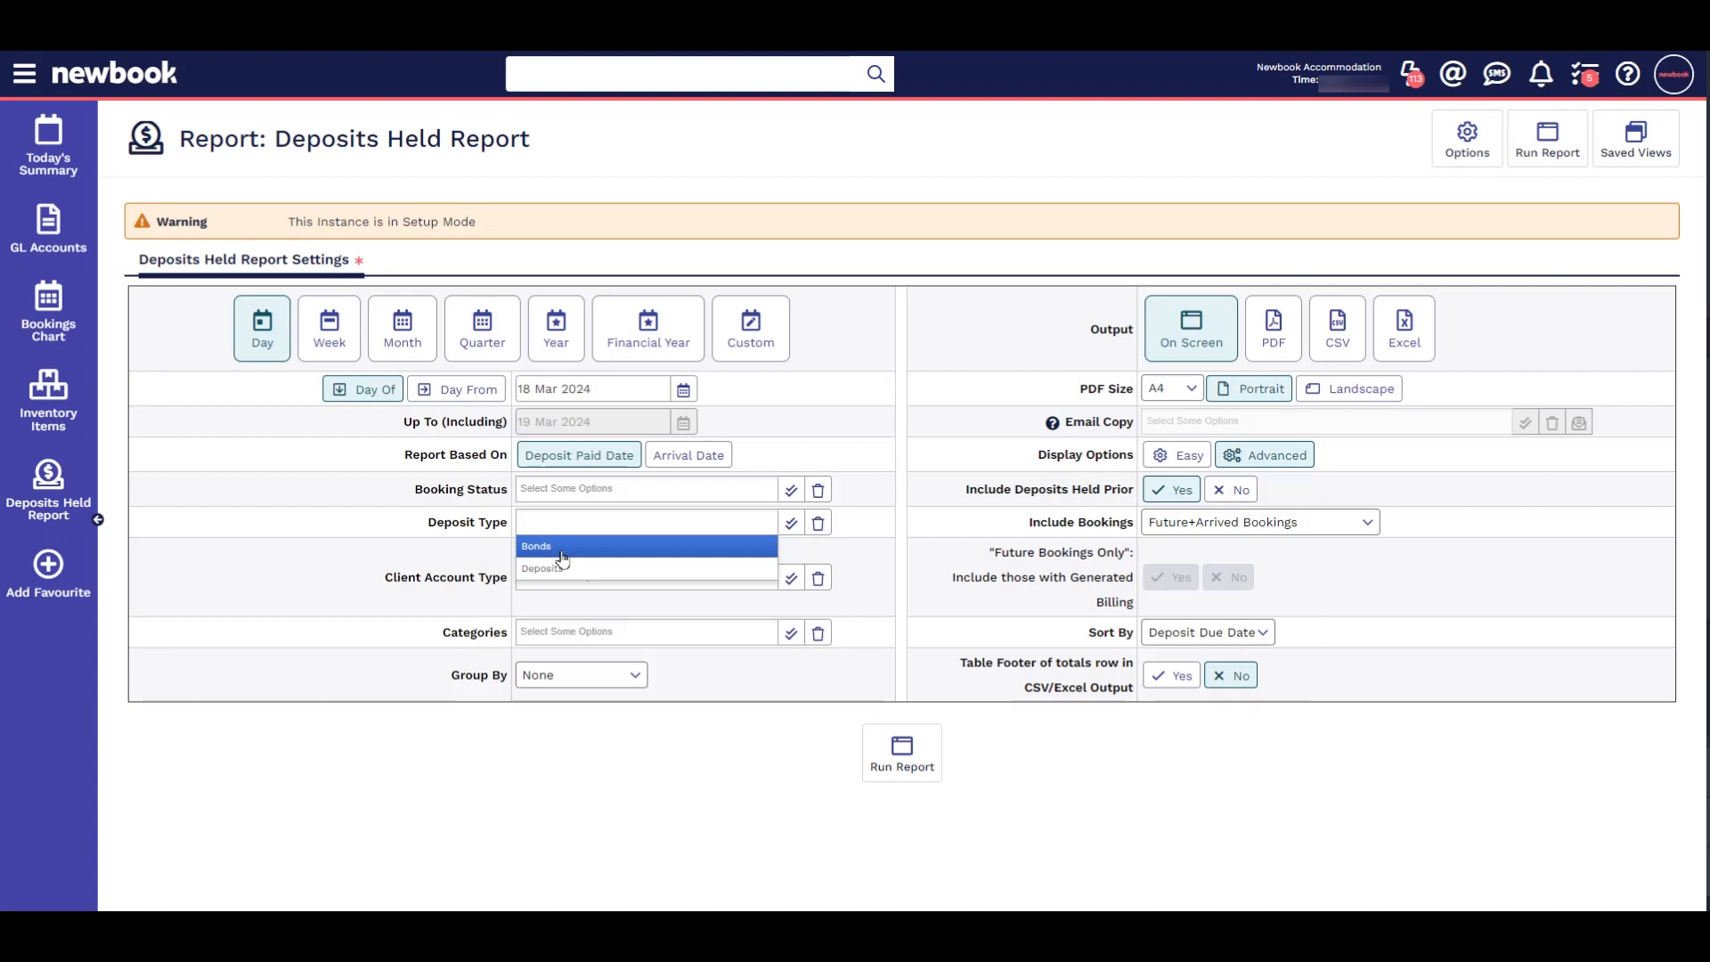
click(562, 547)
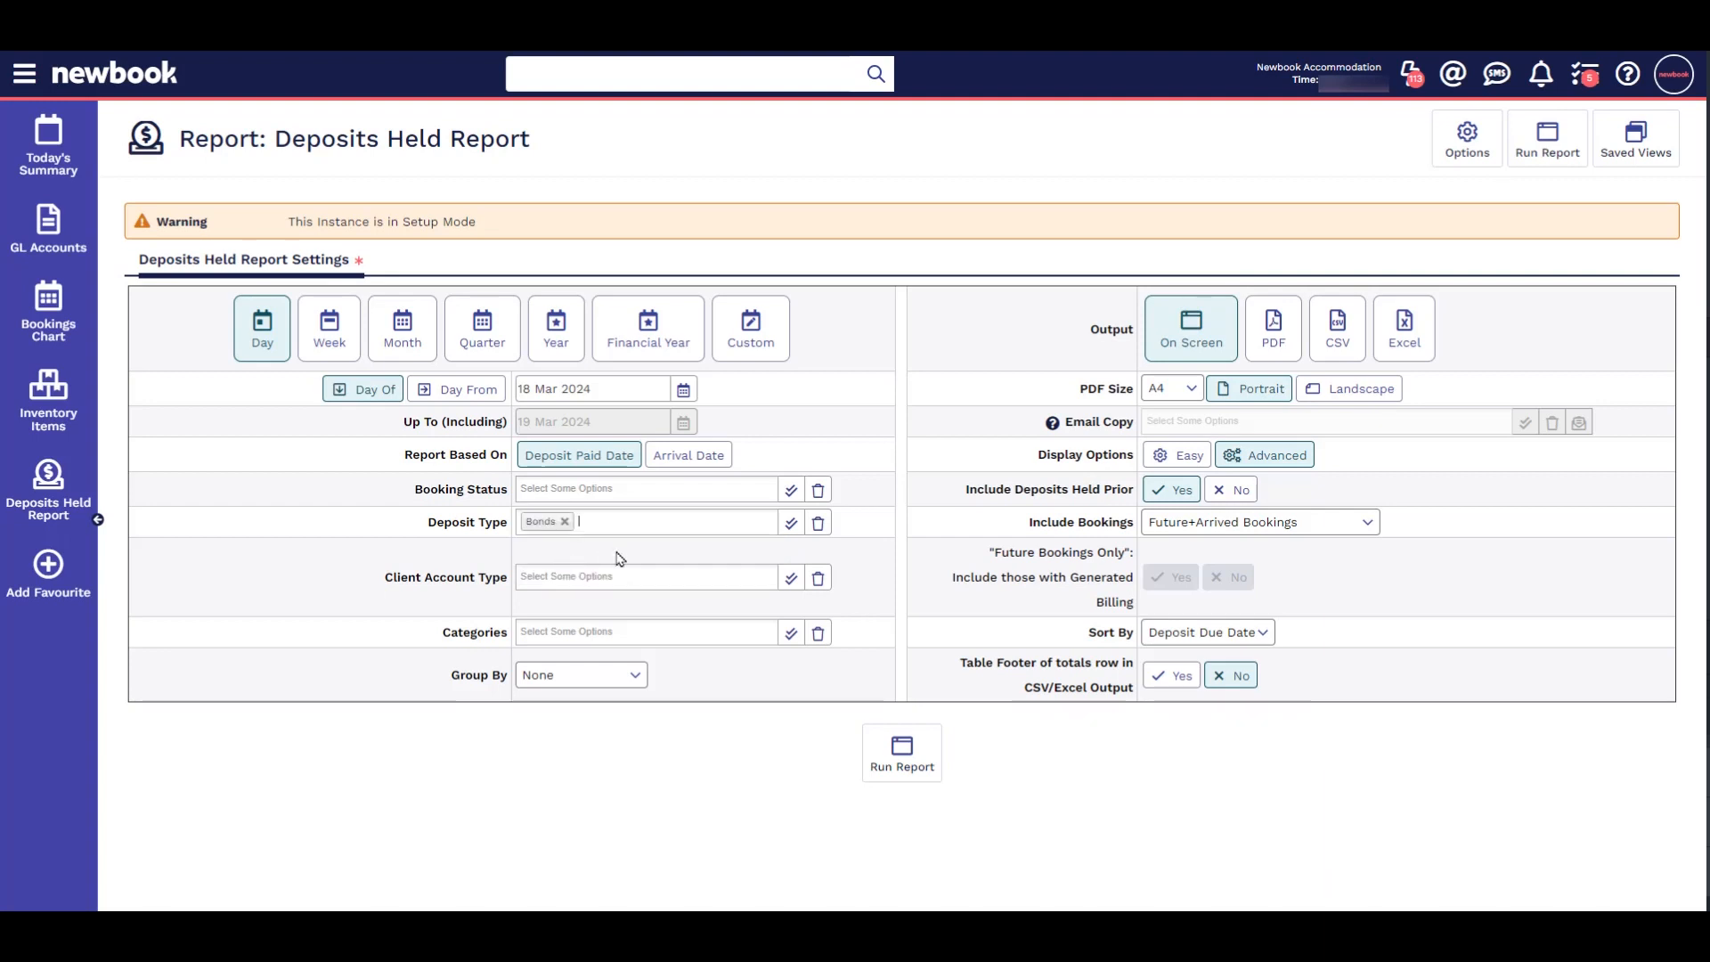
click(913, 753)
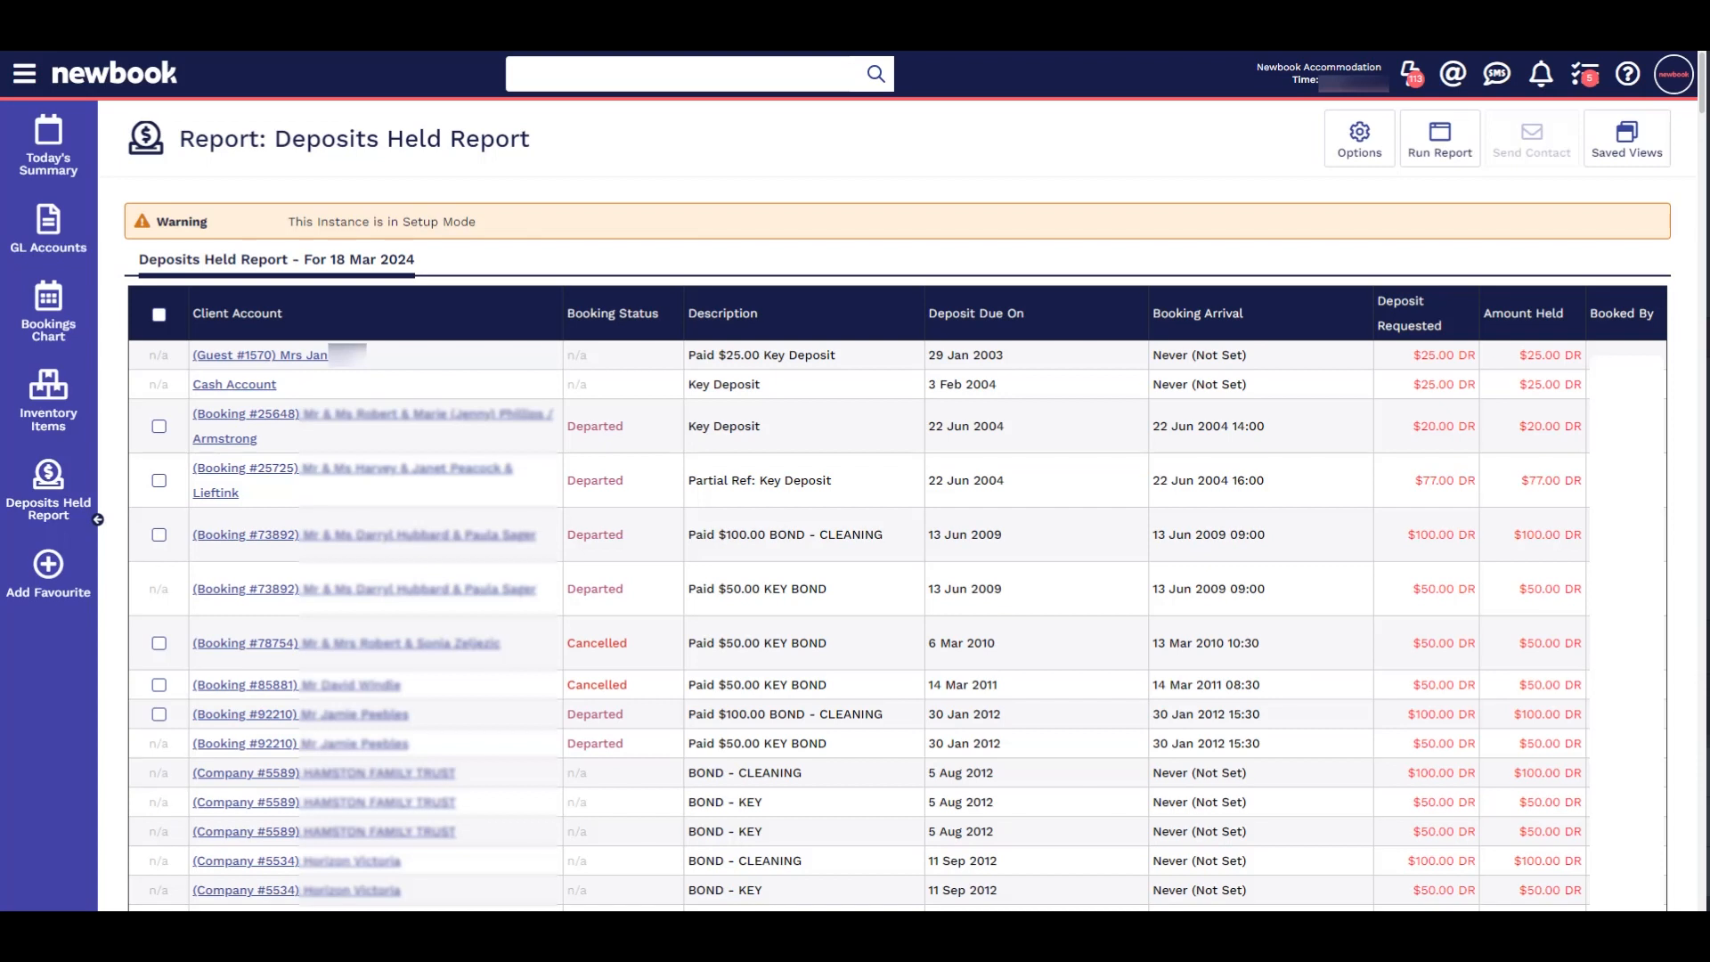
Find a booking with a held bond in the report, open its client account and select the paid Key Deposit charge.
scroll(389, 374, down, 20)
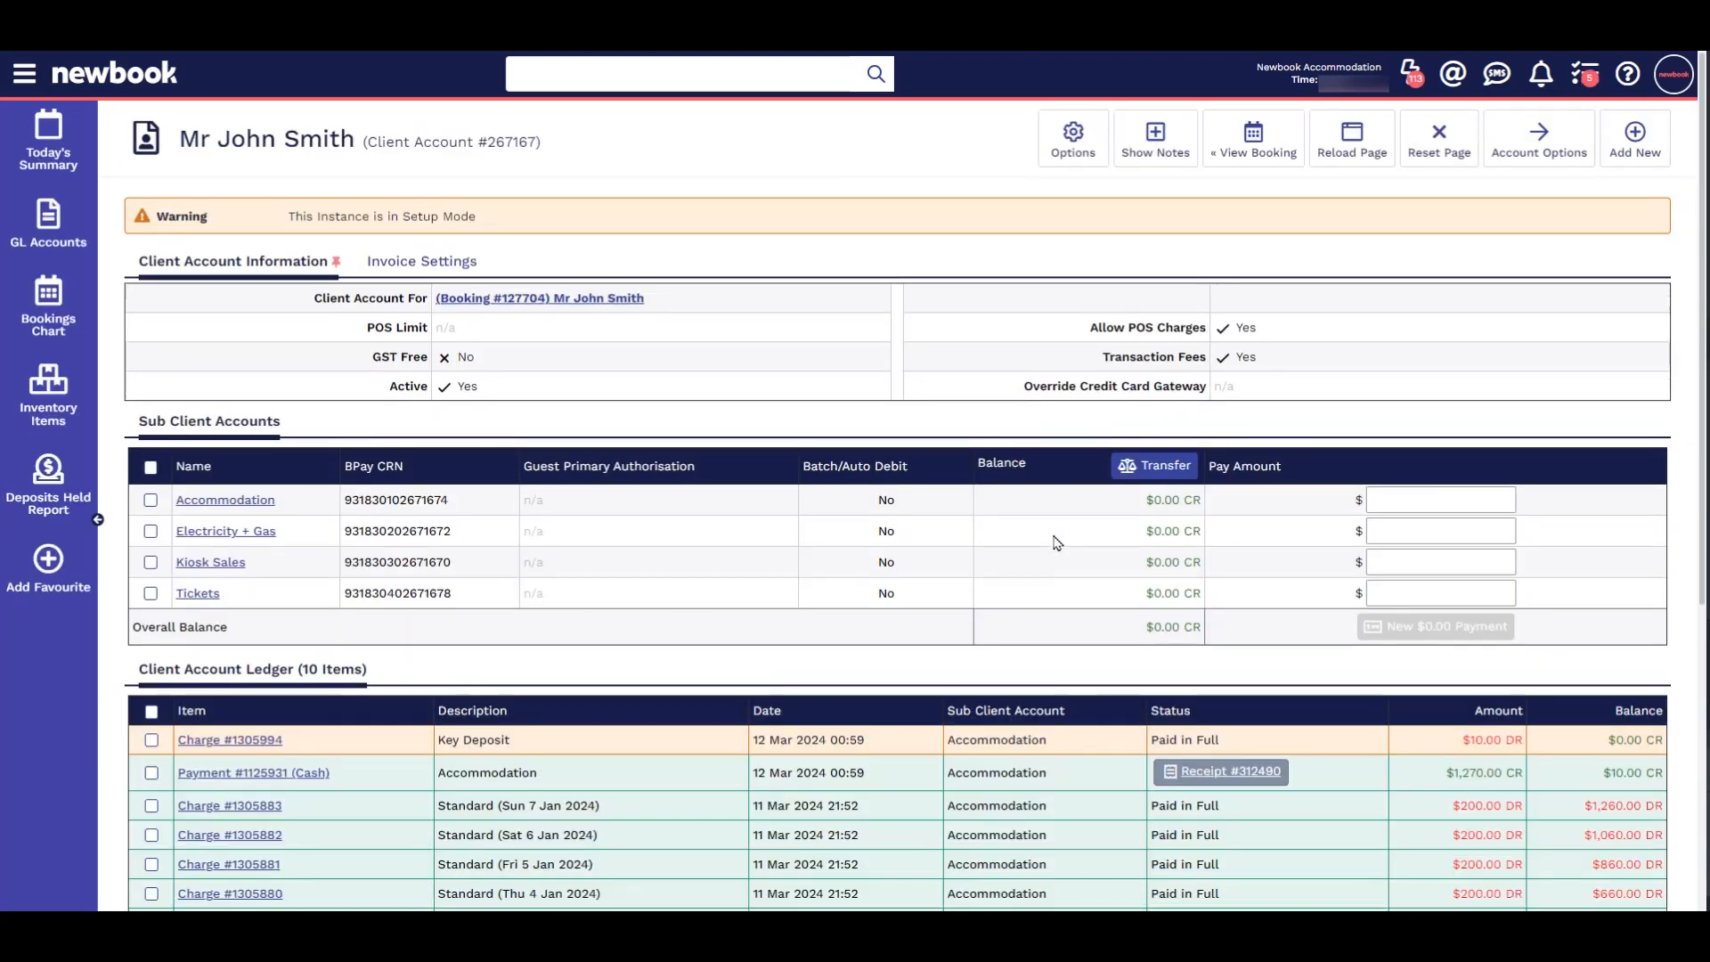
scroll(1055, 543, down, 3)
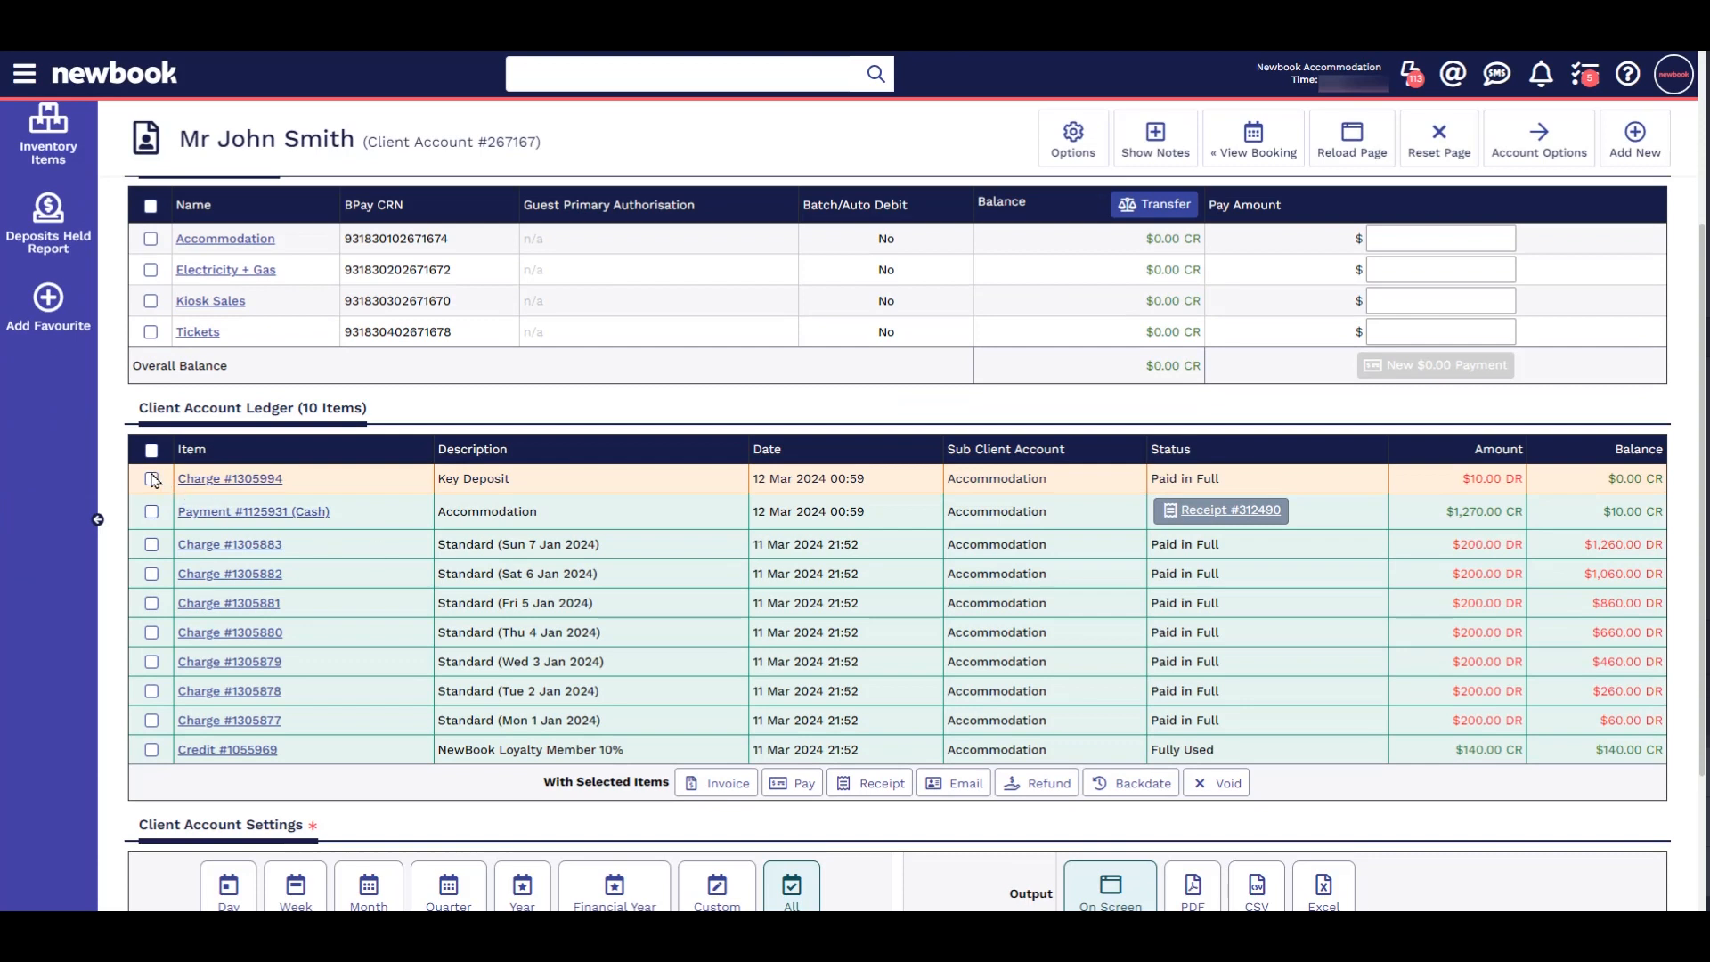
click(152, 479)
Search the Knowledge Base for deposits and look through the listed articles.
click(1627, 74)
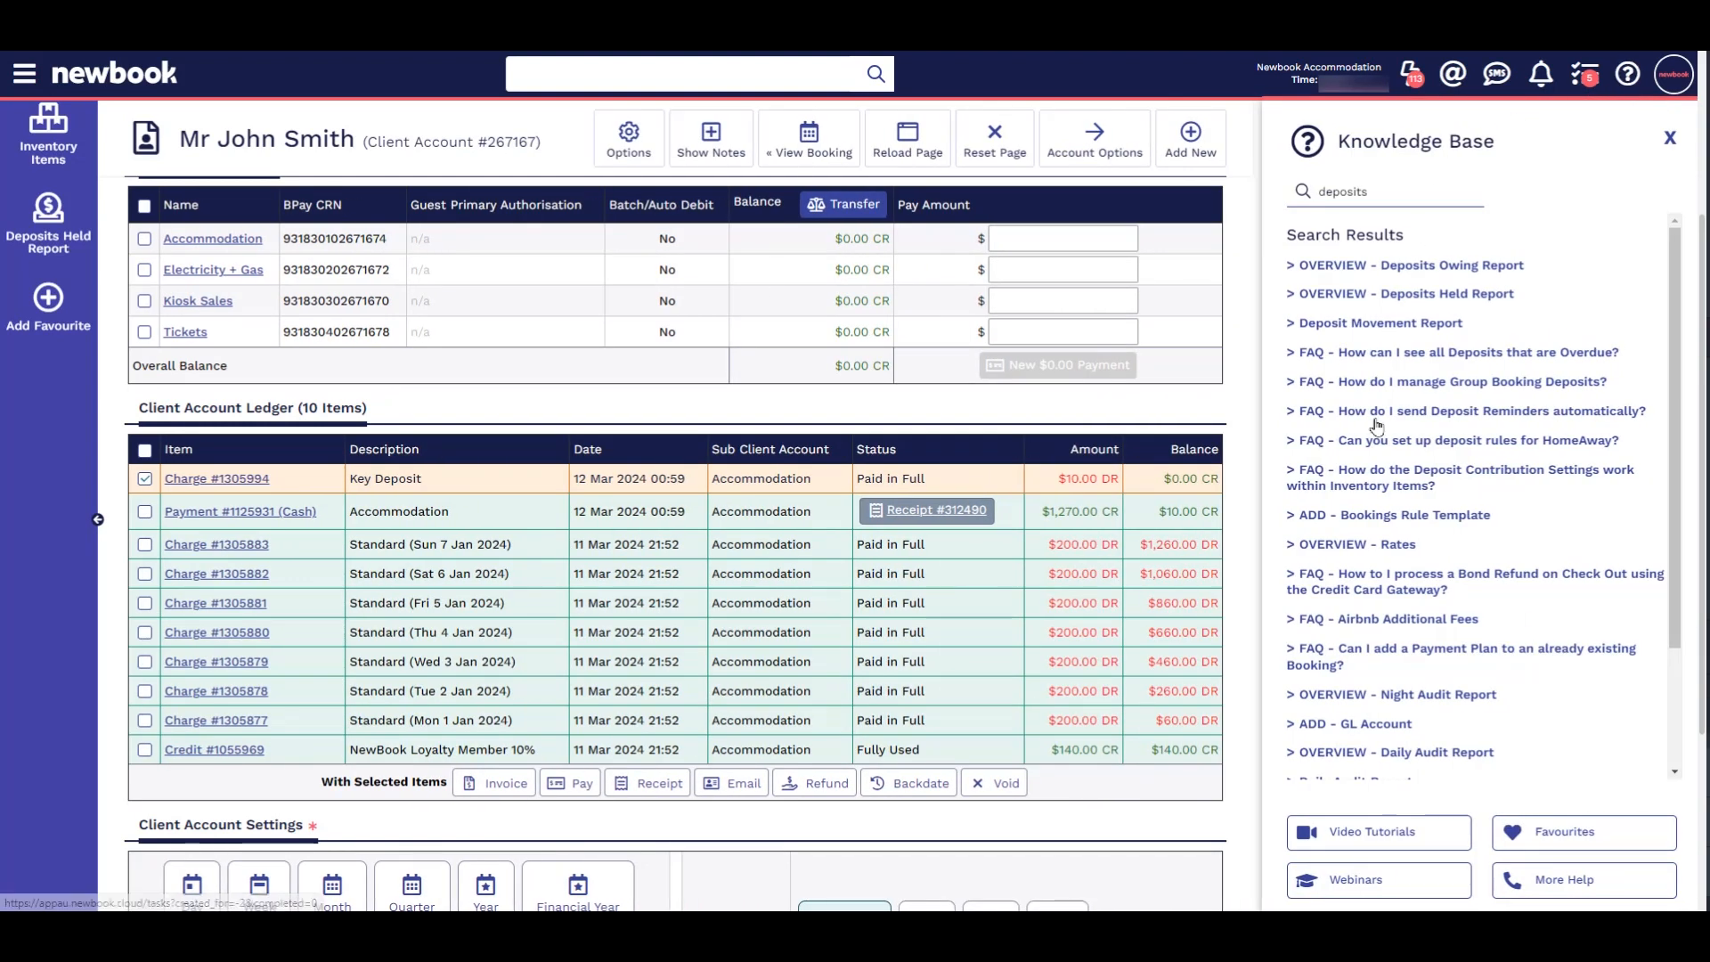
scroll(1436, 721, down, 2)
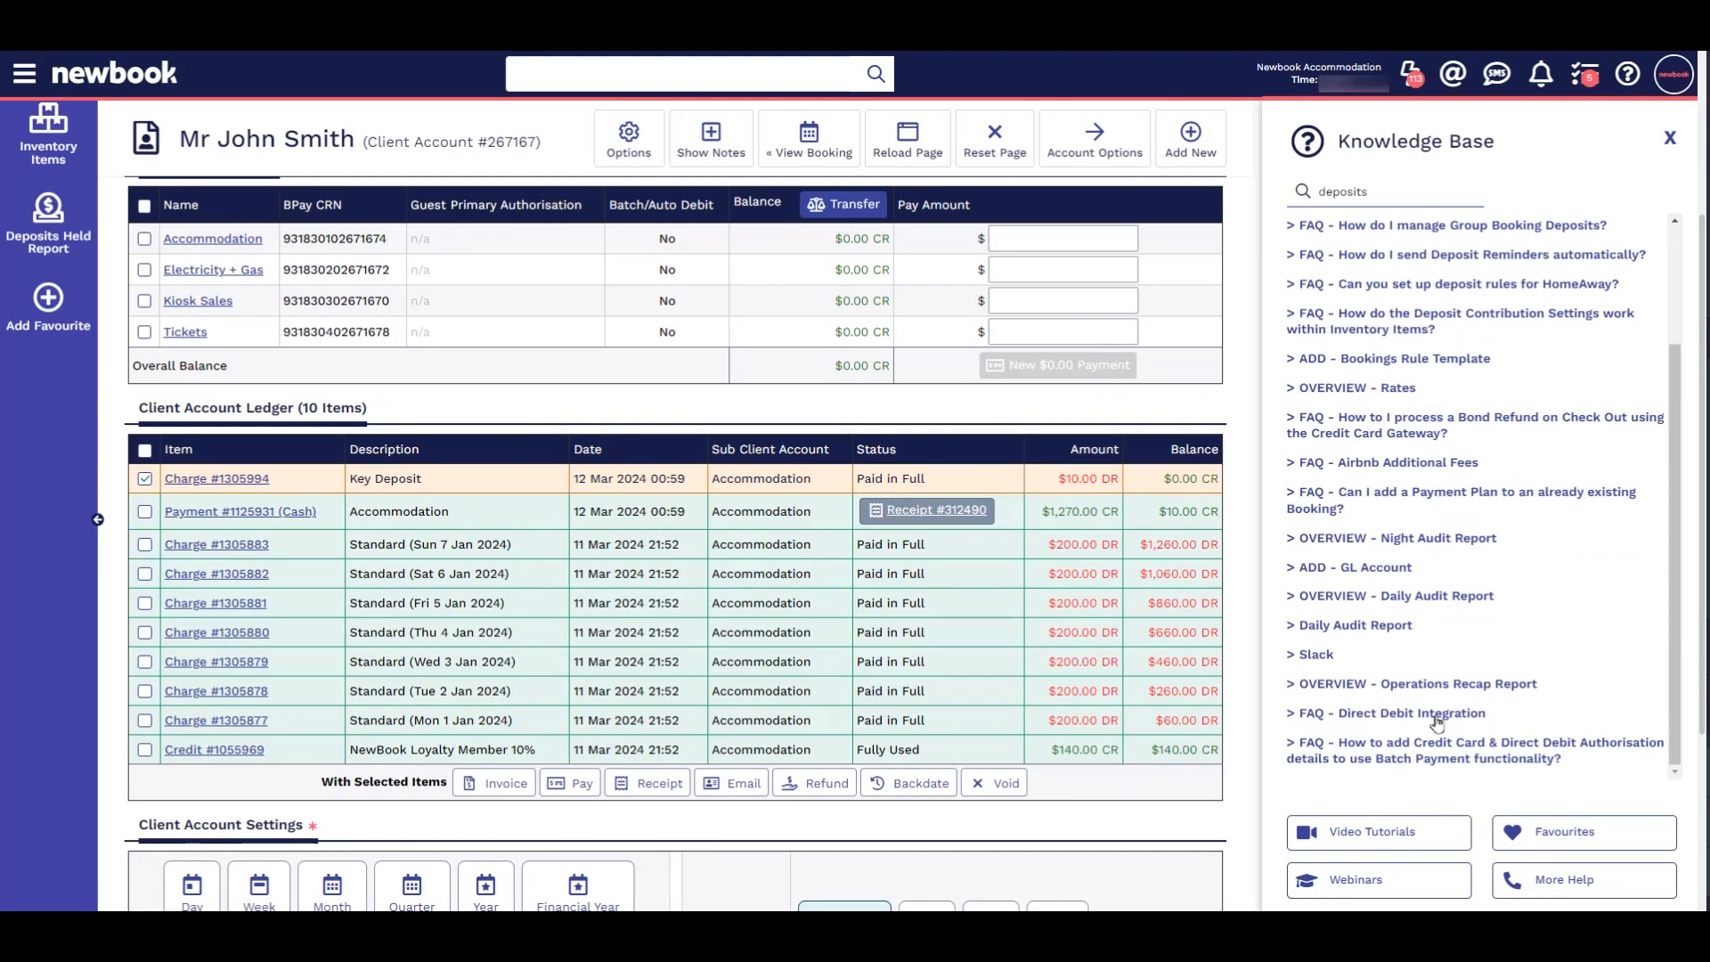
scroll(1436, 717, up, 2)
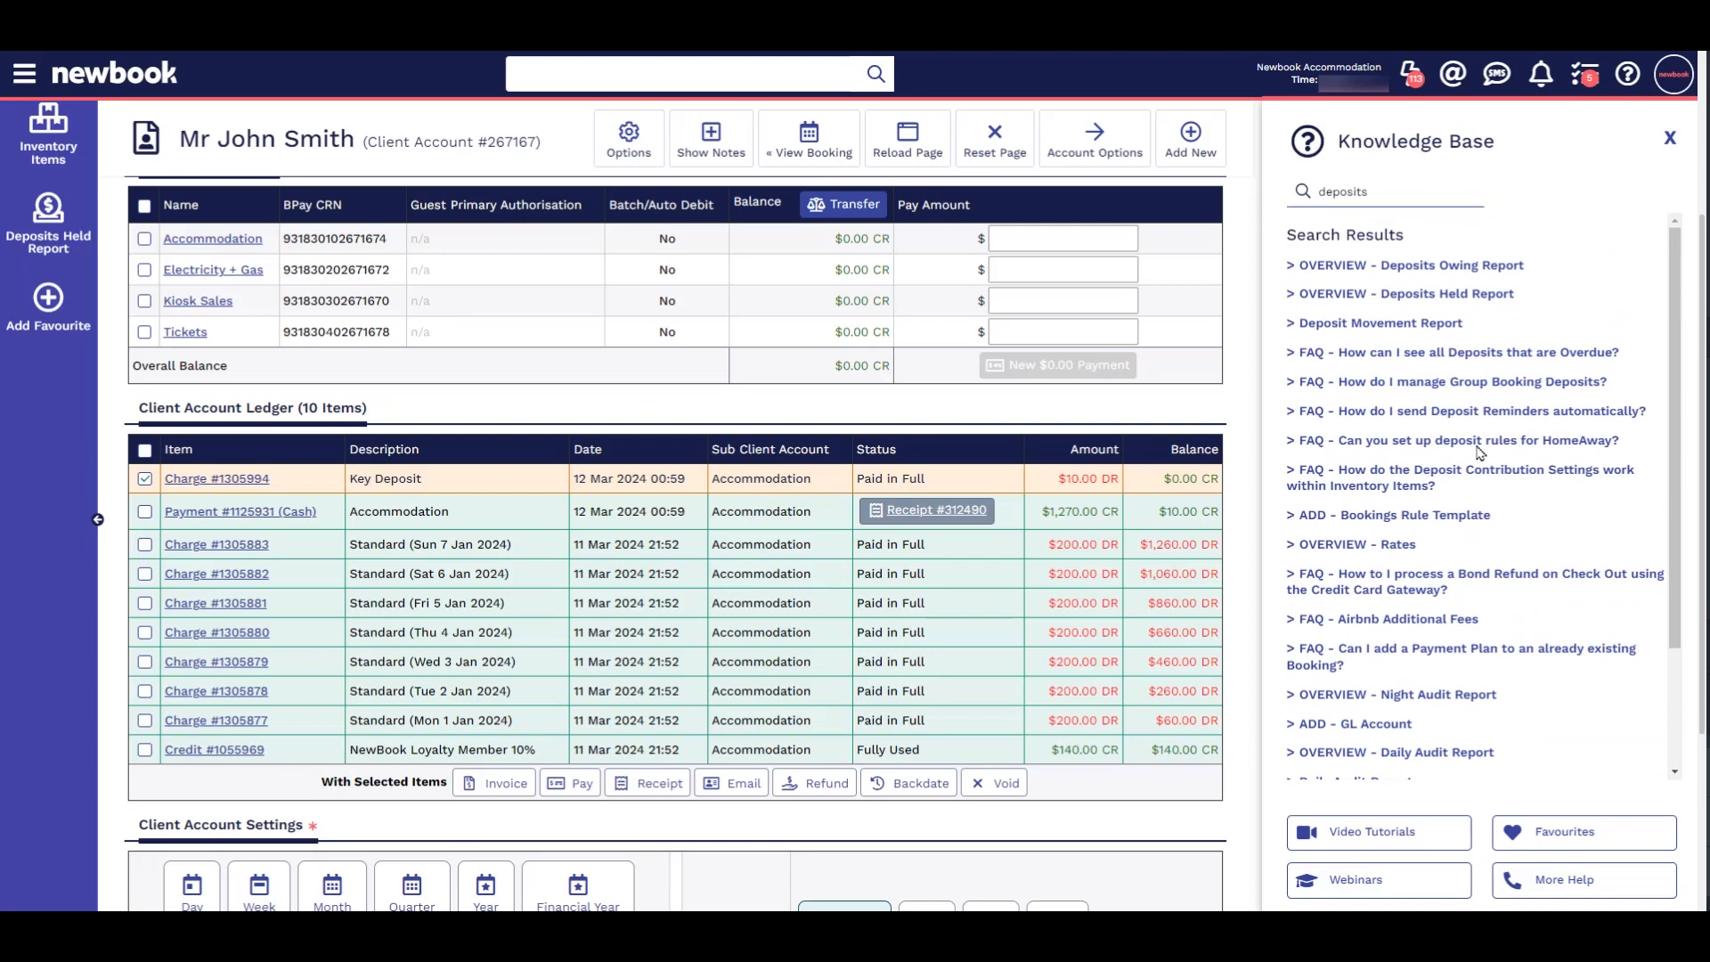